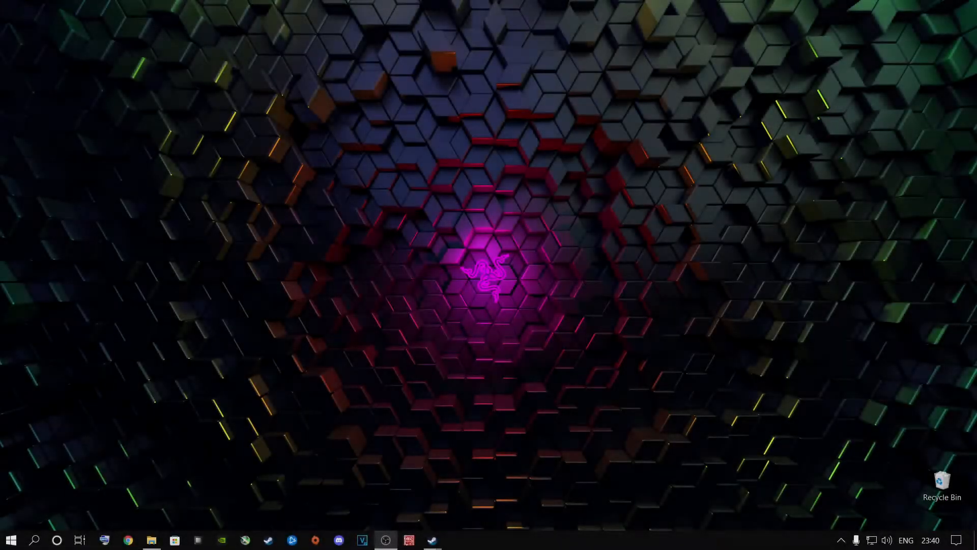
# Open Windows Settings and check for Windows updates under Update & Security
pyautogui.click(34, 540)
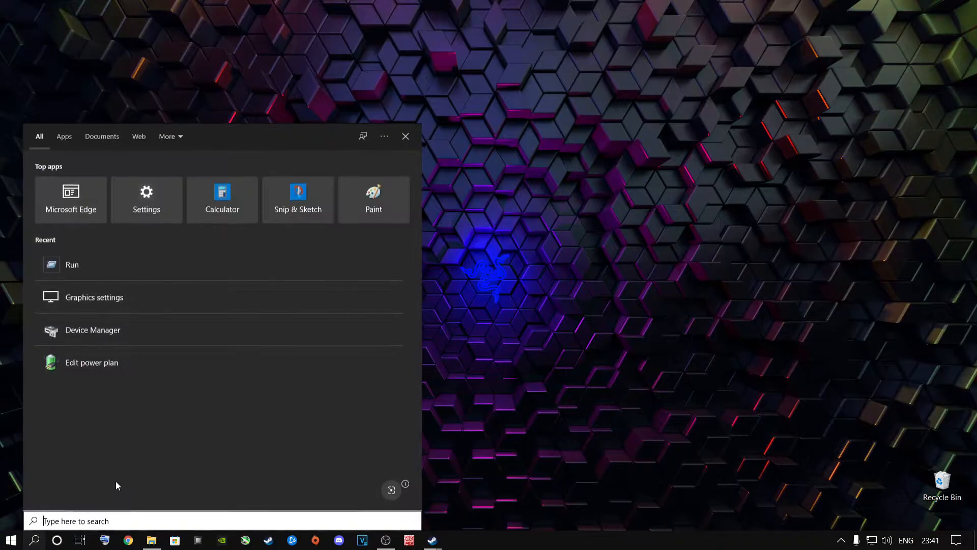
pyautogui.write('settings')
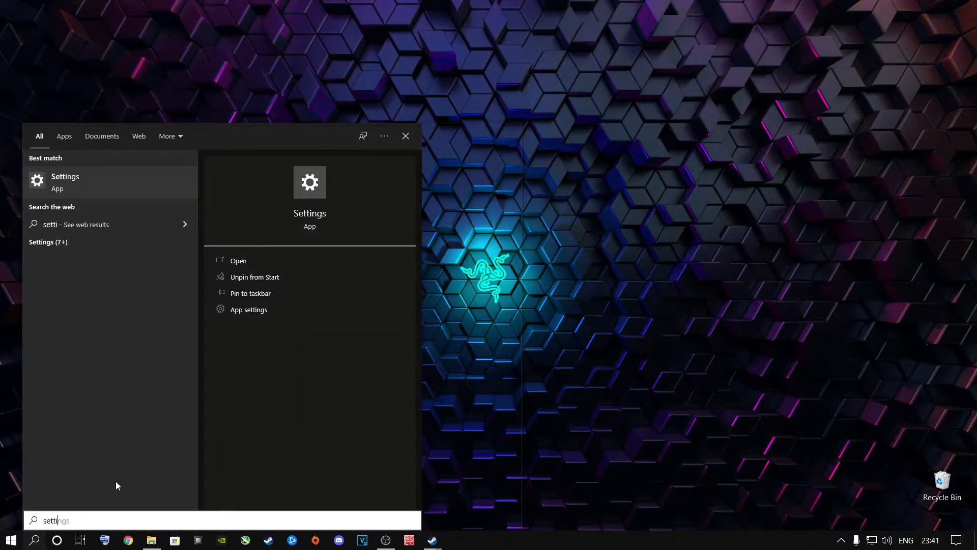
pyautogui.press('Return')
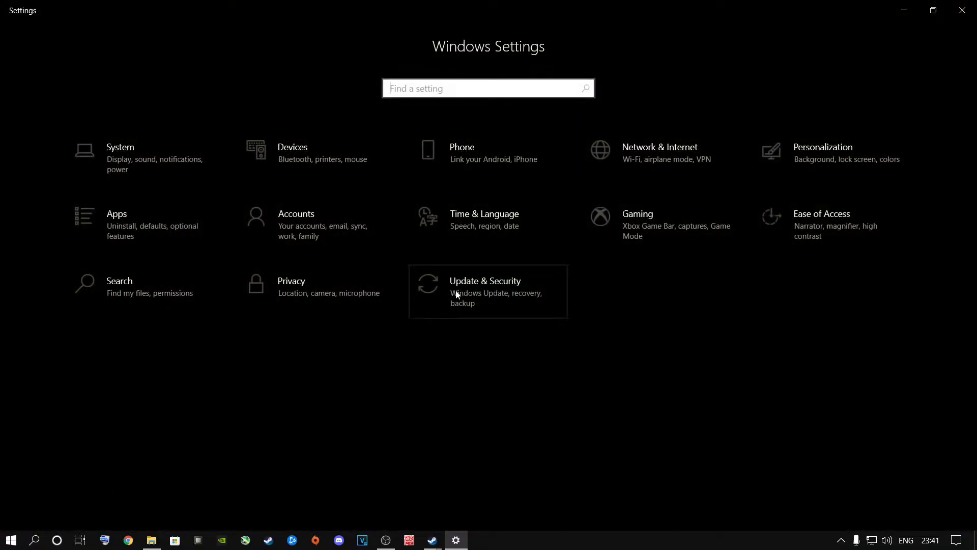
pyautogui.click(471, 289)
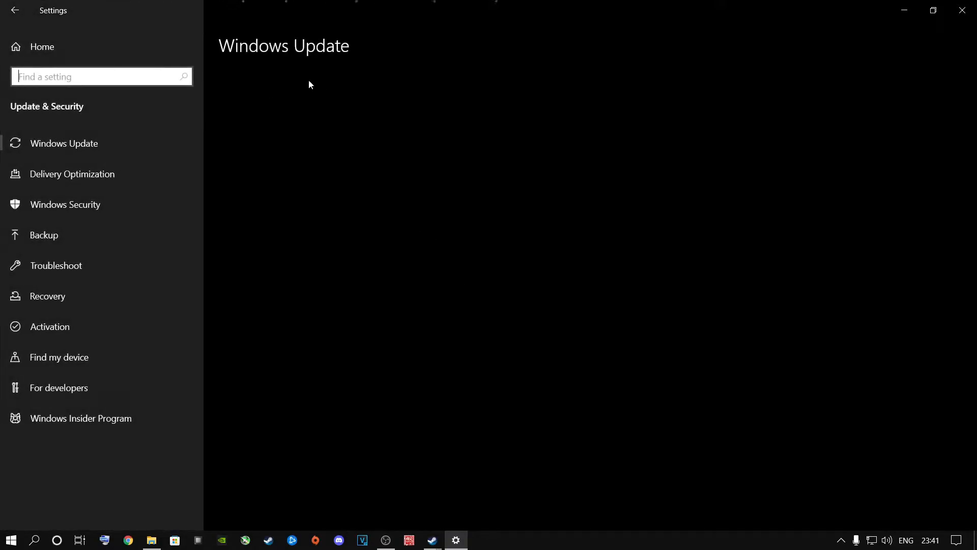
pyautogui.click(271, 122)
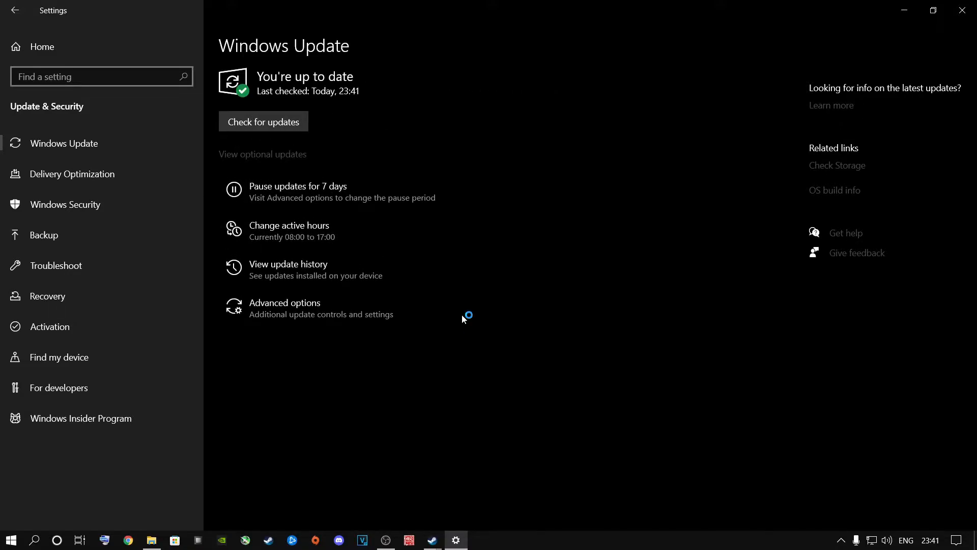
# Review the Notifications & actions, Focus assist, and Power & sleep pages in the System settings
pyautogui.click(56, 46)
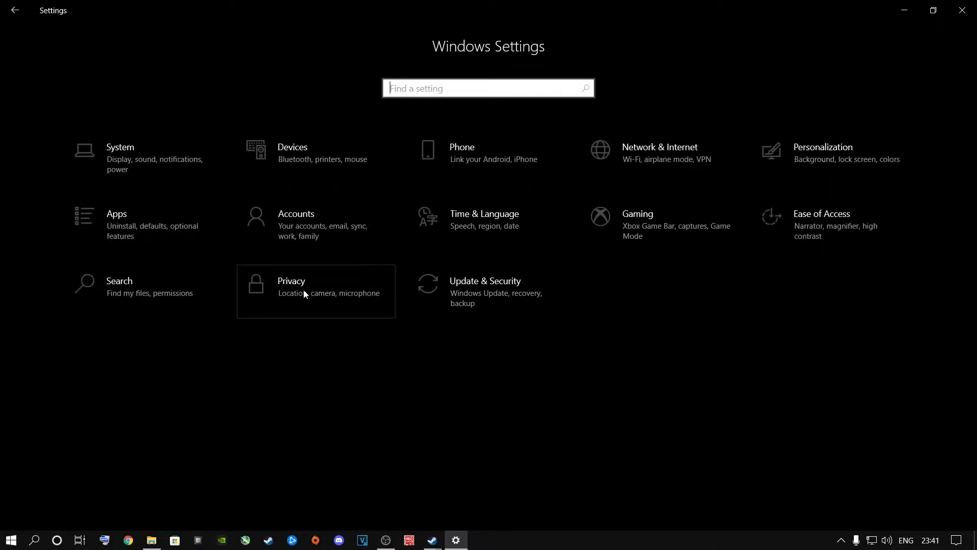
pyautogui.click(161, 184)
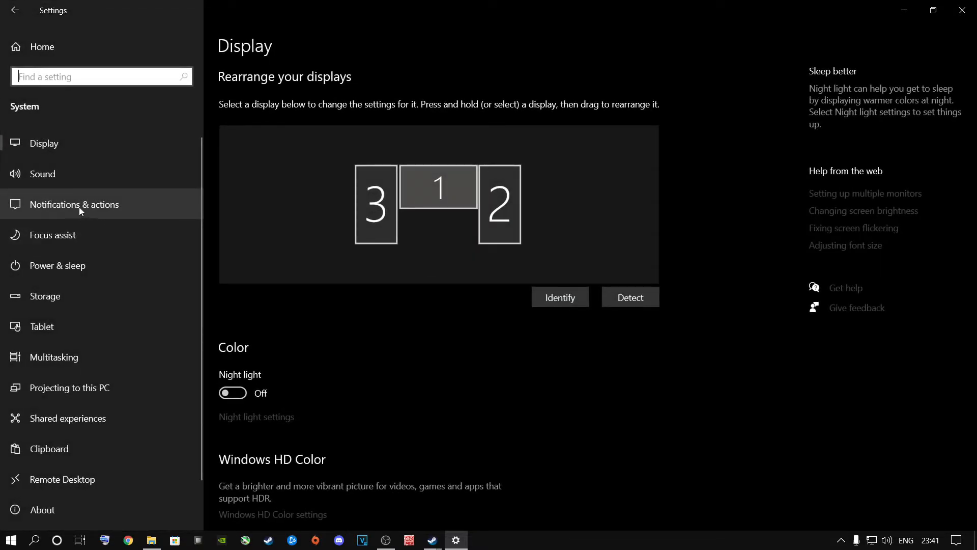
pyautogui.click(79, 208)
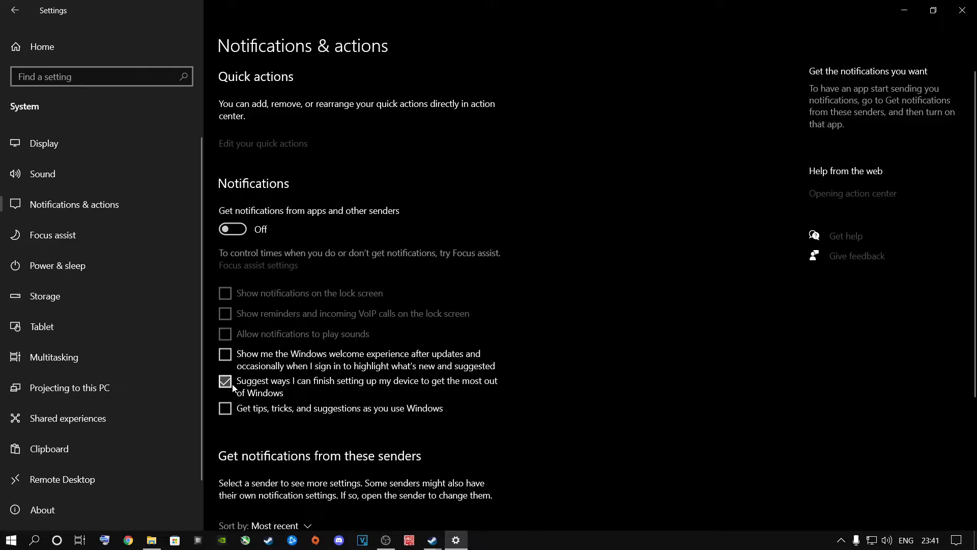
pyautogui.click(63, 236)
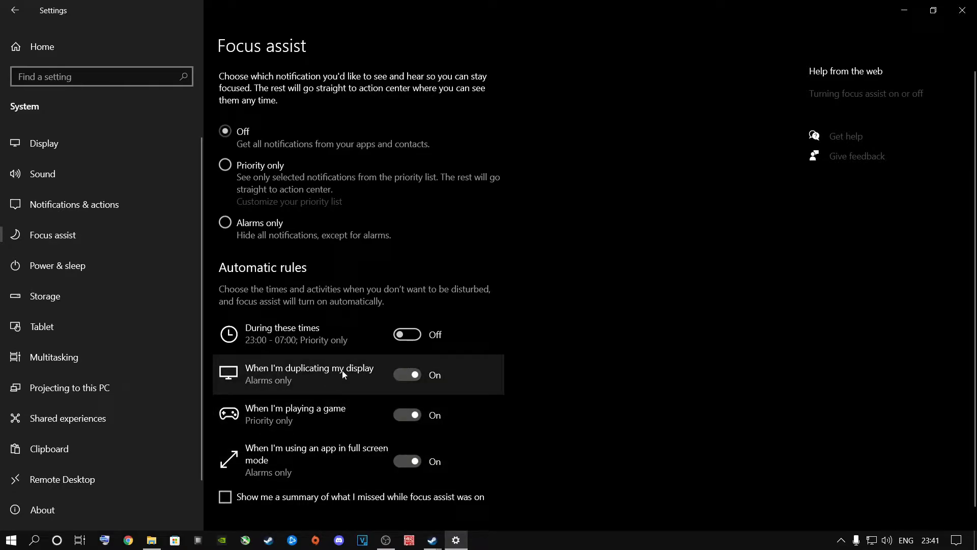
pyautogui.click(130, 270)
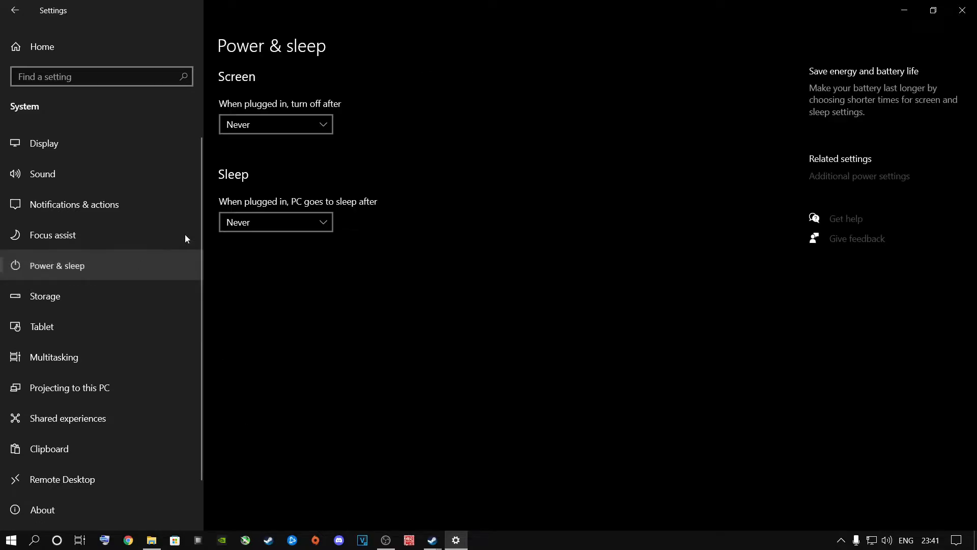
# Switch Storage Sense off in the System Storage settings
pyautogui.click(88, 295)
pyautogui.click(236, 108)
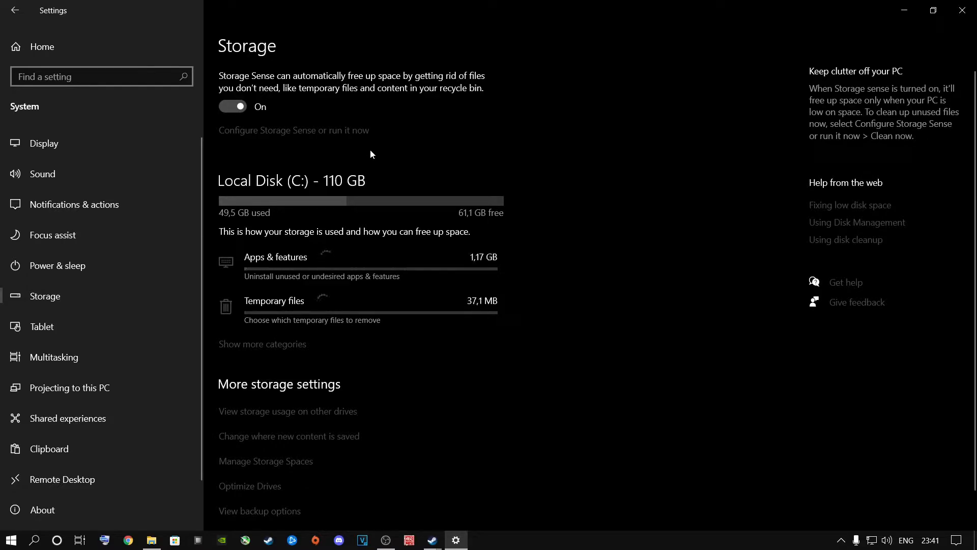
pyautogui.click(232, 107)
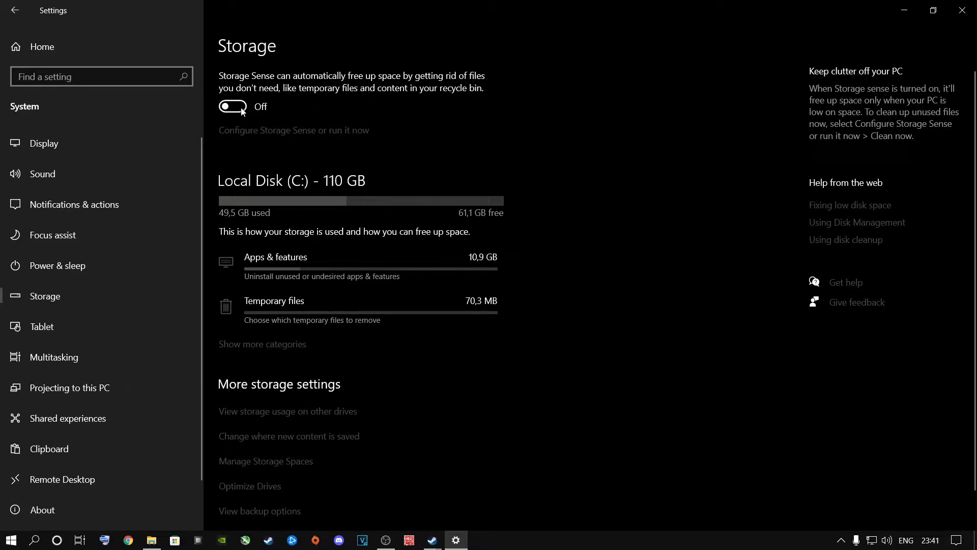
pyautogui.click(241, 112)
pyautogui.click(233, 110)
# Review the Tablet and Multitasking settings, switching Snap windows off and back on
pyautogui.click(54, 321)
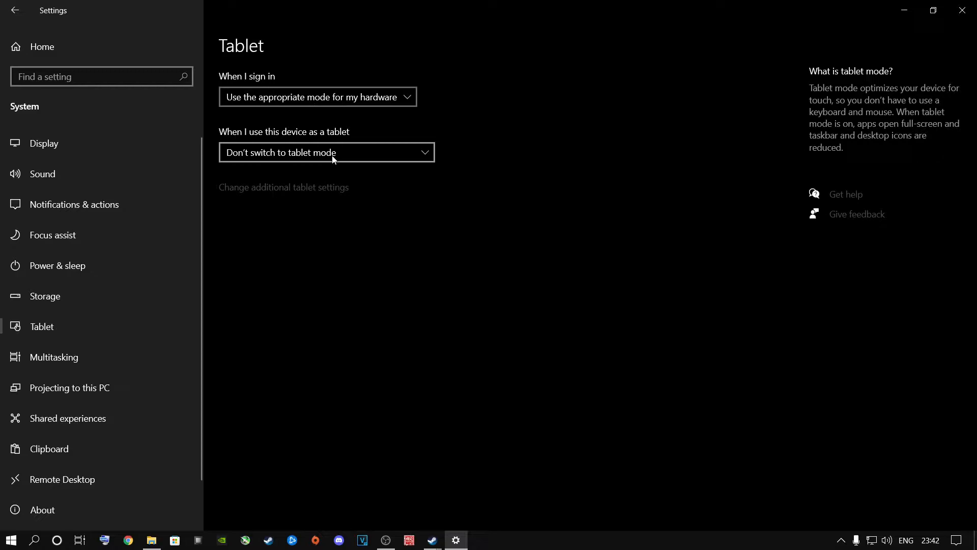
pyautogui.click(74, 355)
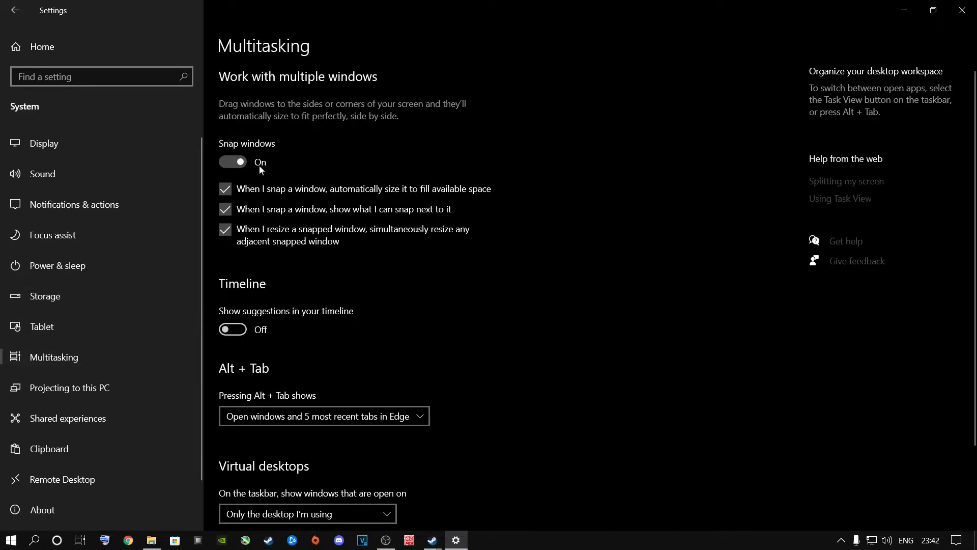
pyautogui.click(233, 163)
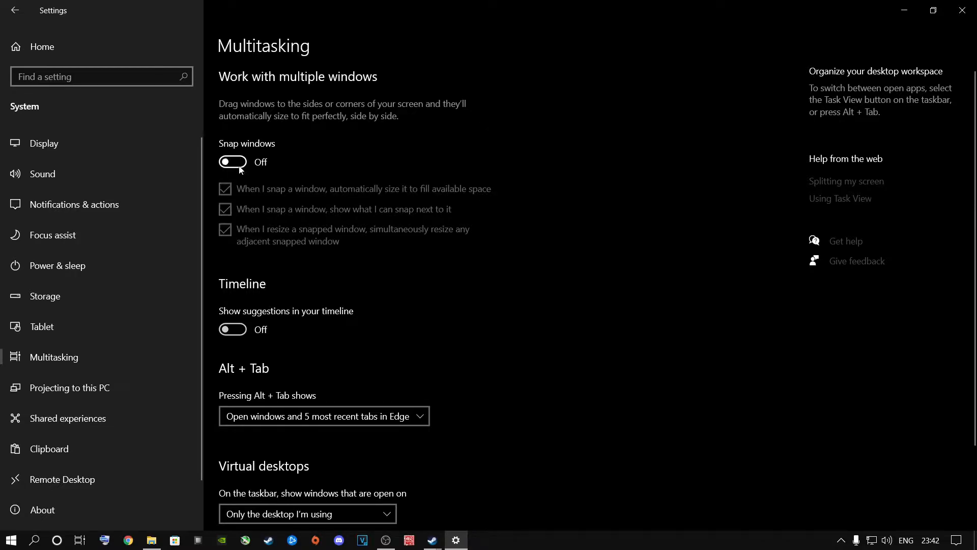
pyautogui.click(239, 168)
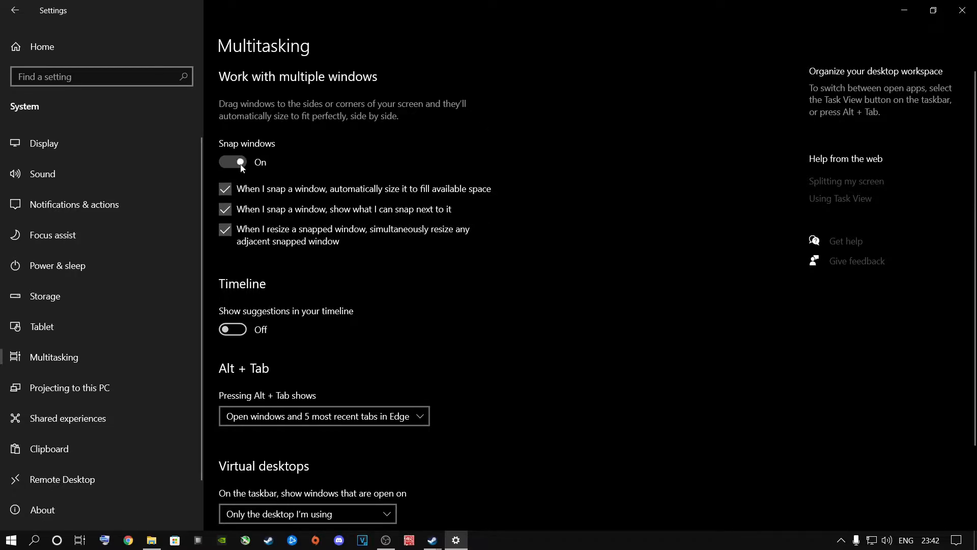
pyautogui.click(58, 147)
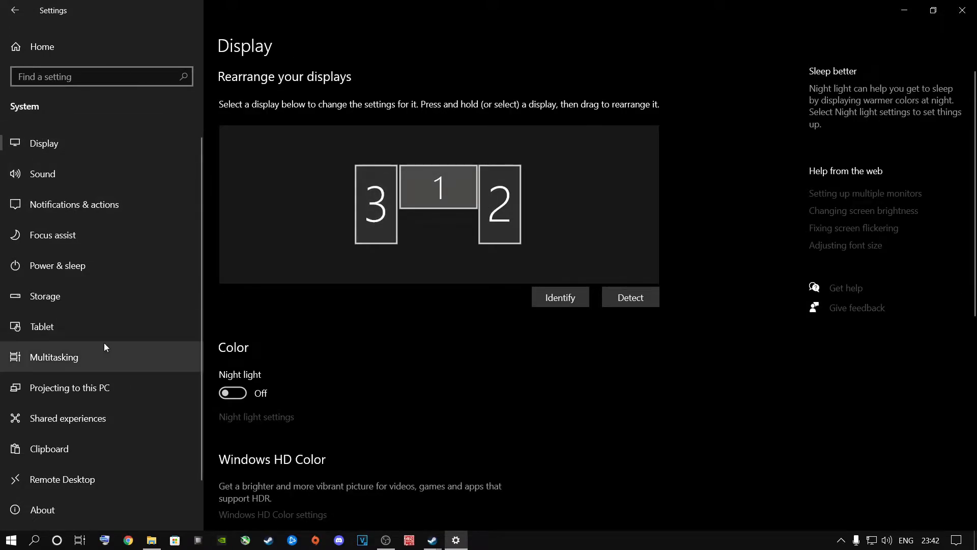
pyautogui.click(69, 344)
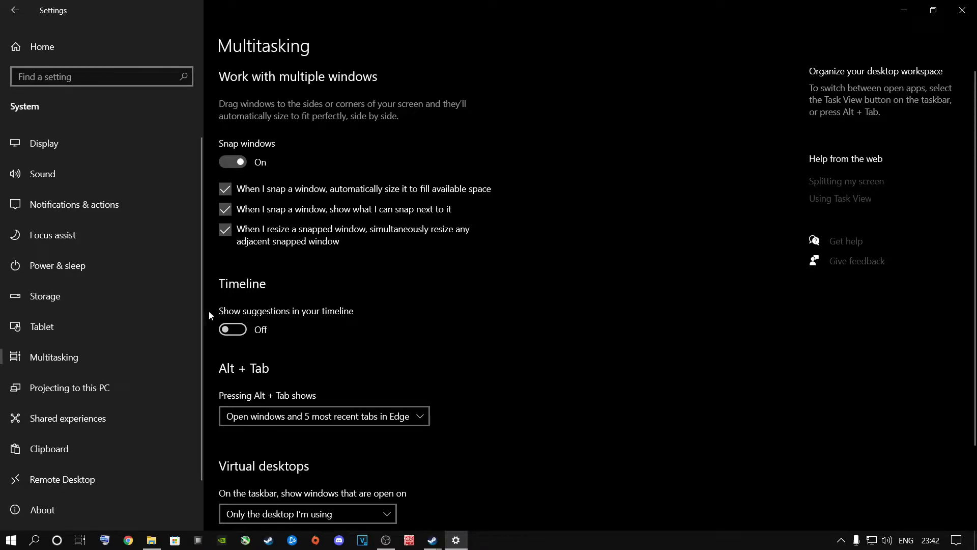
# Review the Shared experiences, Clipboard and Remote Desktop pages in the System settings
pyautogui.click(69, 418)
pyautogui.scroll(-1, 239, 245)
pyautogui.scroll(-3, 240, 245)
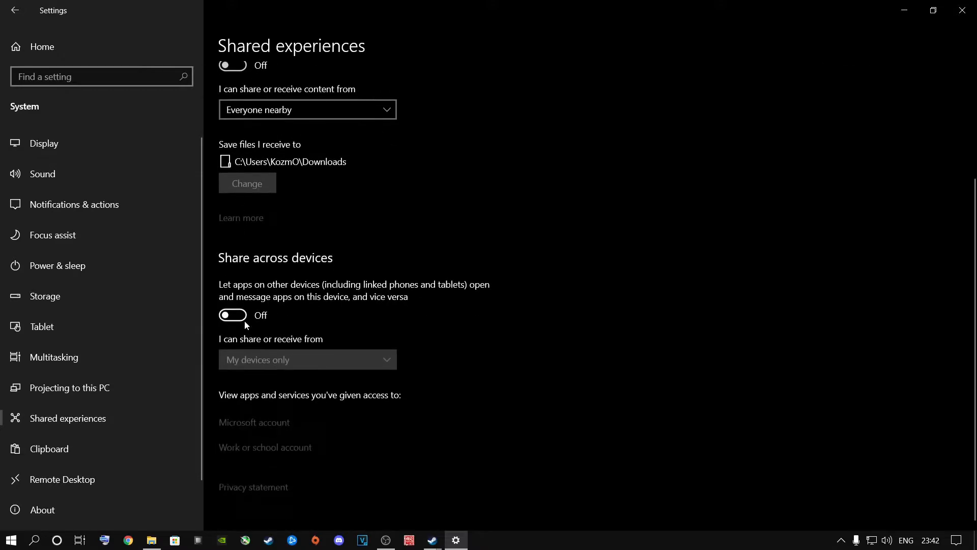
pyautogui.click(58, 449)
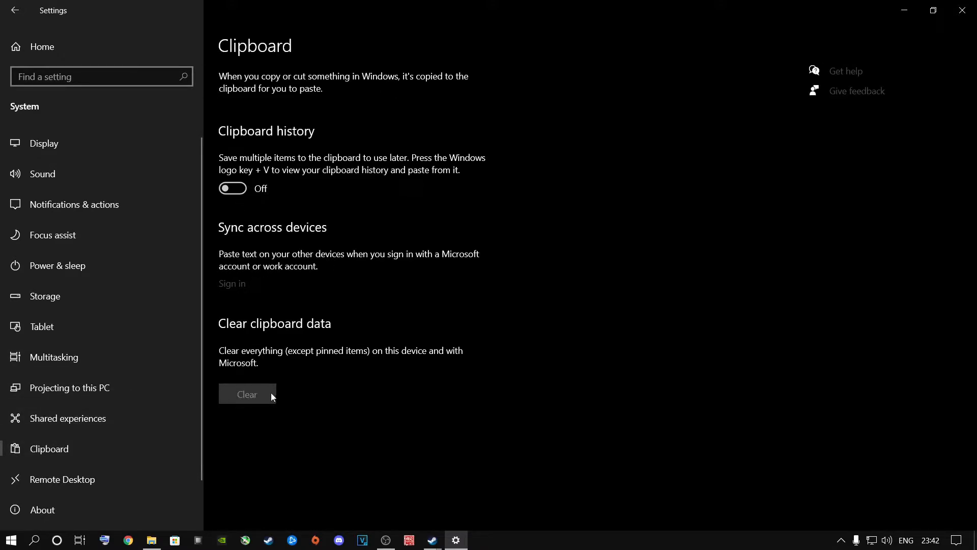
pyautogui.click(61, 479)
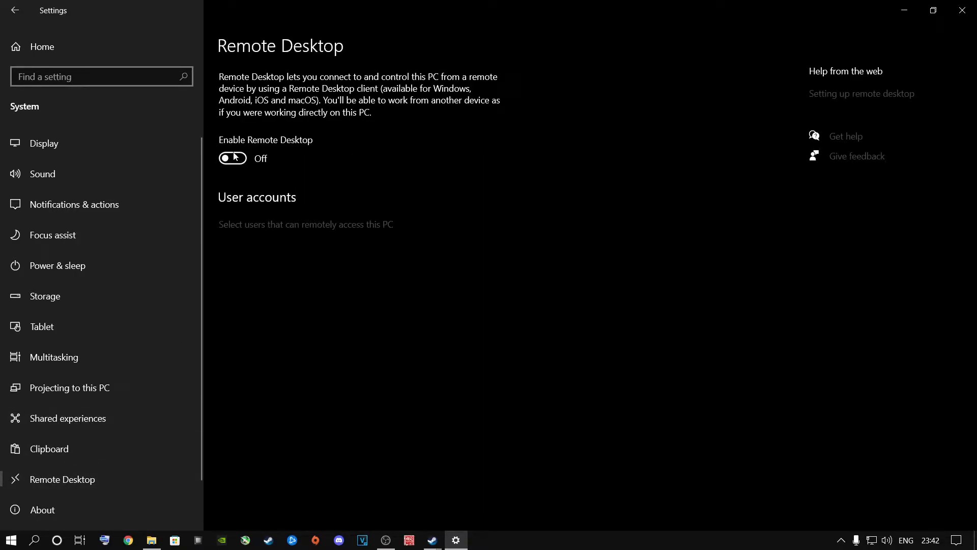
# Allow apps to run in the background in the Privacy settings and look through the list of apps
pyautogui.click(50, 51)
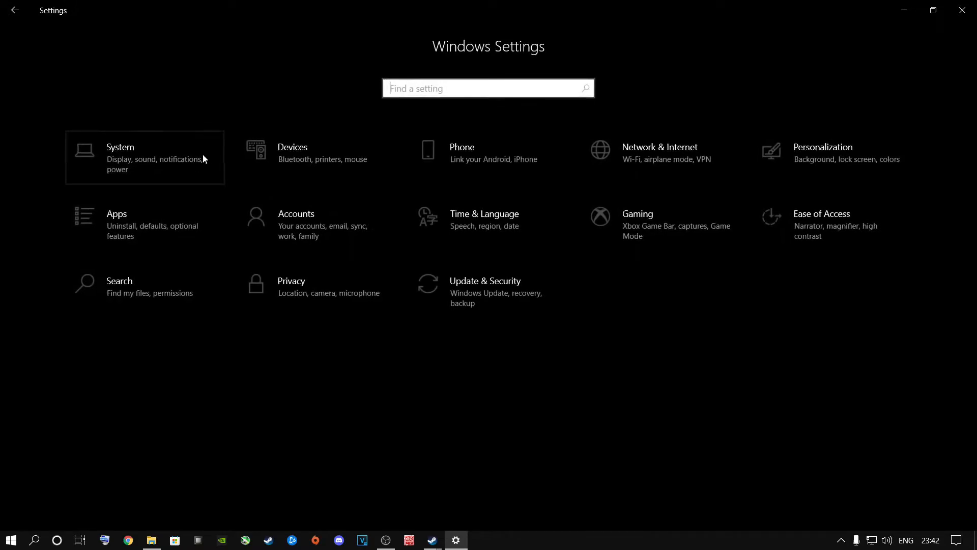
pyautogui.click(293, 281)
pyautogui.scroll(-10, 93, 322)
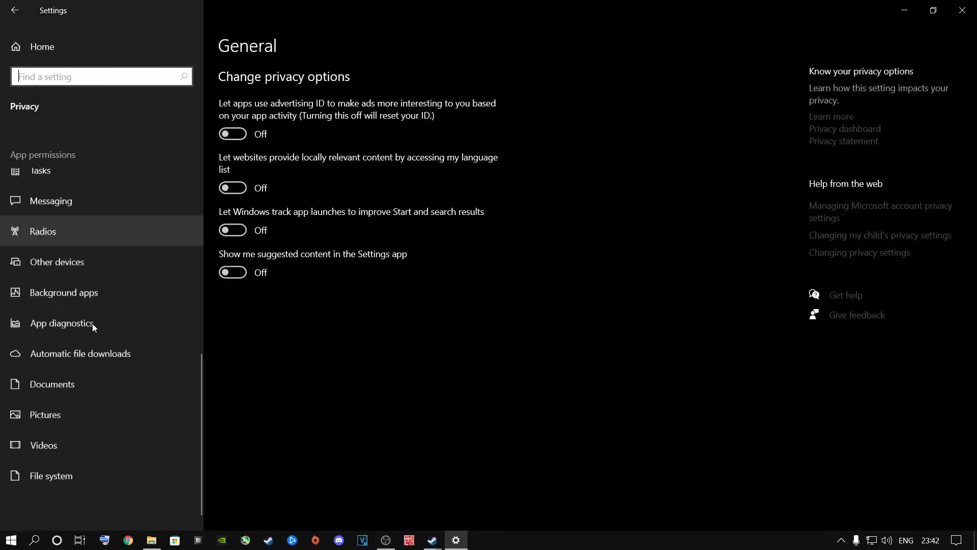
pyautogui.click(73, 290)
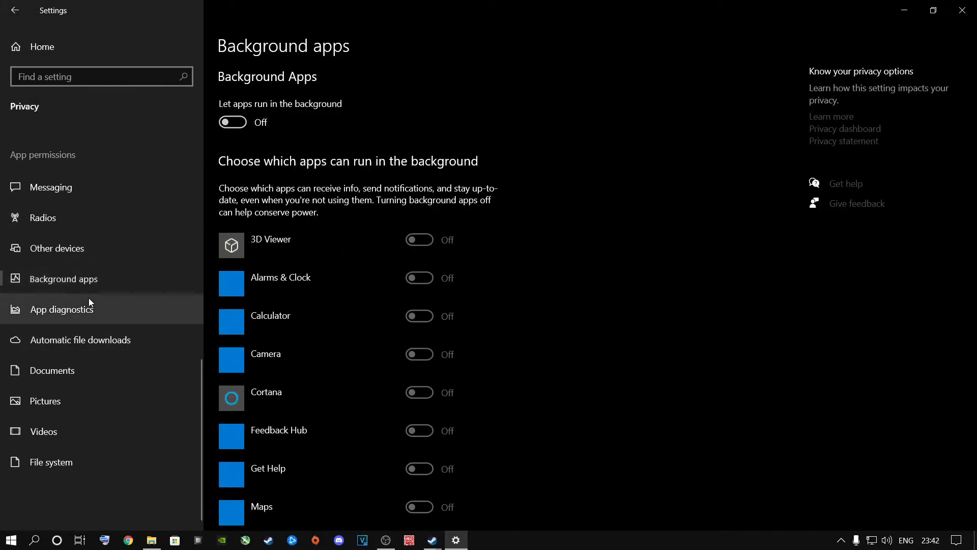
pyautogui.click(234, 124)
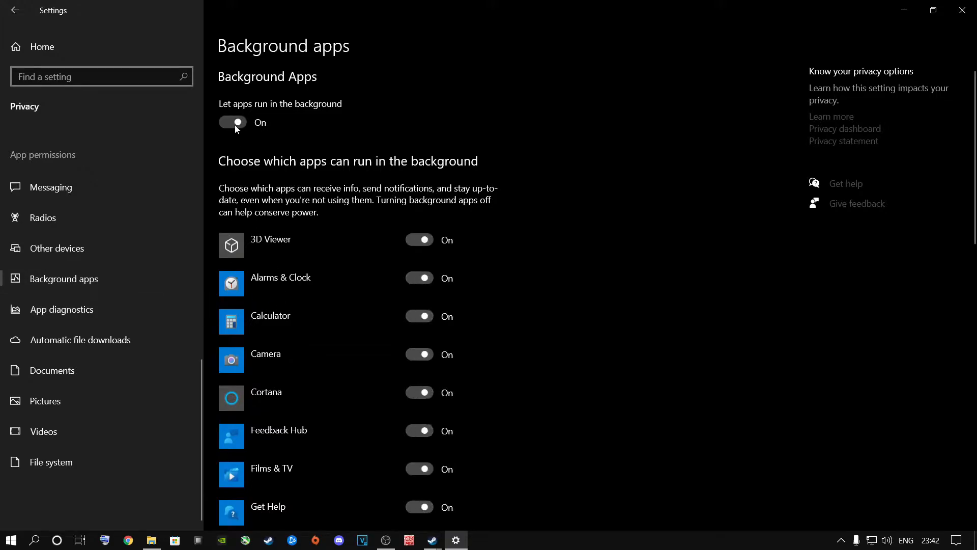
pyautogui.scroll(-15, 362, 378)
pyautogui.scroll(15, 362, 380)
pyautogui.scroll(-10, 349, 368)
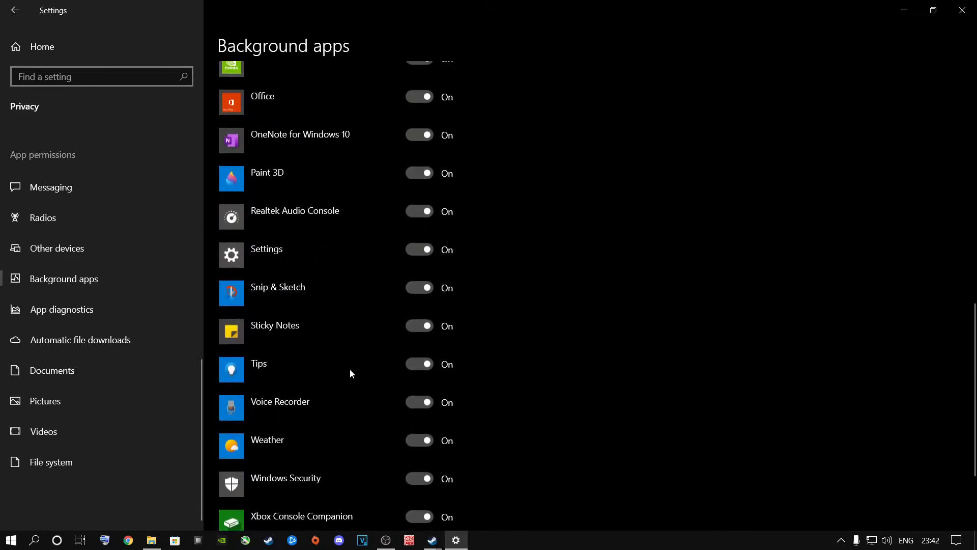
pyautogui.scroll(-3, 350, 372)
pyautogui.scroll(15, 350, 372)
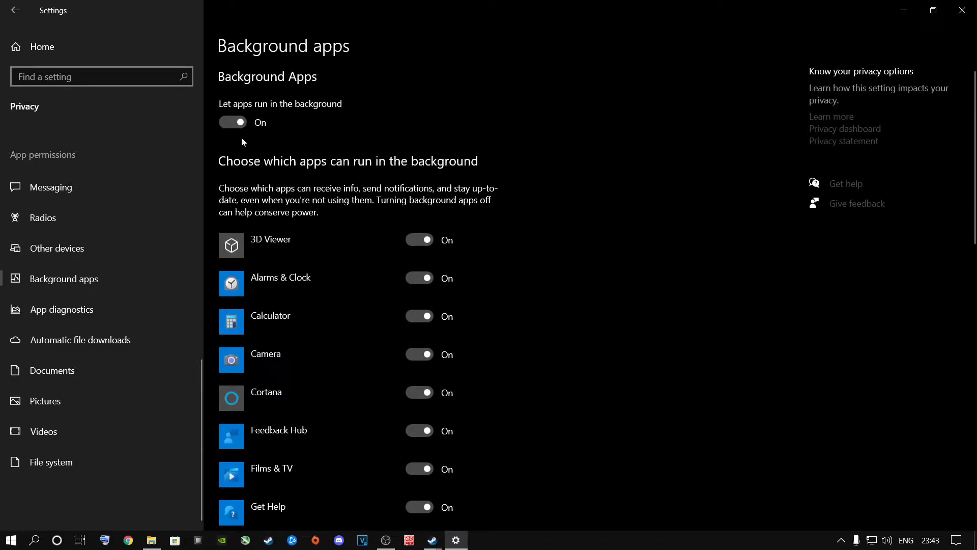
# Switch off "Let apps run in the background" and check the app list
pyautogui.click(233, 122)
pyautogui.scroll(-10, 378, 339)
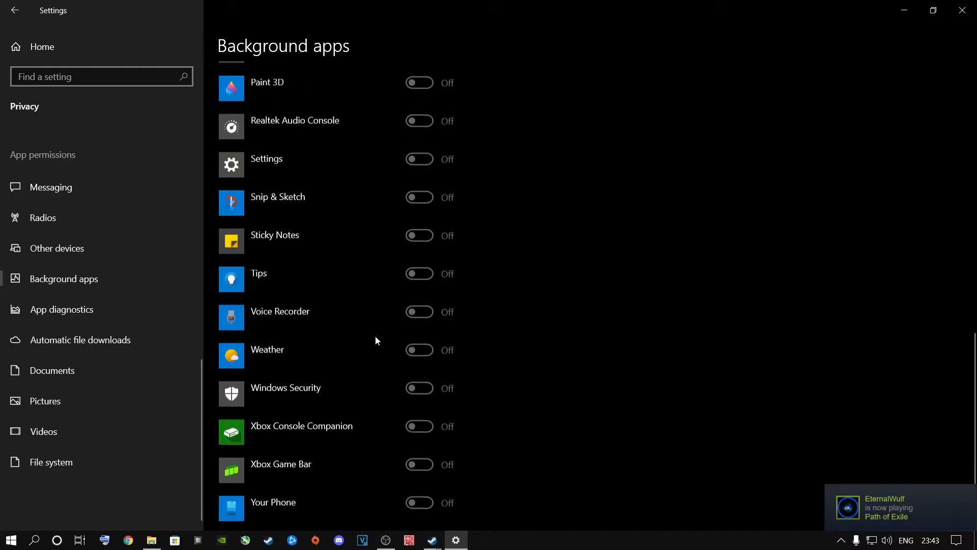
pyautogui.scroll(15, 376, 337)
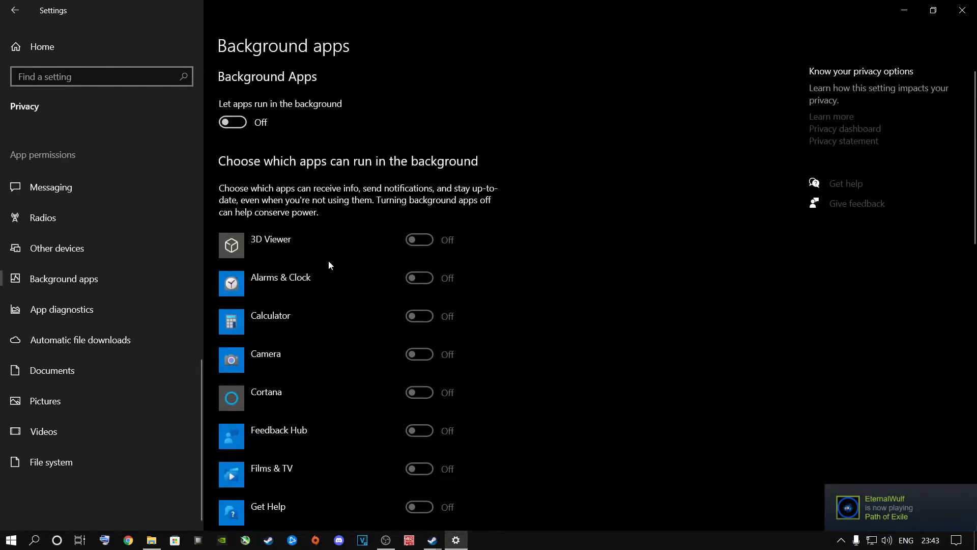
# Review the Xbox Game Bar and Captures pages in the Gaming settings
pyautogui.click(59, 51)
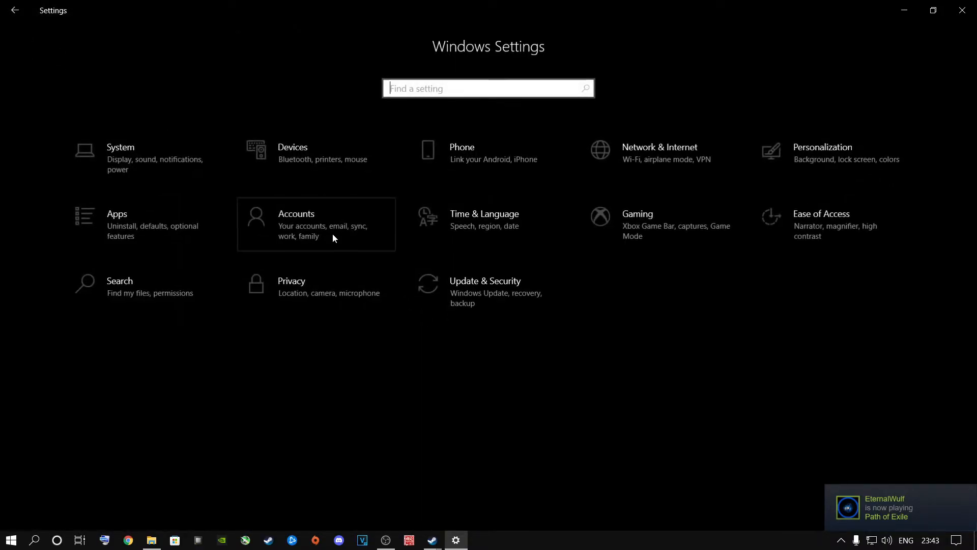
pyautogui.click(626, 229)
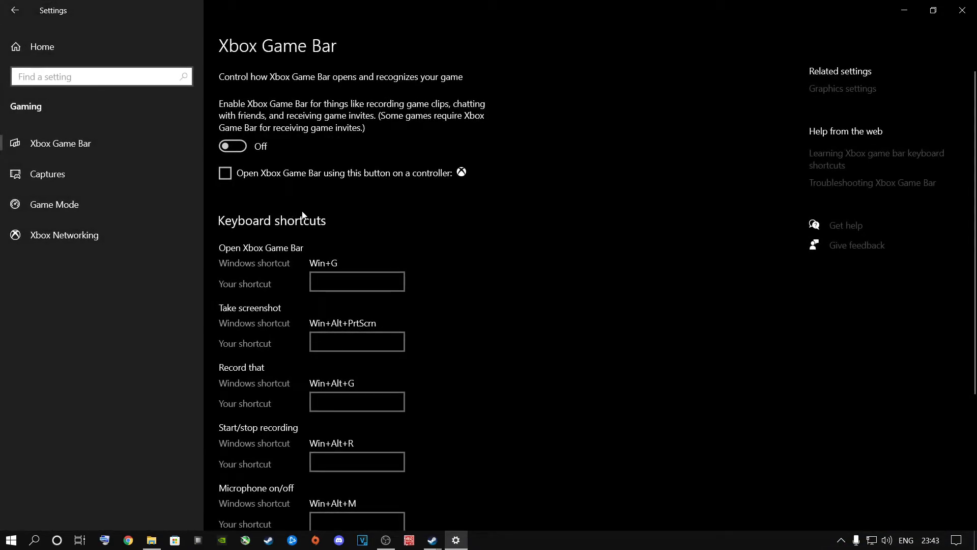
pyautogui.click(60, 142)
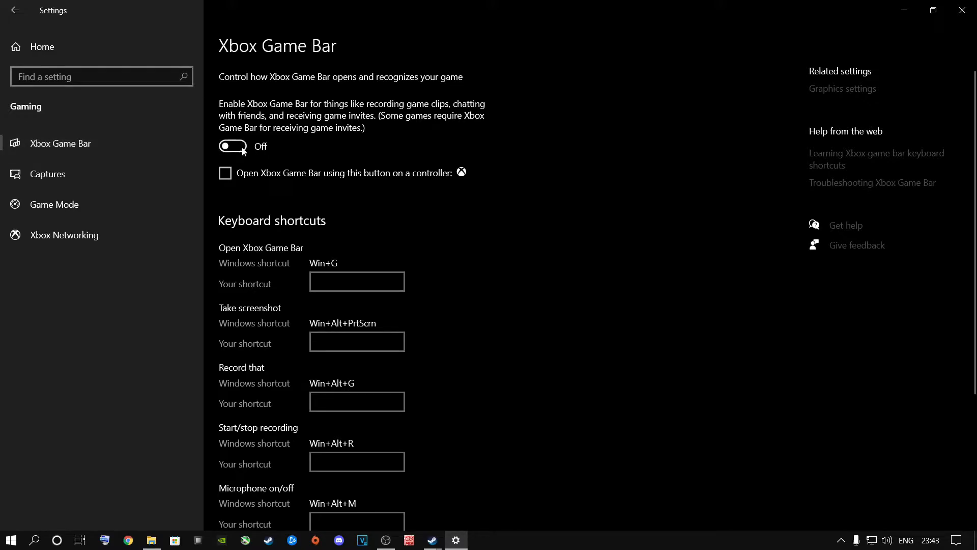
pyautogui.scroll(-3, 250, 173)
pyautogui.scroll(3, 250, 174)
pyautogui.click(60, 175)
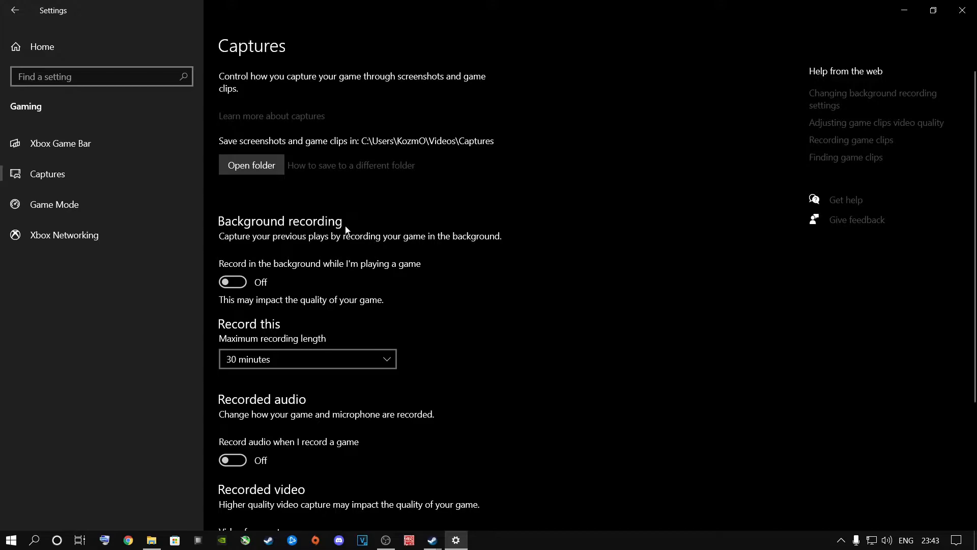
pyautogui.scroll(-3, 336, 244)
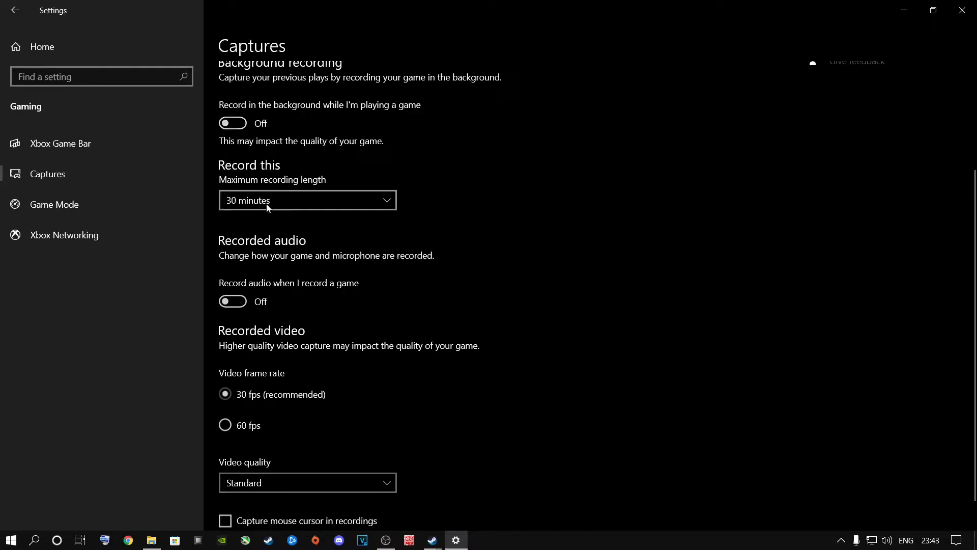
# Check the remaining Captures options and toggle Game Mode in the Gaming settings
pyautogui.scroll(-1, 233, 303)
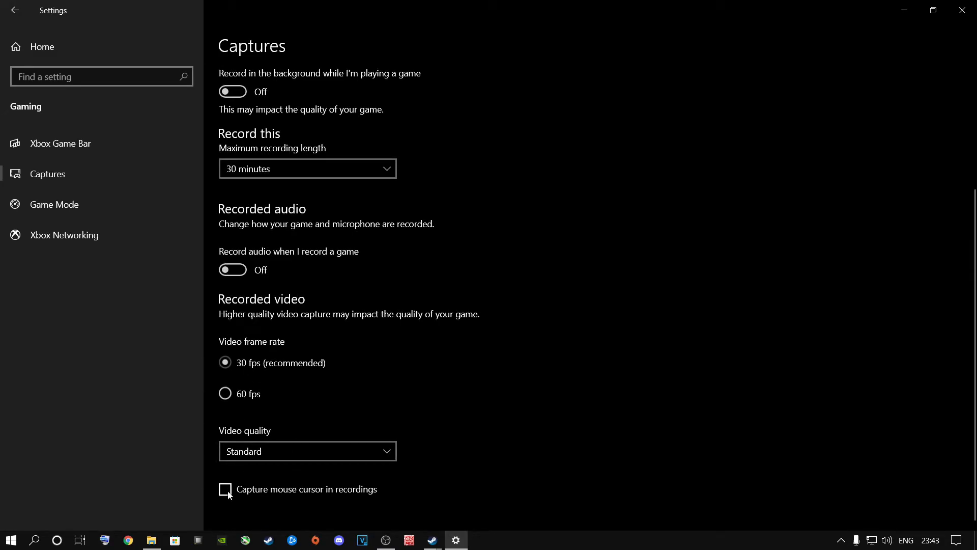
pyautogui.click(54, 205)
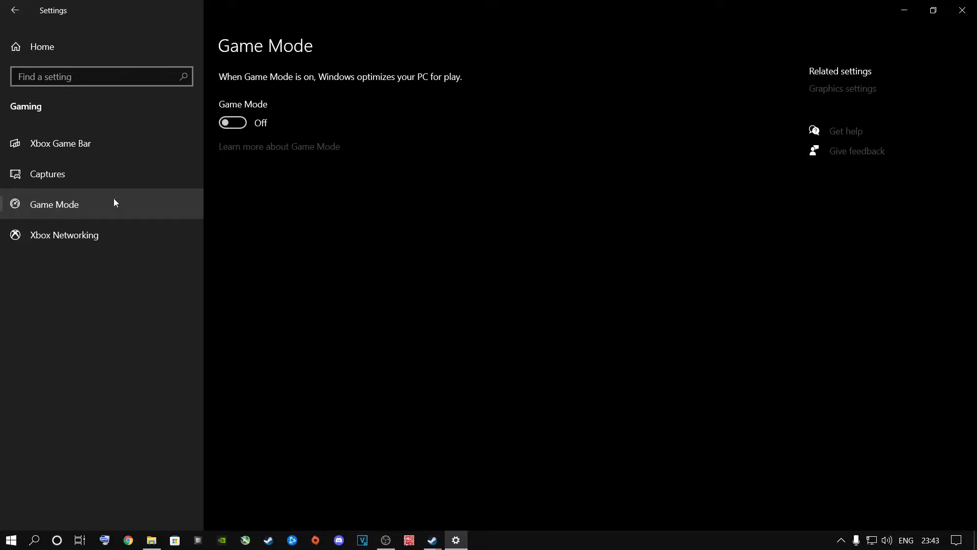
pyautogui.click(242, 125)
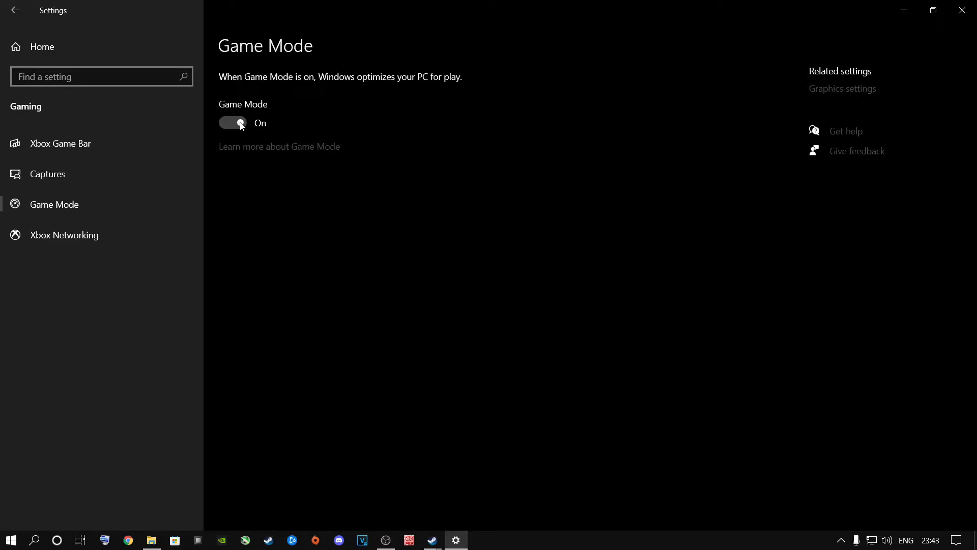
pyautogui.click(241, 124)
pyautogui.click(241, 125)
# In the Personalization color settings, switch the color mode to Light and back to Dark
pyautogui.click(47, 50)
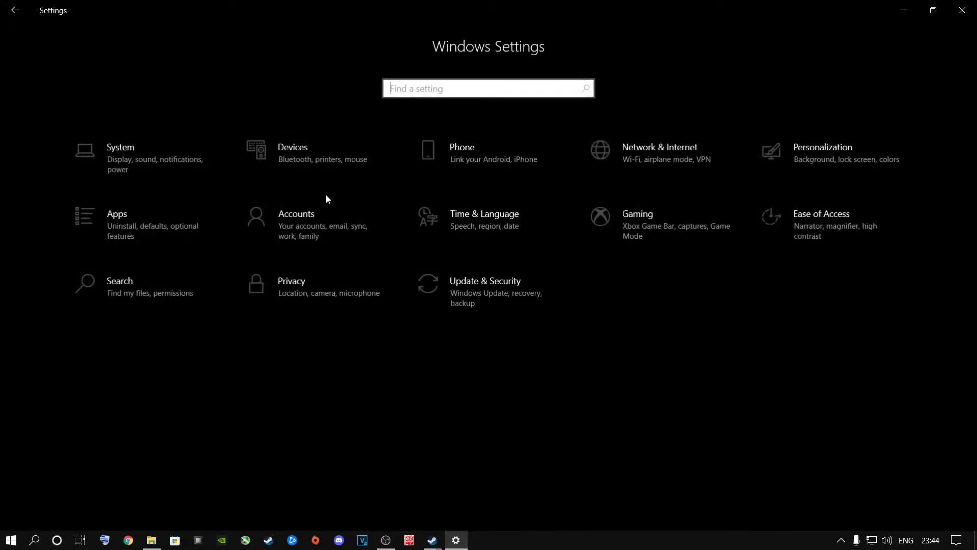
pyautogui.click(778, 158)
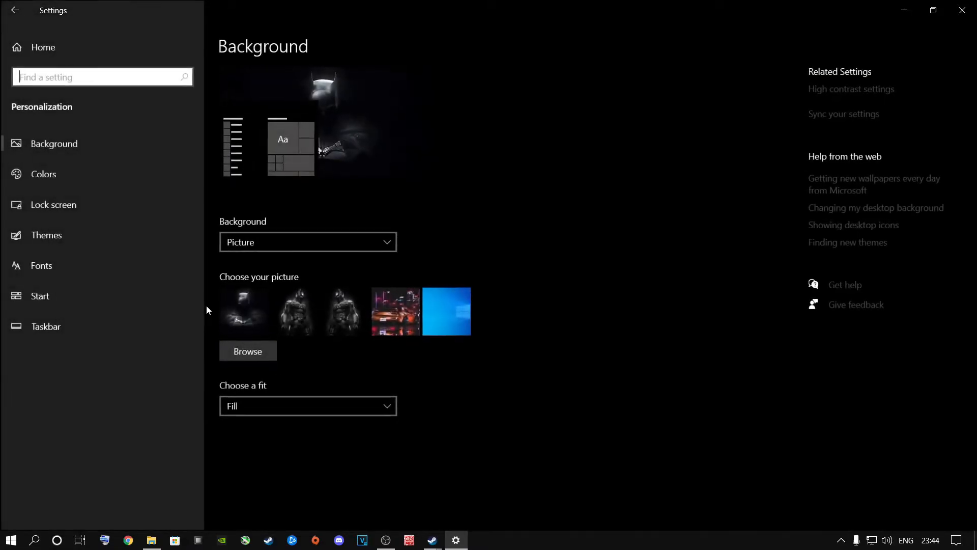
pyautogui.click(32, 181)
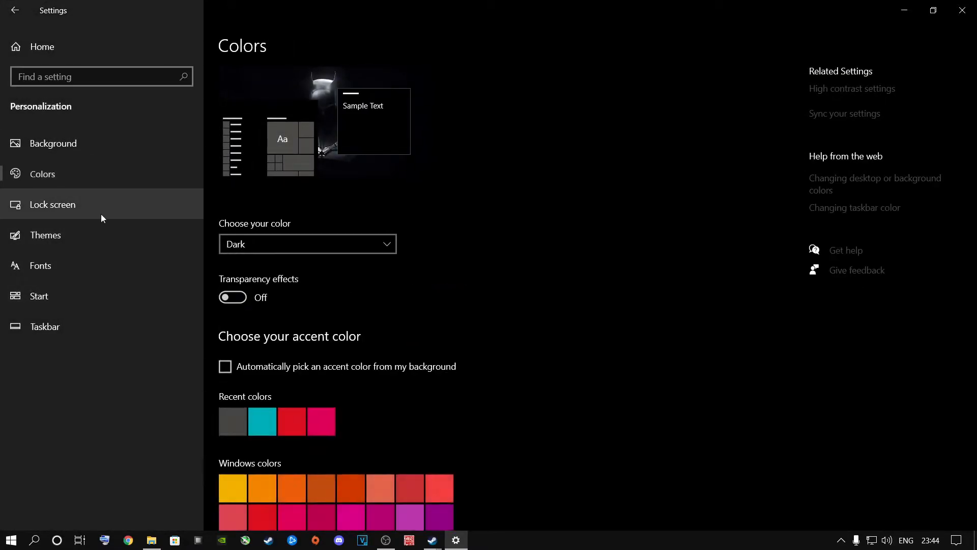
pyautogui.click(308, 243)
pyautogui.click(273, 224)
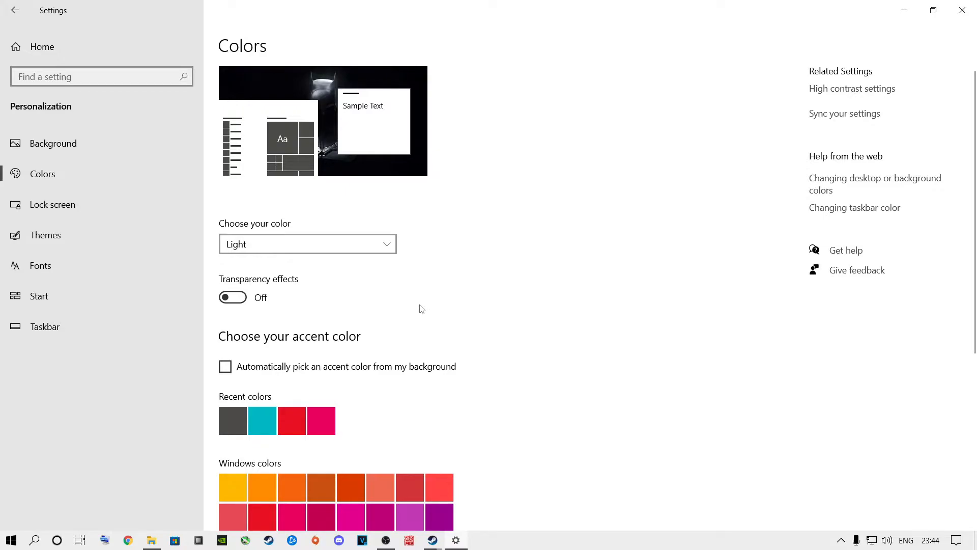
pyautogui.click(320, 243)
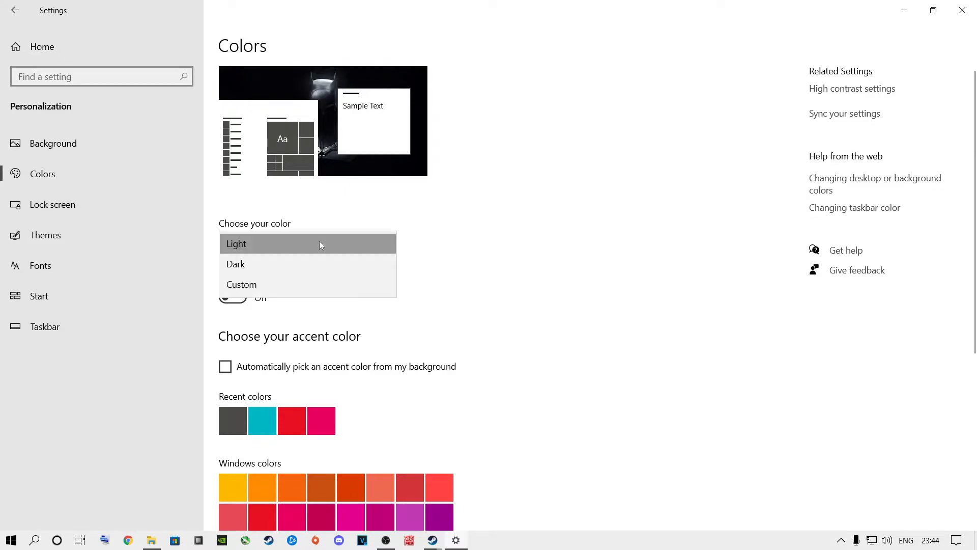
pyautogui.click(289, 269)
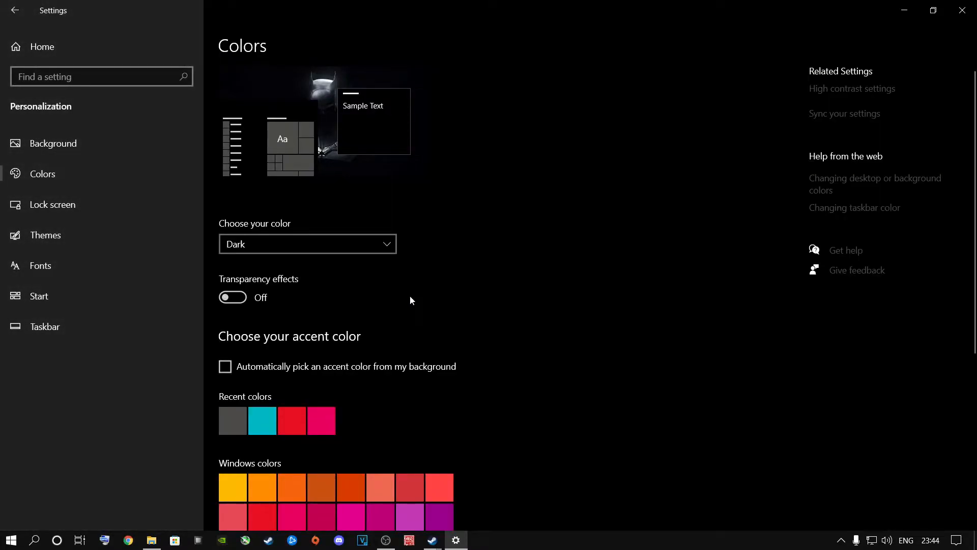
# Toggle Transparency effects on and back off, look over the accent color options, and close Settings
pyautogui.click(239, 299)
pyautogui.click(239, 301)
pyautogui.scroll(-1, 305, 305)
pyautogui.scroll(-4, 322, 309)
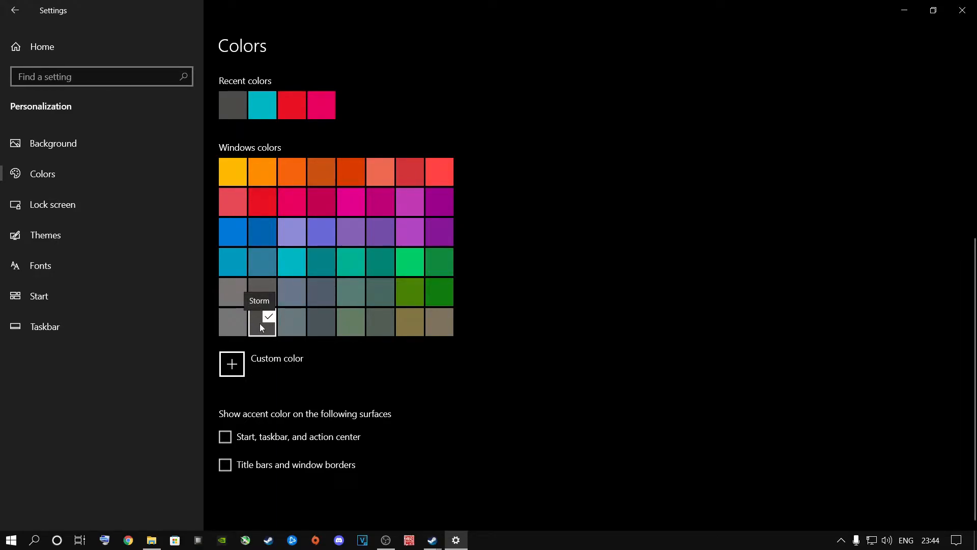
pyautogui.click(40, 51)
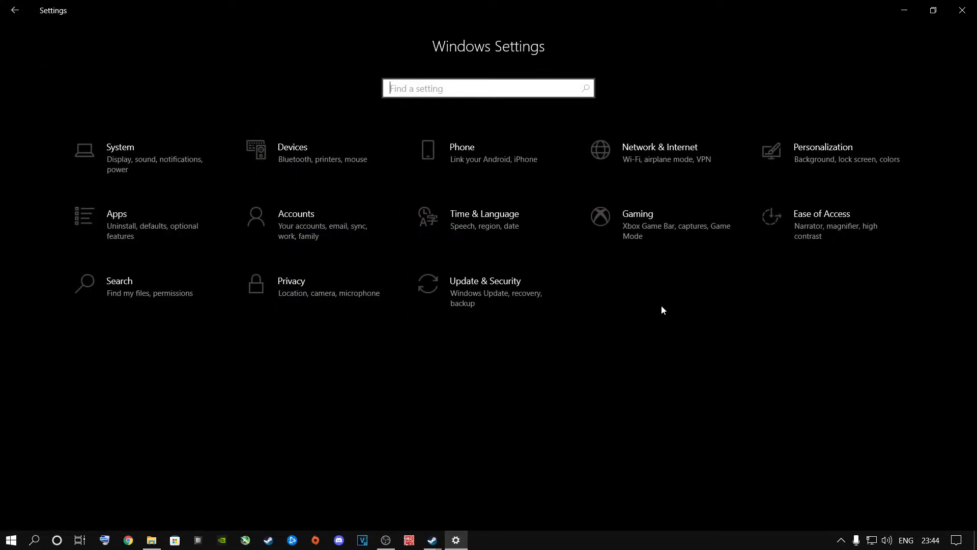
pyautogui.click(962, 10)
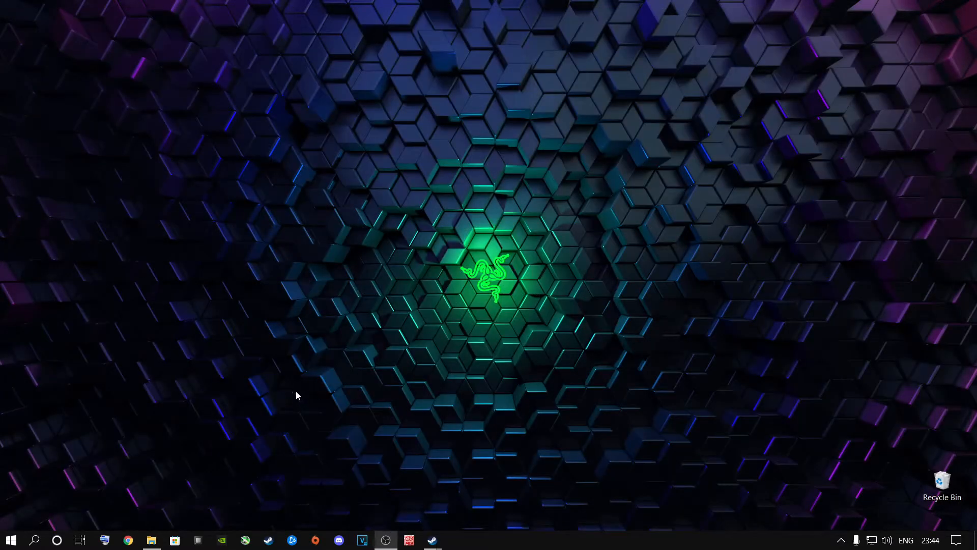
# Search Windows for Device Manager and open it
pyautogui.click(34, 539)
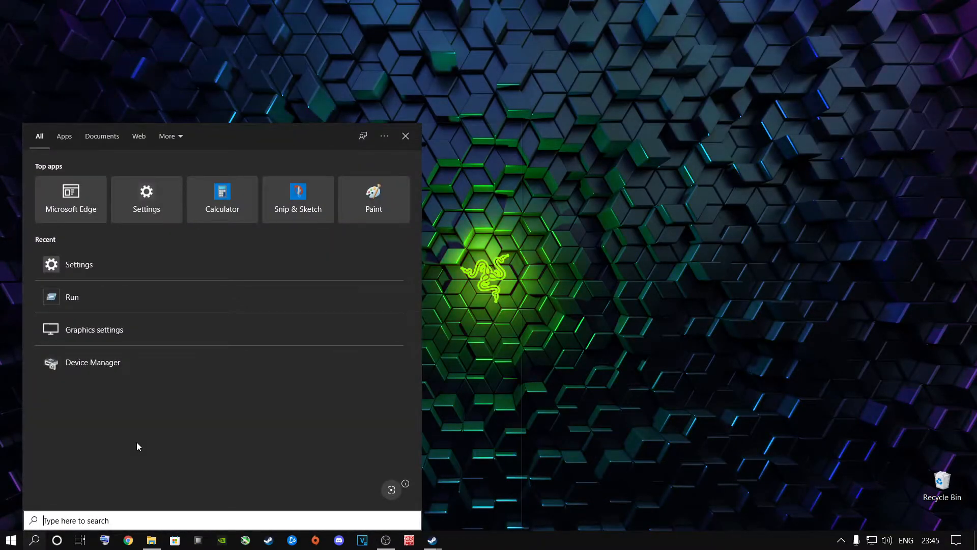
pyautogui.write('device')
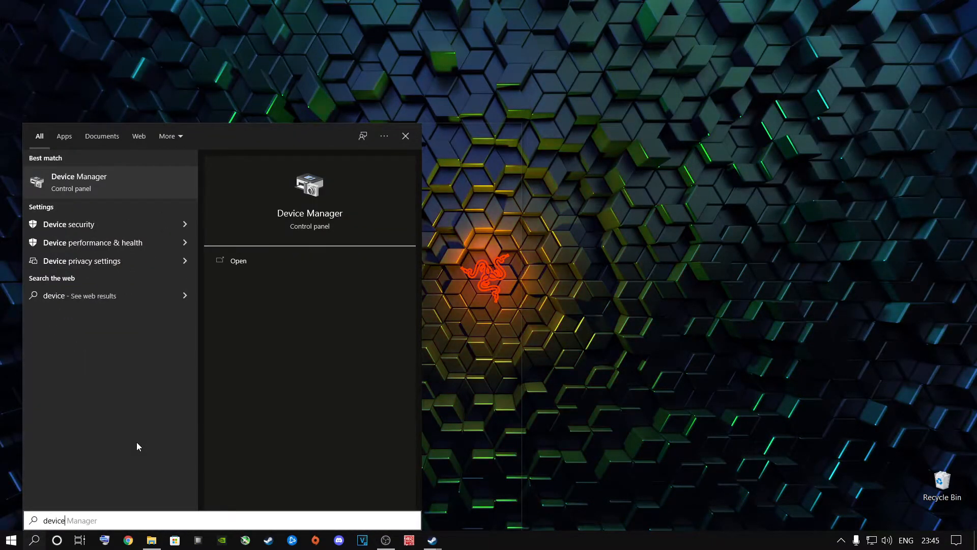
pyautogui.press('Right')
pyautogui.click(111, 517)
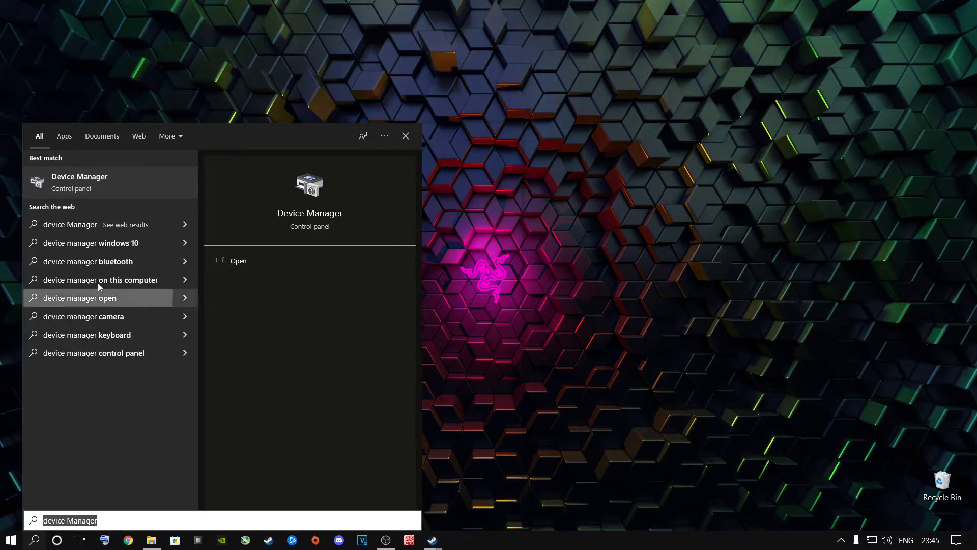
pyautogui.click(74, 187)
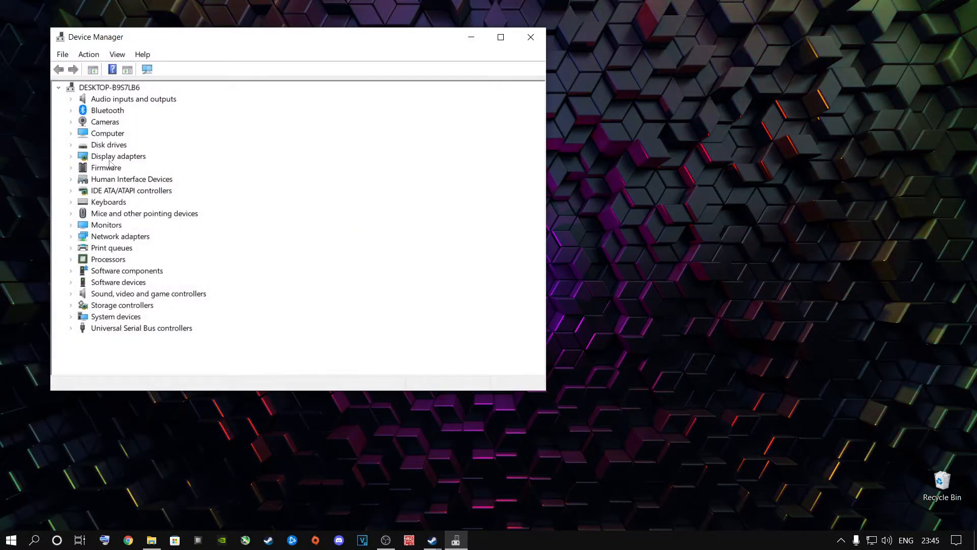
# Run an automatic driver search for the NVIDIA GeForce RTX 2060 display adapter, and close Device Manager
pyautogui.click(95, 160)
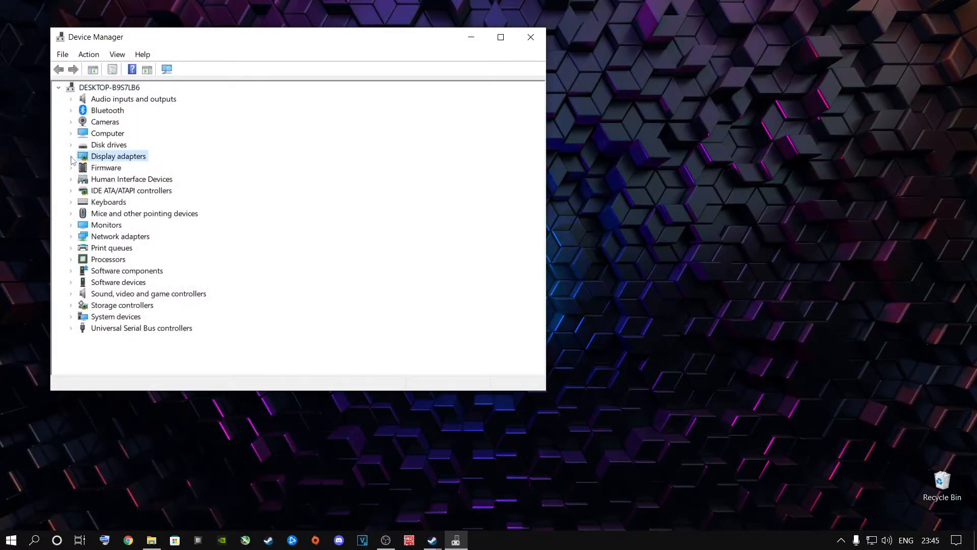
pyautogui.click(71, 158)
pyautogui.click(116, 170)
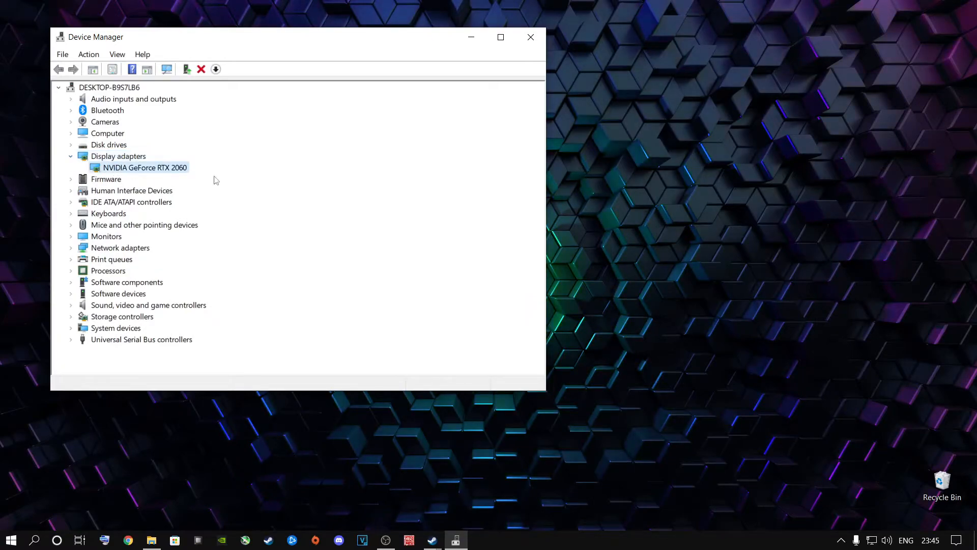
pyautogui.rightClick(142, 168)
pyautogui.click(174, 177)
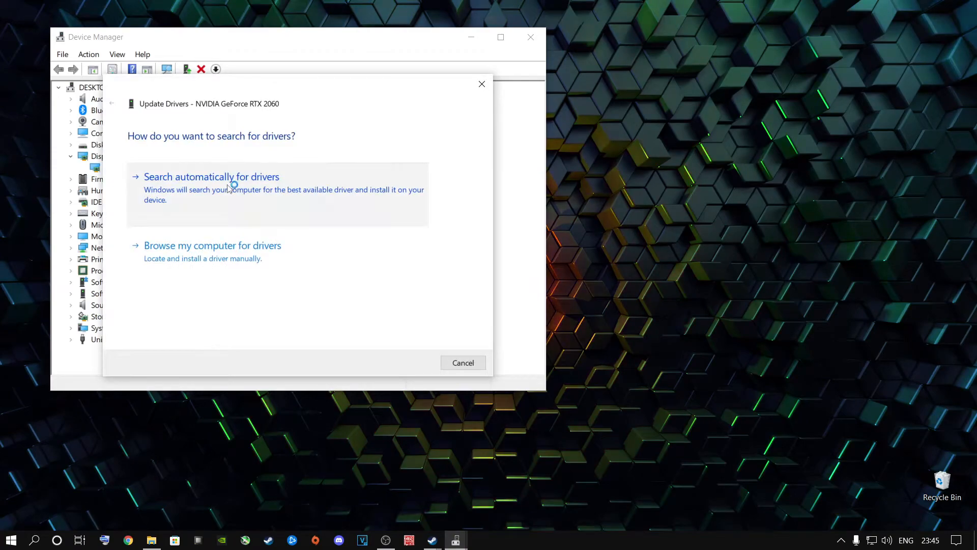
pyautogui.click(231, 185)
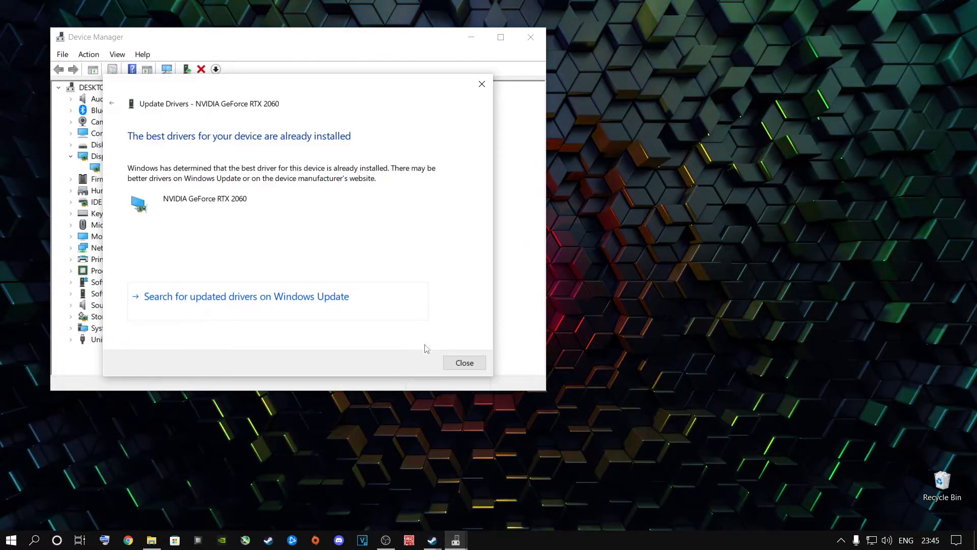
pyautogui.click(457, 363)
pyautogui.click(529, 39)
# Search Windows for "graphics settings" and open the Graphics settings page
pyautogui.click(35, 540)
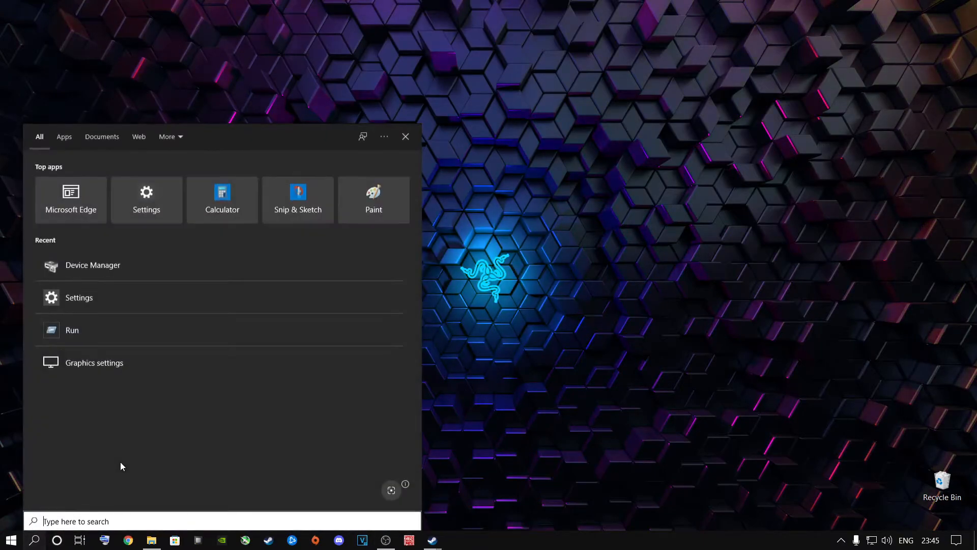
pyautogui.write('gra')
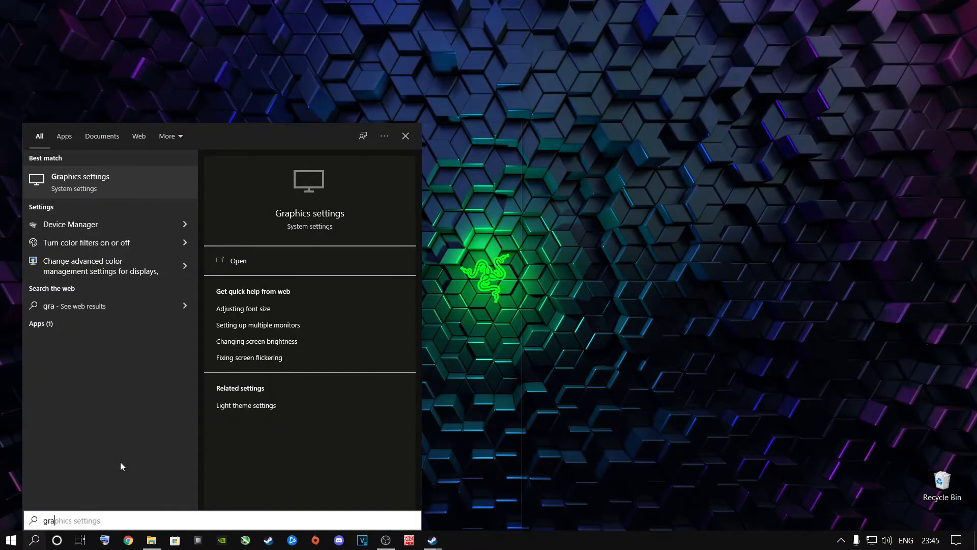
pyautogui.press('Tab')
pyautogui.moveTo(105, 522); pyautogui.dragTo(41, 525)
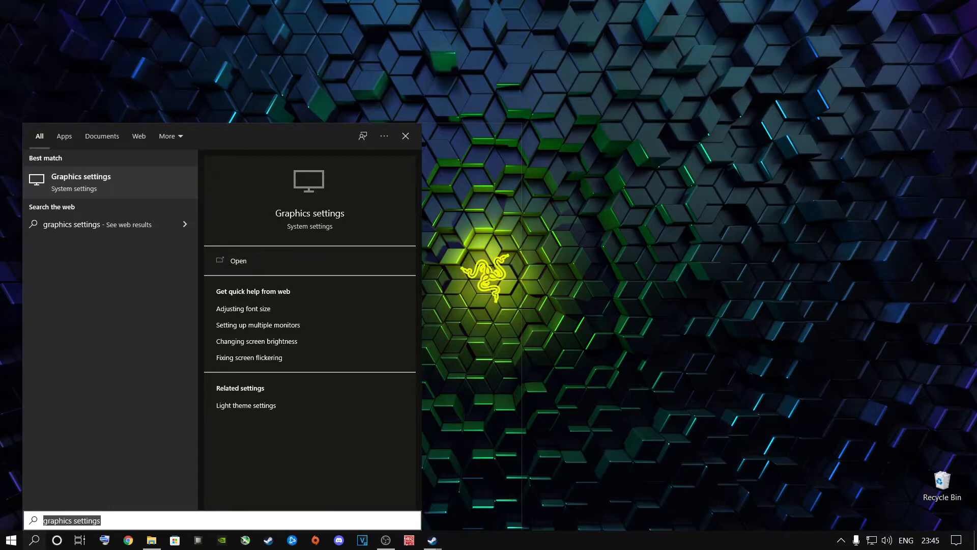
pyautogui.click(87, 193)
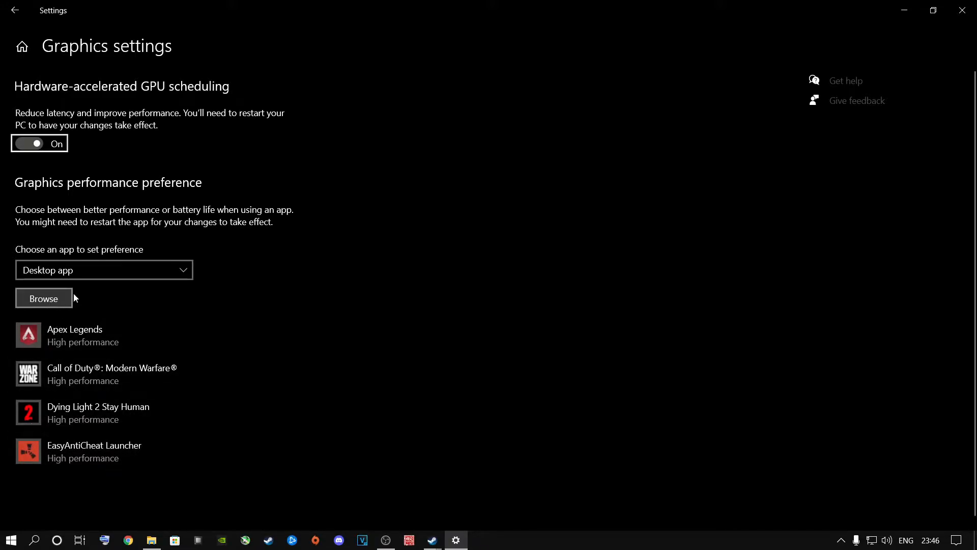
# Browse to Steam Install\steamapps\common\Rust on the Online Games SSD (E:), select the Rust application, and close the dialog without adding it
pyautogui.click(50, 301)
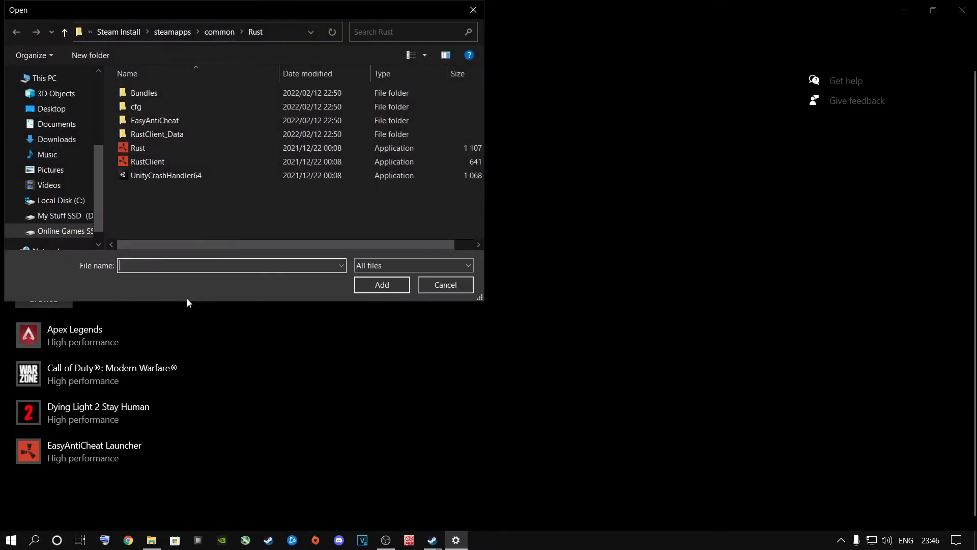
pyautogui.click(61, 232)
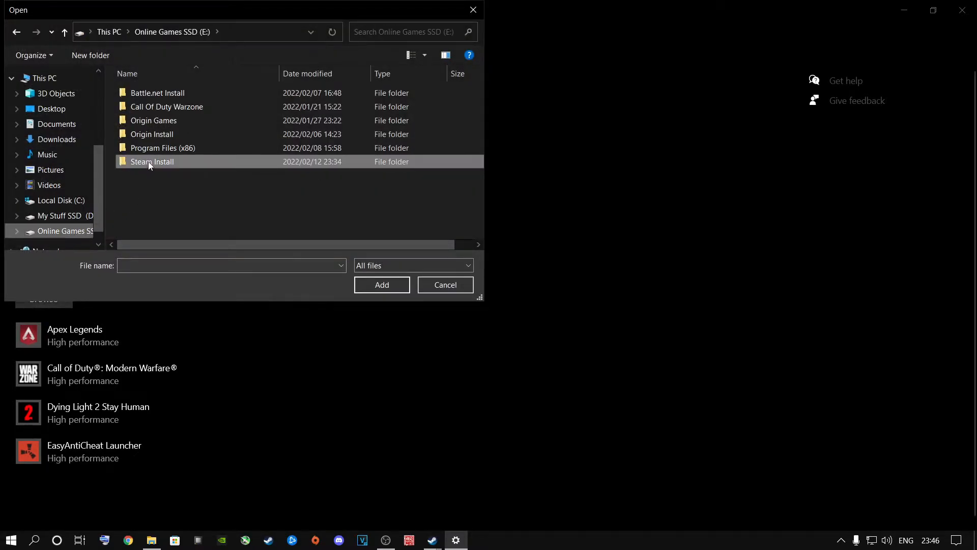
pyautogui.doubleClick(148, 161)
pyautogui.scroll(-4, 152, 168)
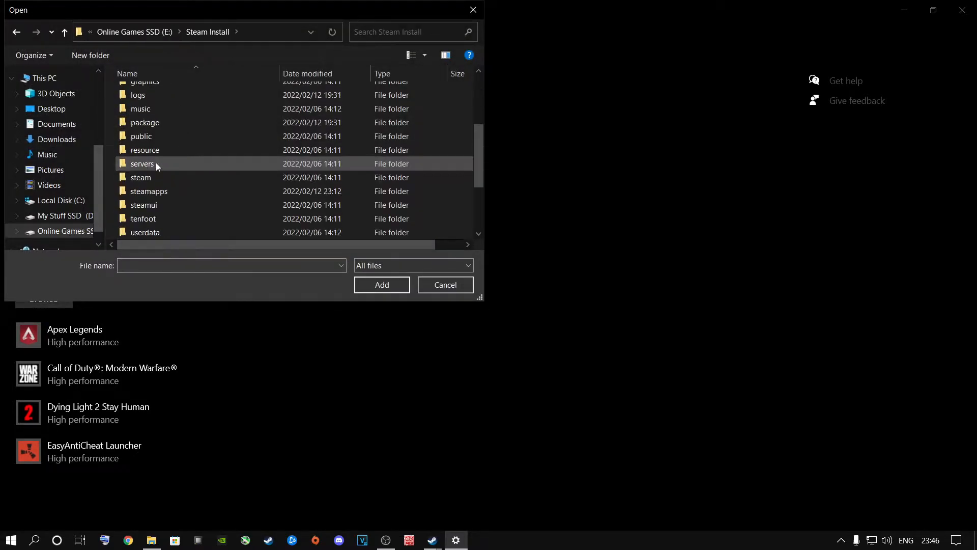
pyautogui.doubleClick(153, 192)
pyautogui.doubleClick(151, 95)
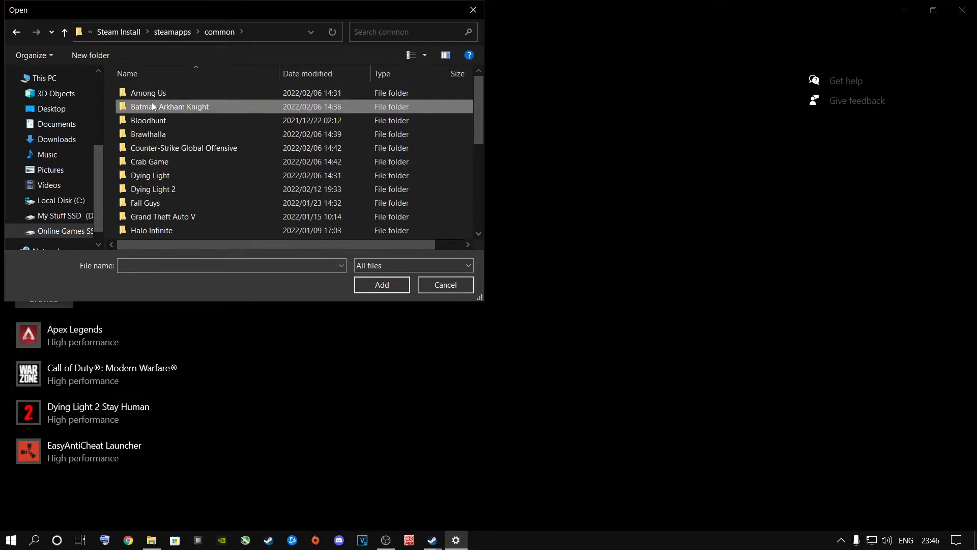
pyautogui.press('r')
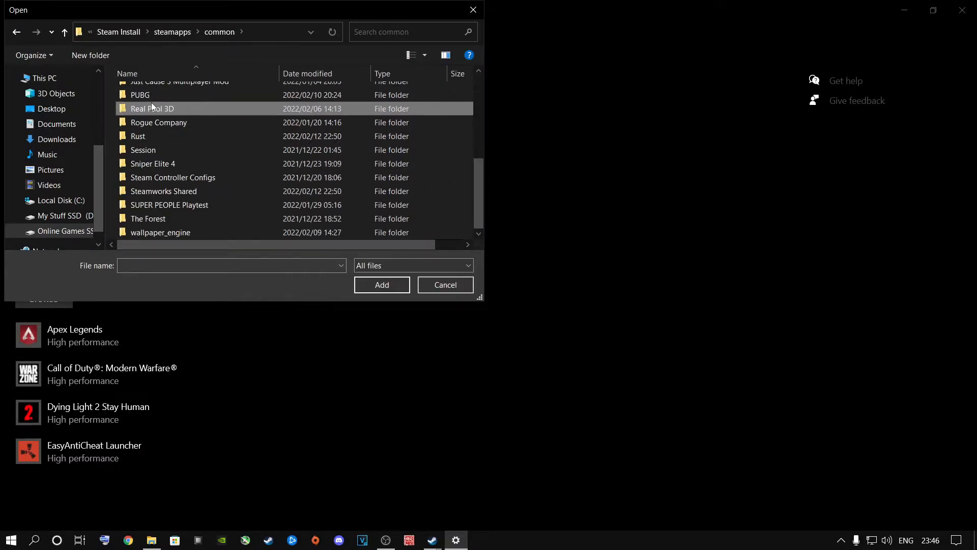
pyautogui.doubleClick(142, 136)
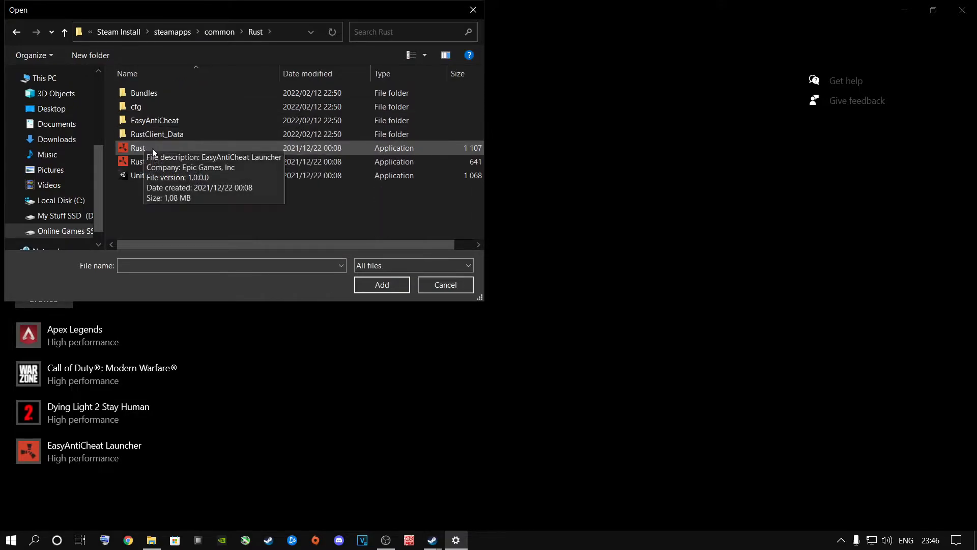
pyautogui.click(141, 148)
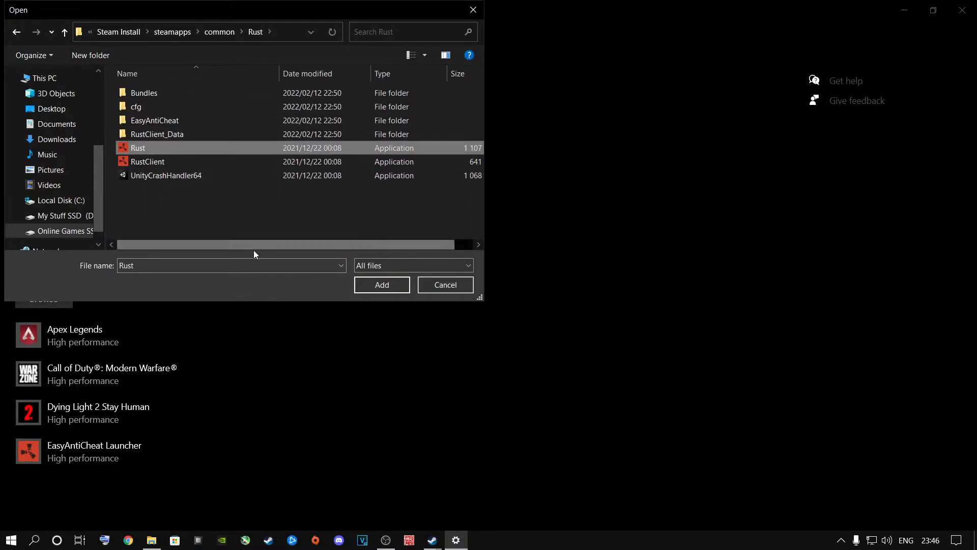
pyautogui.moveTo(260, 246); pyautogui.dragTo(225, 246)
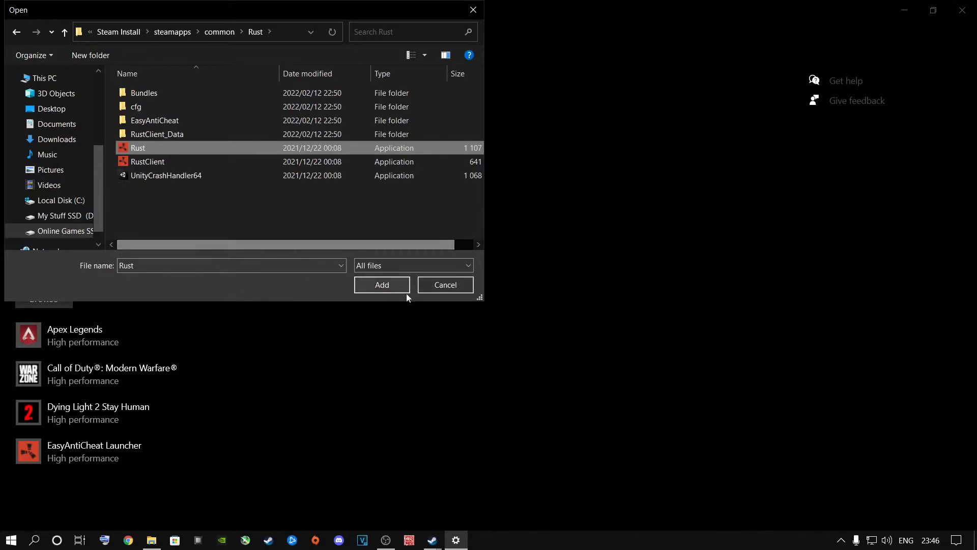
pyautogui.click(472, 9)
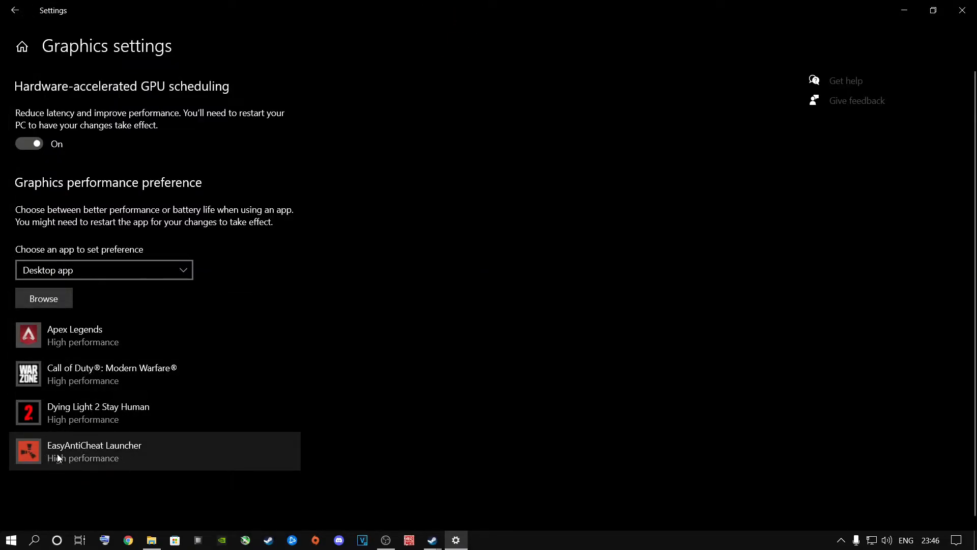
# Save the graphics preference of EasyAntiCheat Launcher (Rust.exe) as High performance
pyautogui.click(74, 456)
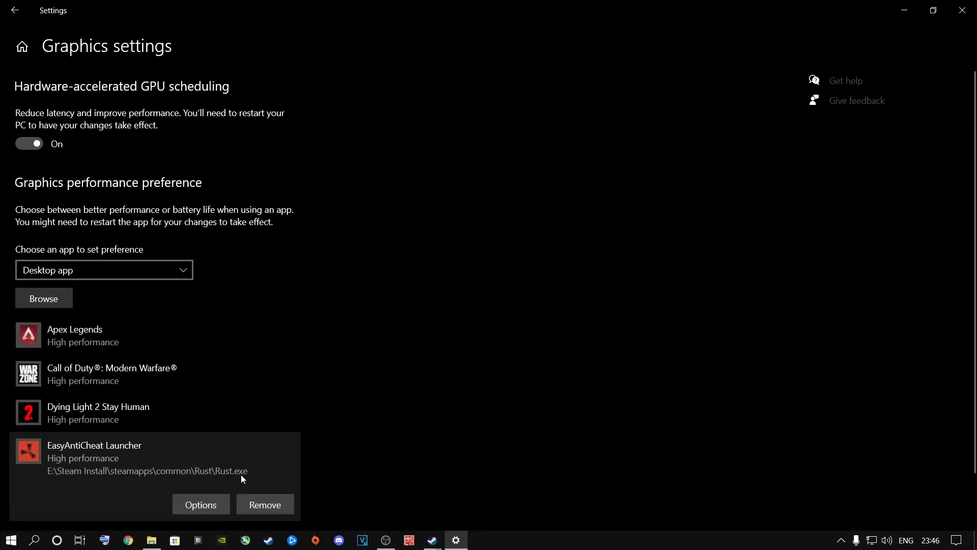
pyautogui.click(197, 506)
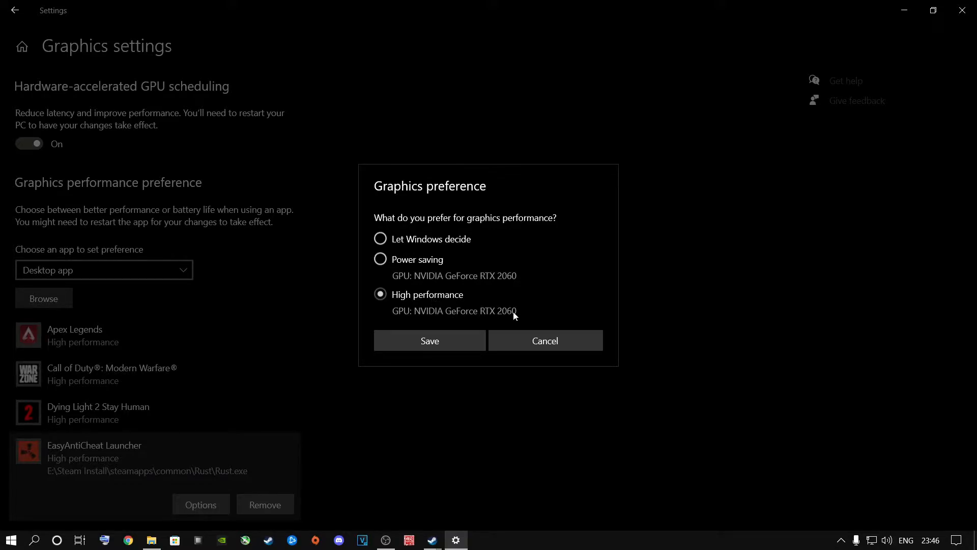
pyautogui.click(436, 342)
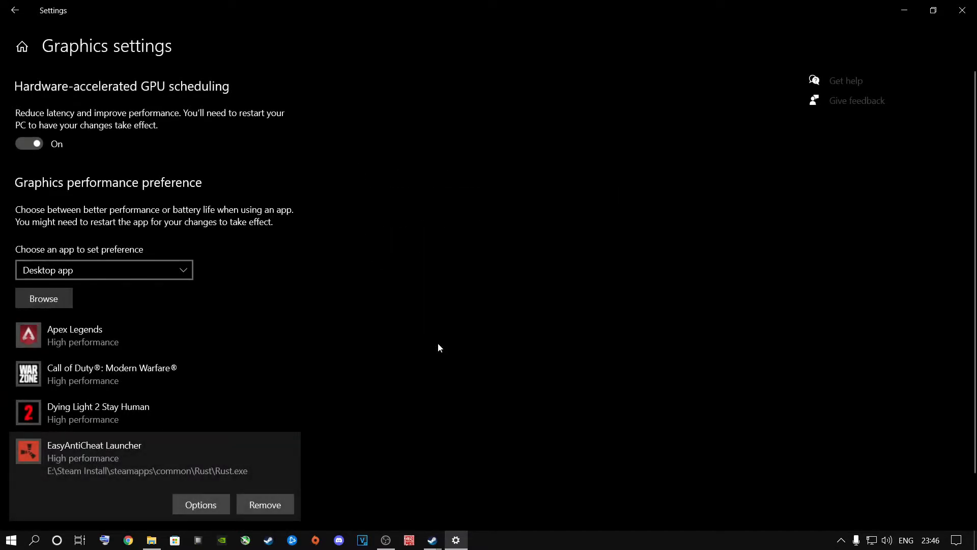
# Close the Settings window, search Windows for "edit power plan", open it and go up to the Power Options overview
pyautogui.click(962, 11)
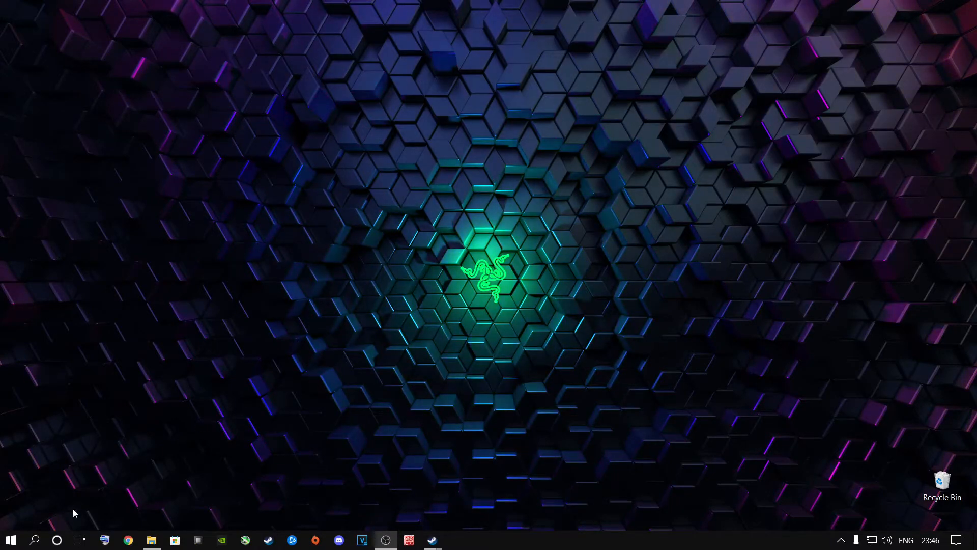
pyautogui.click(34, 540)
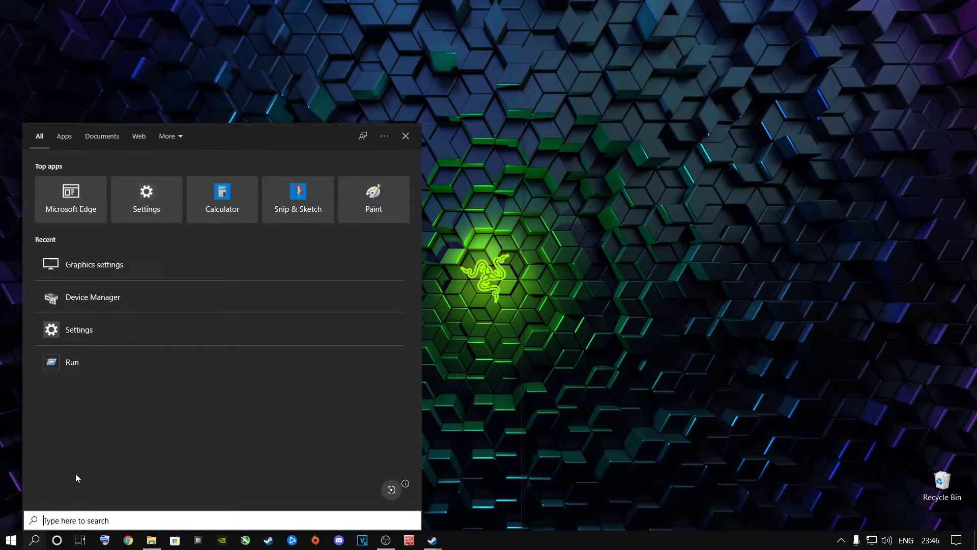
pyautogui.write('edit power plan')
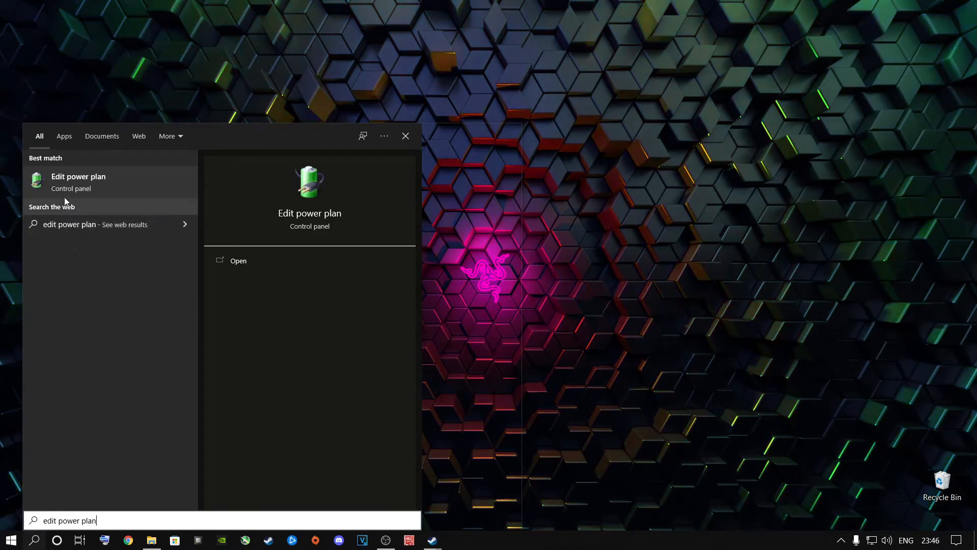
pyautogui.click(80, 179)
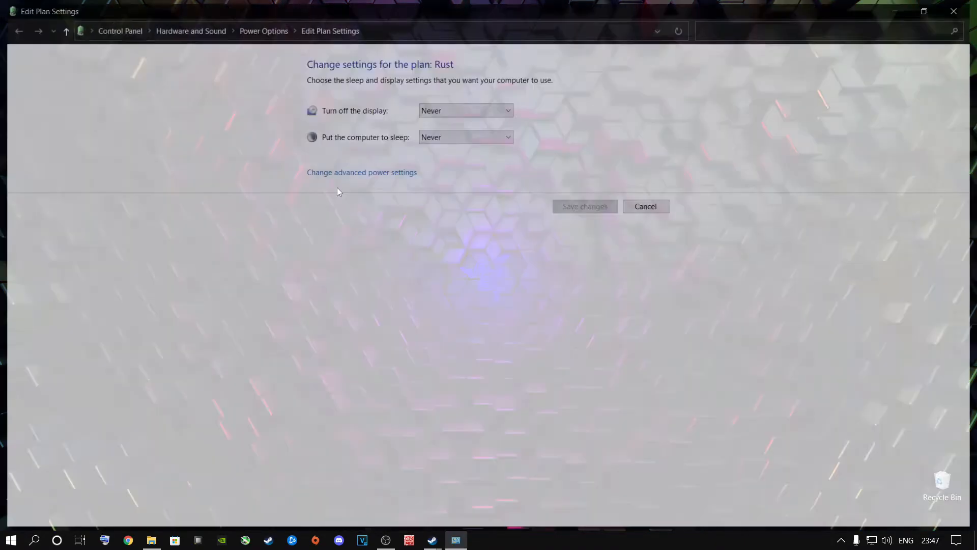
pyautogui.click(256, 28)
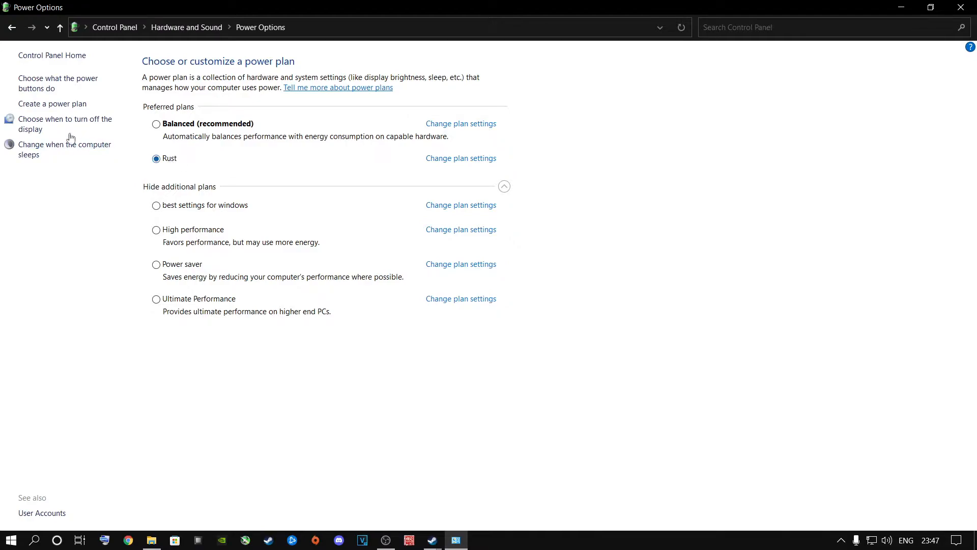
# Start a new power plan based on High performance and name it "Rust 1"
pyautogui.click(44, 105)
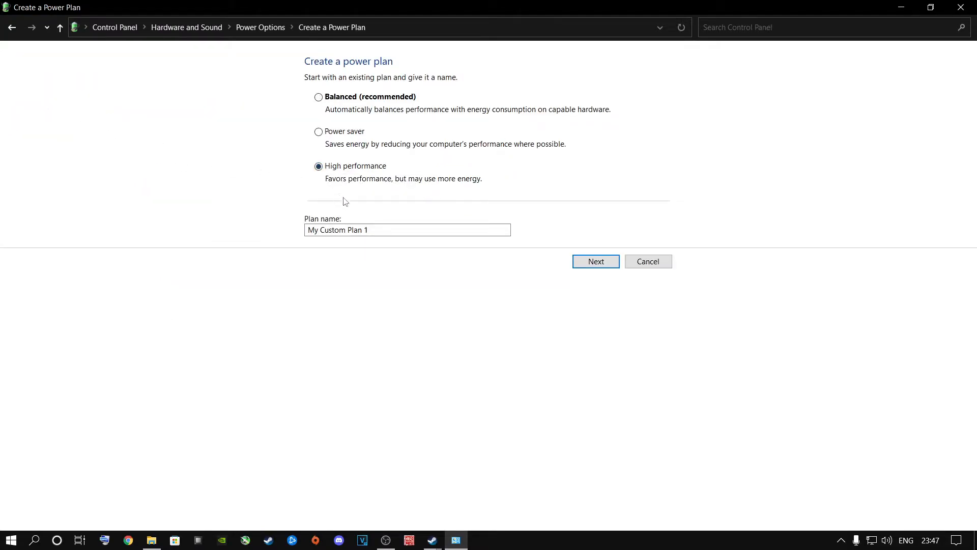
pyautogui.moveTo(308, 230)
pyautogui.mouseDown()
pyautogui.moveTo(332, 229)
pyautogui.moveTo(315, 230)
pyautogui.mouseUp()
pyautogui.click(371, 232)
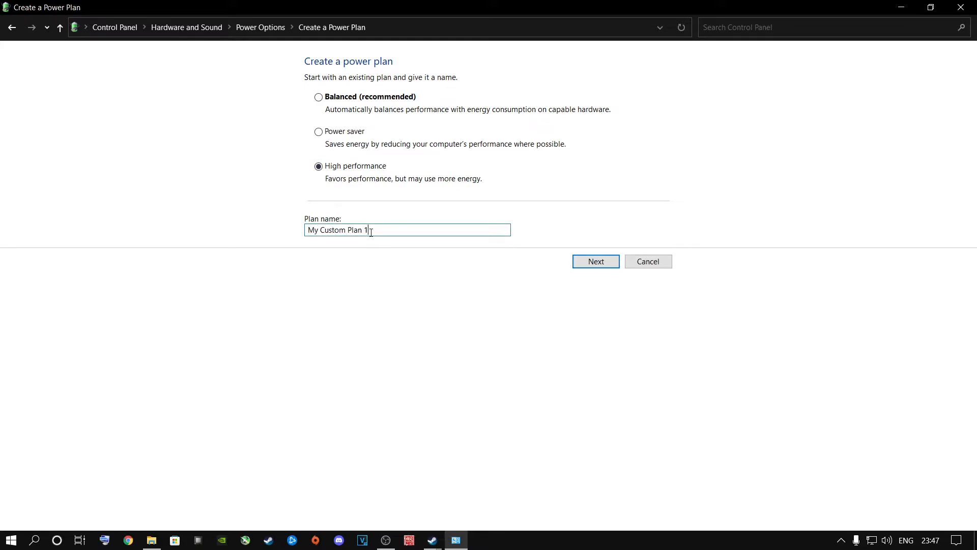
pyautogui.press('BackSpace')
pyautogui.press('BackSpace')
pyautogui.press('BackSpace')
pyautogui.press('BackSpace')
pyautogui.press('BackSpace')
pyautogui.press('BackSpace')
pyautogui.press('BackSpace')
pyautogui.press('BackSpace')
pyautogui.press('BackSpace')
pyautogui.press('BackSpace')
pyautogui.press('BackSpace')
pyautogui.press('BackSpace')
pyautogui.press('BackSpace')
pyautogui.click(588, 266)
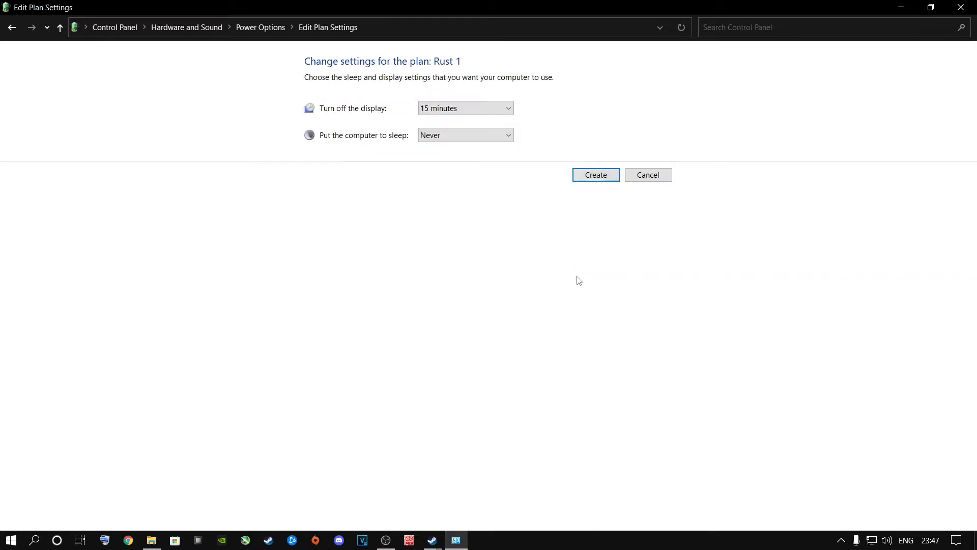
# Set the Rust 1 plan to never turn off the display, and create the plan
pyautogui.click(449, 113)
pyautogui.click(430, 275)
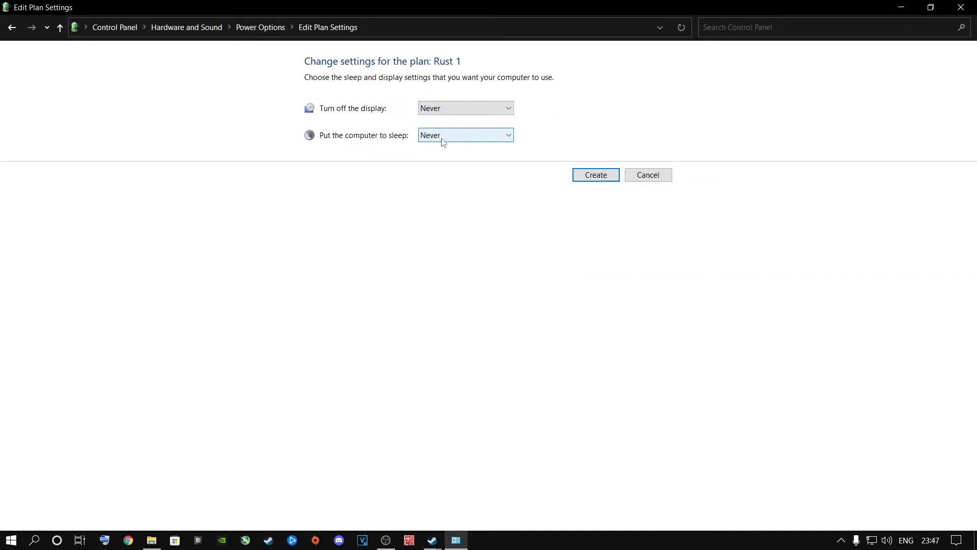
pyautogui.click(597, 175)
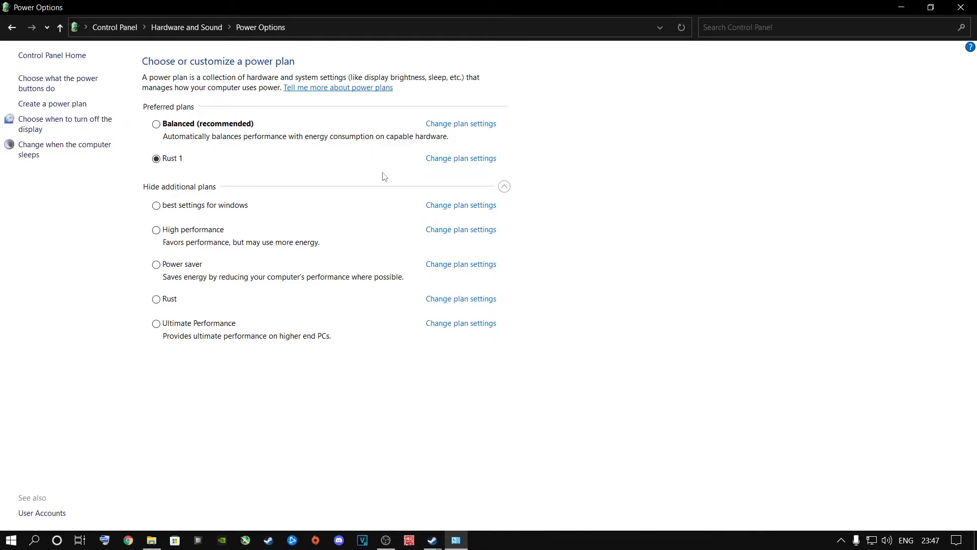
# In the advanced power settings of the Rust 1 plan, set the hard disk turn-off time to 0 minutes and apply it
pyautogui.click(447, 160)
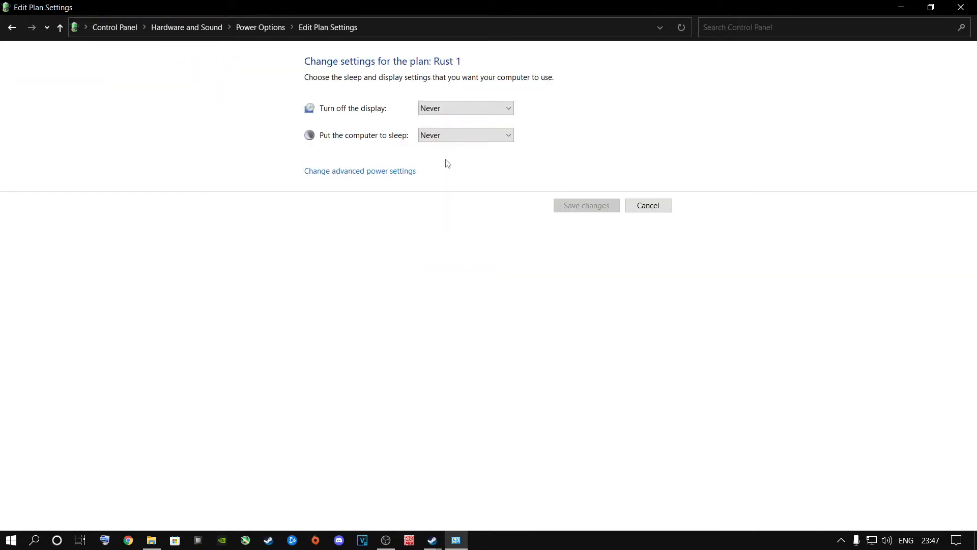
pyautogui.click(341, 176)
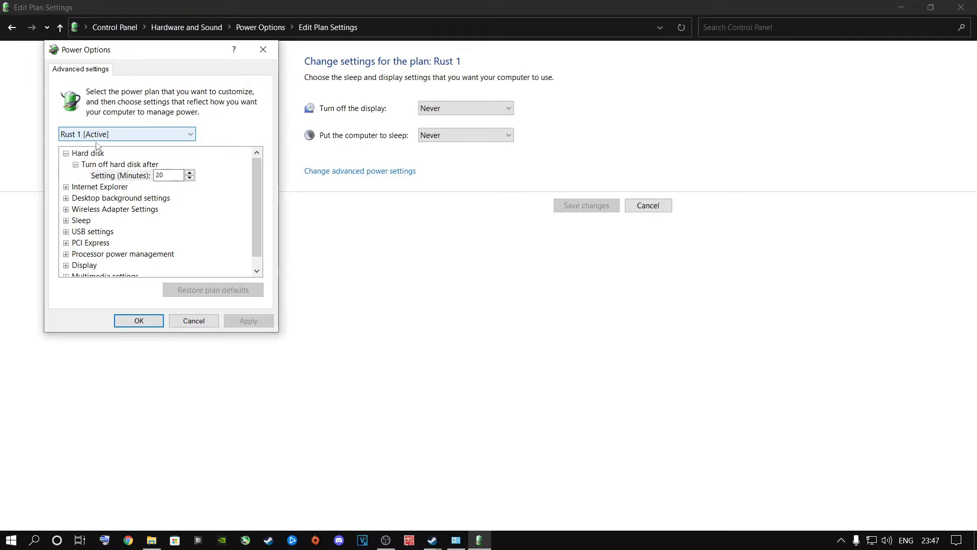
pyautogui.click(76, 153)
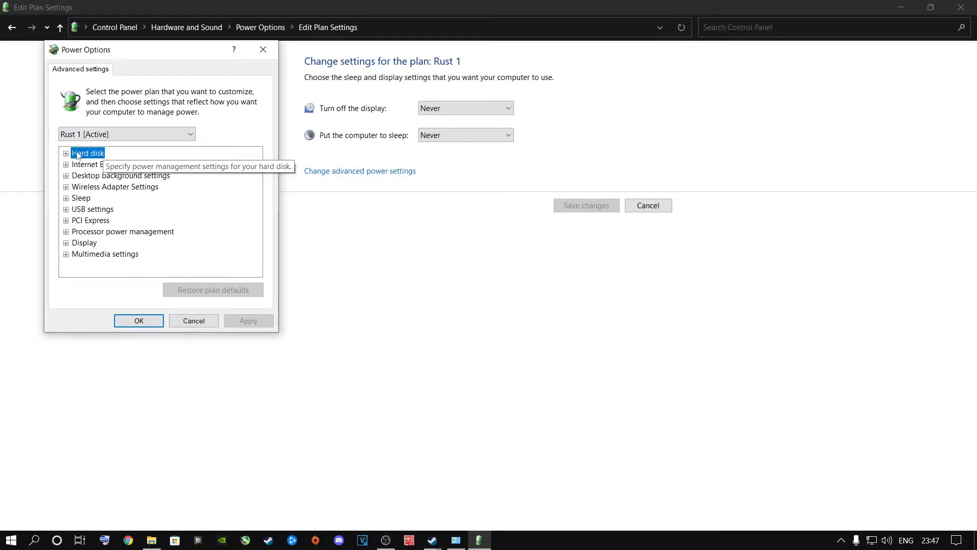
pyautogui.click(141, 175)
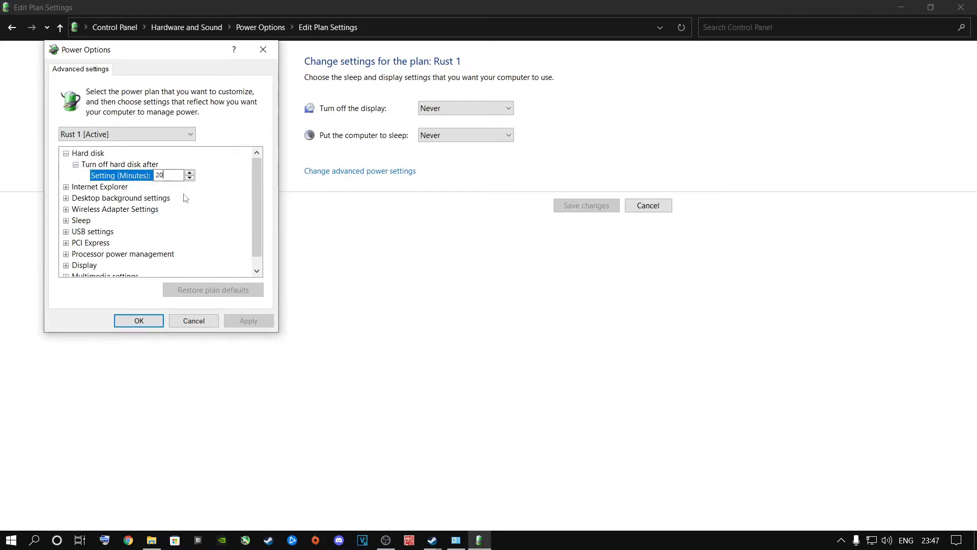
pyautogui.press('BackSpace')
pyautogui.press('BackSpace')
pyautogui.write('0')
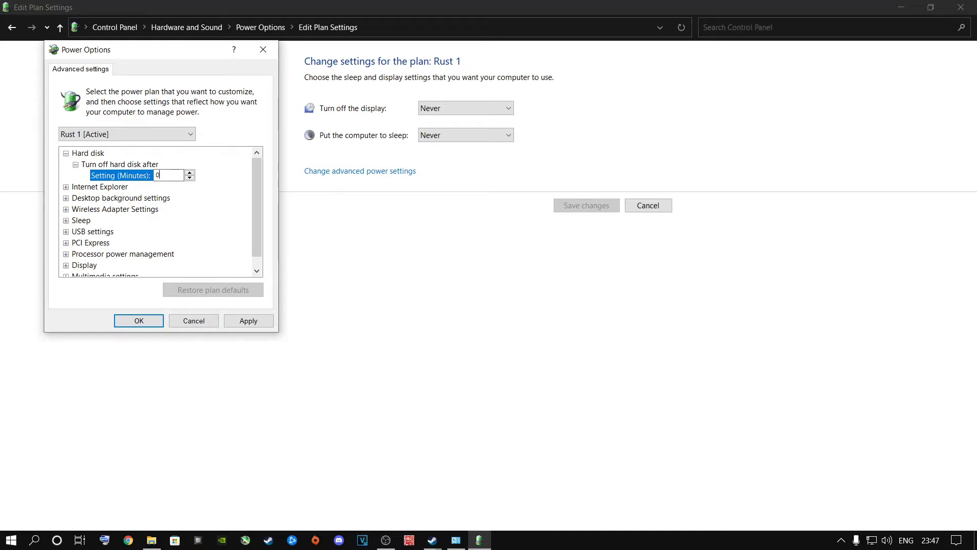
pyautogui.click(249, 321)
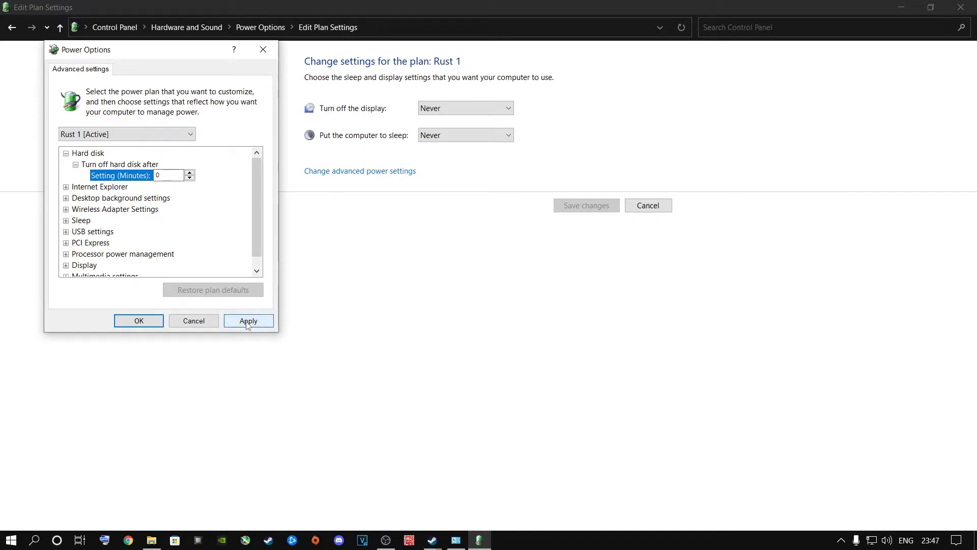
pyautogui.click(107, 187)
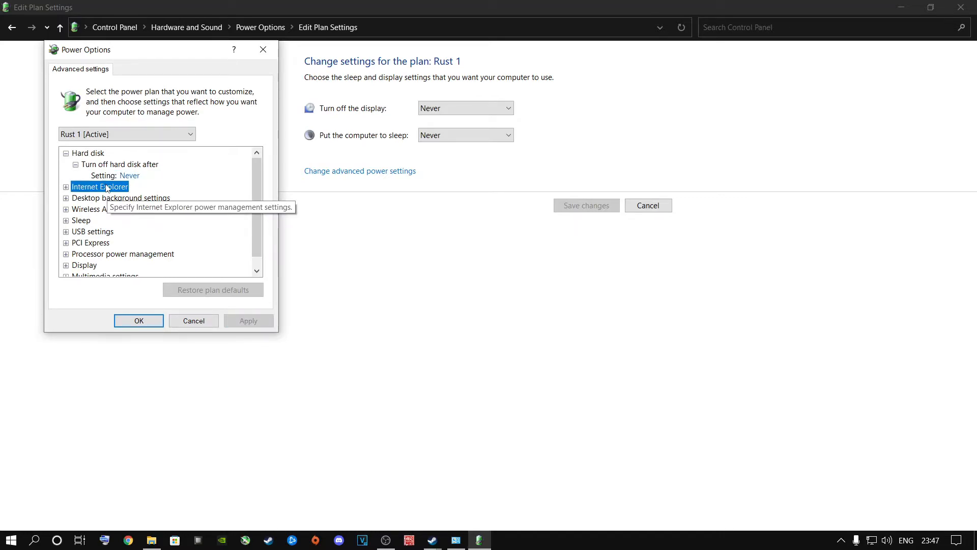
pyautogui.click(133, 178)
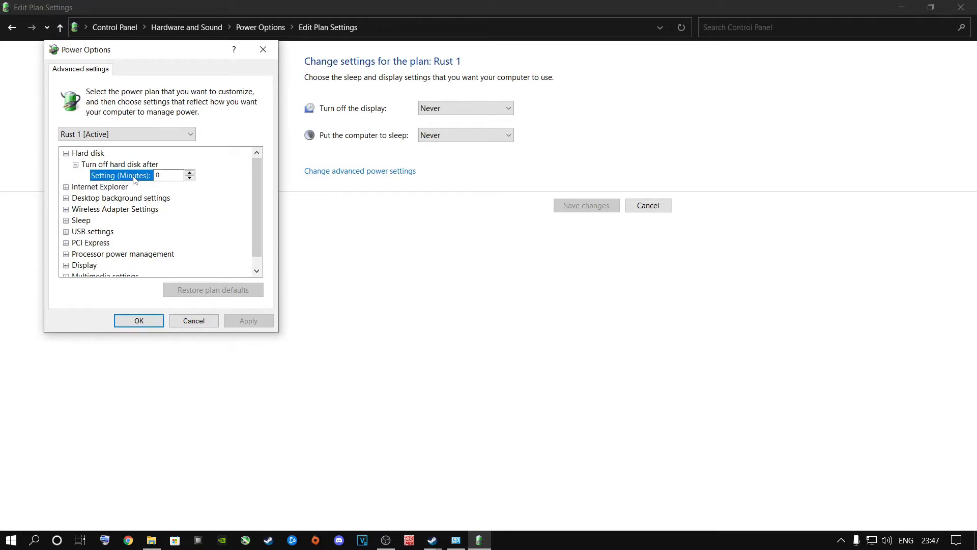
pyautogui.press('Down')
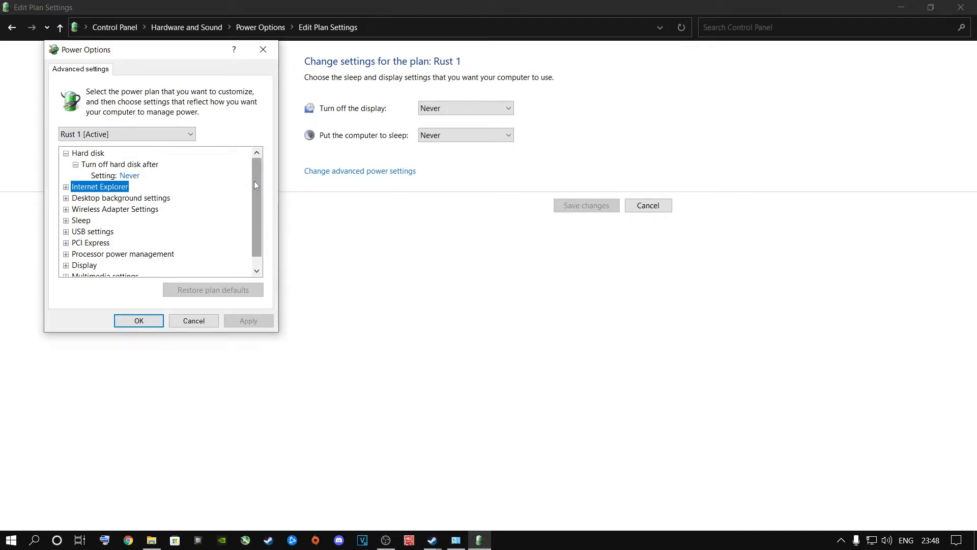
# Set the minimum processor state to 100% under Processor power management, confirm the settings and close the plan window
pyautogui.scroll(-1, 253, 181)
pyautogui.click(65, 243)
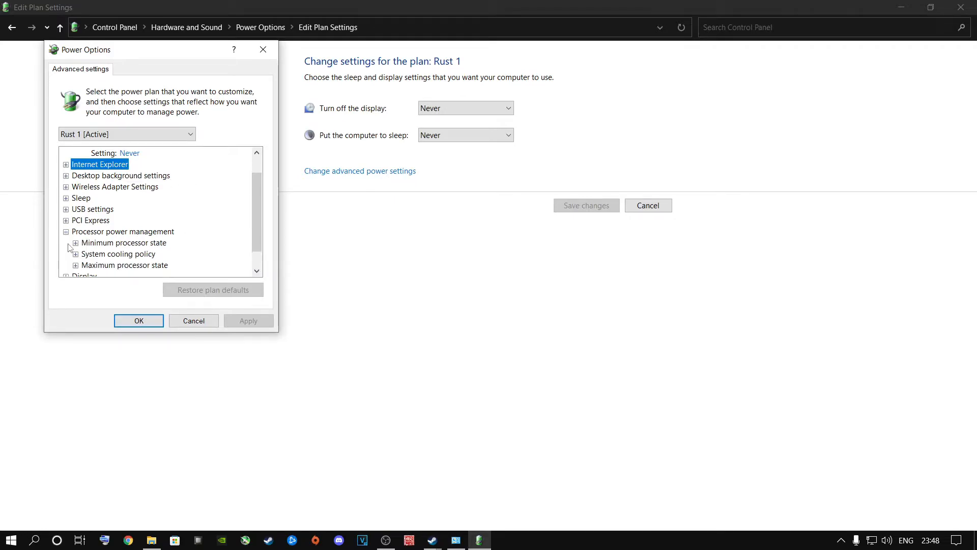
pyautogui.doubleClick(135, 244)
pyautogui.scroll(-1, 128, 229)
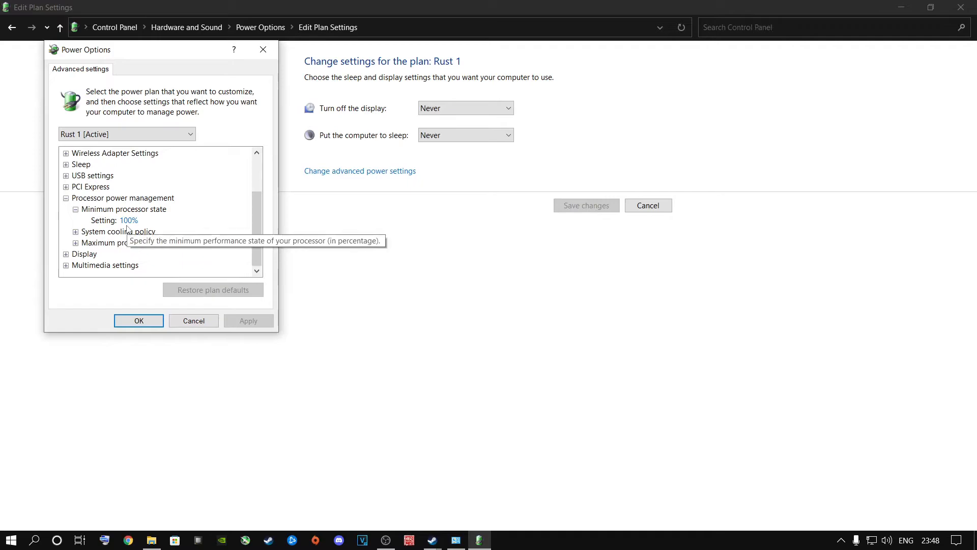
pyautogui.click(129, 220)
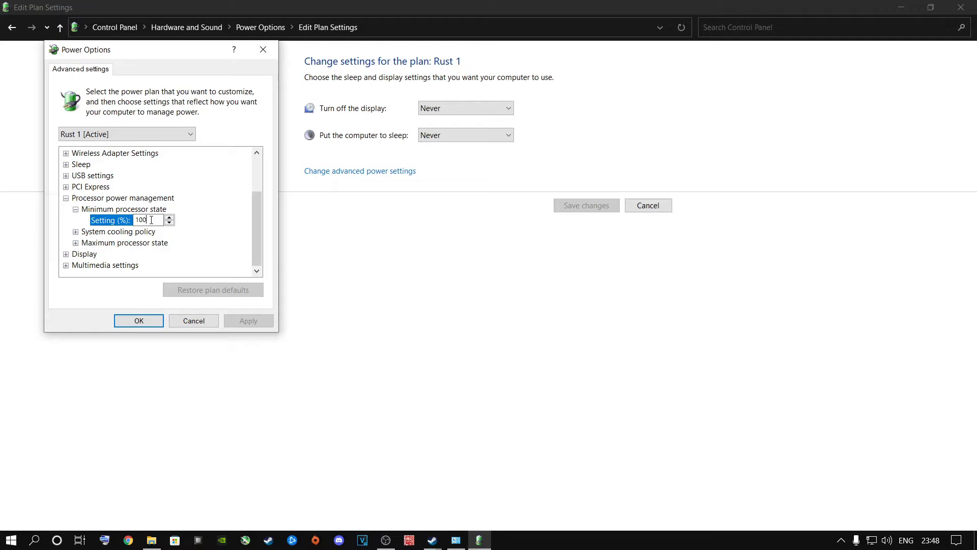
pyautogui.press('BackSpace')
pyautogui.press('BackSpace')
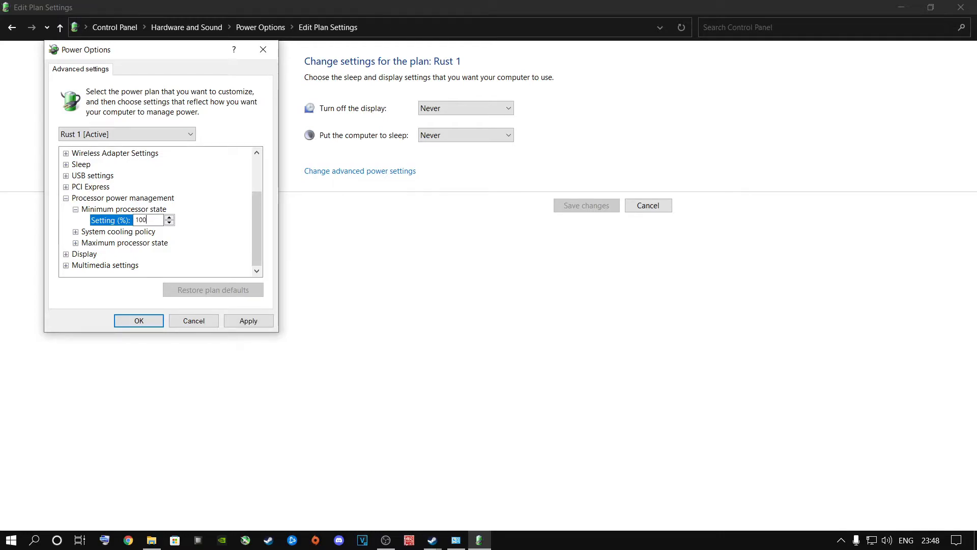
pyautogui.press('Return')
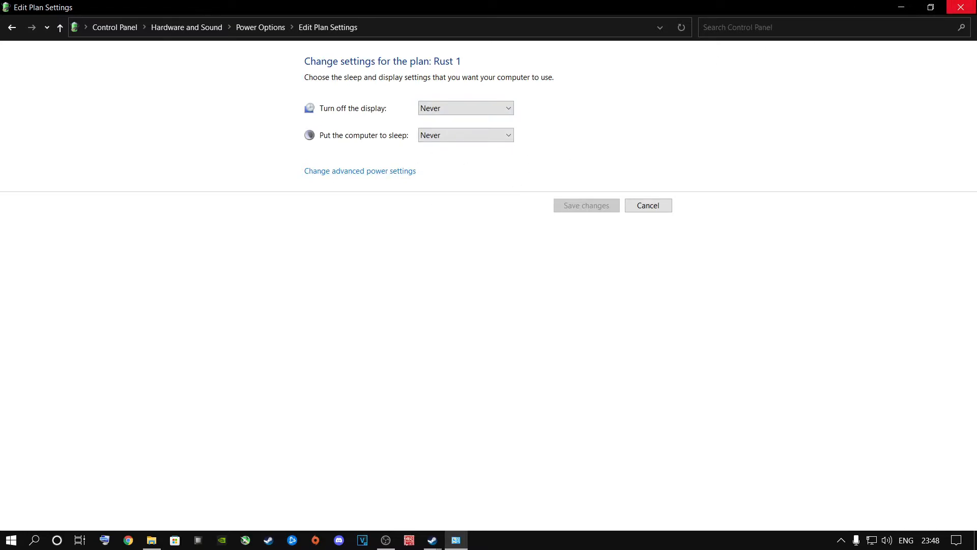
pyautogui.click(961, 7)
# Open NVIDIA Control Panel from the desktop and go to Adjust image settings with preview
pyautogui.rightClick(457, 286)
pyautogui.click(353, 279)
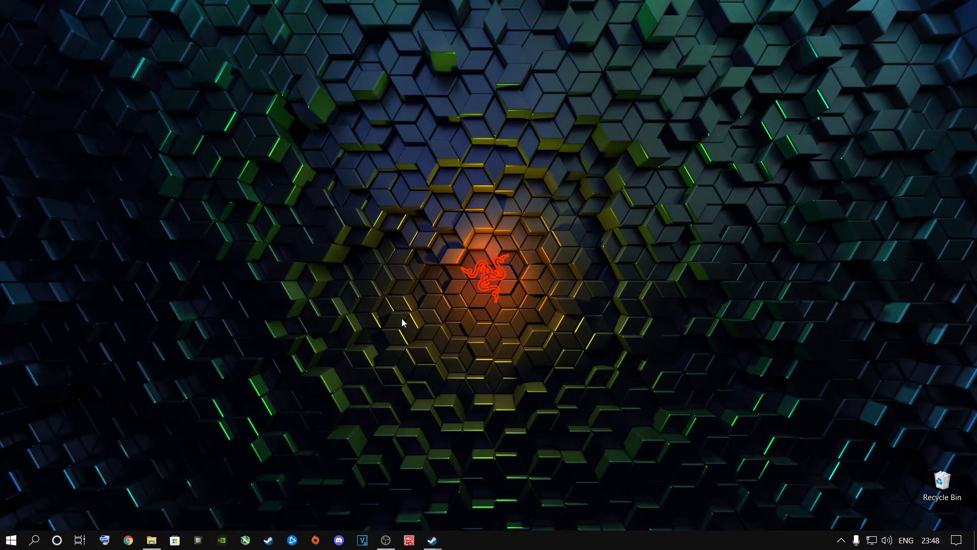
pyautogui.rightClick(414, 295)
pyautogui.click(437, 399)
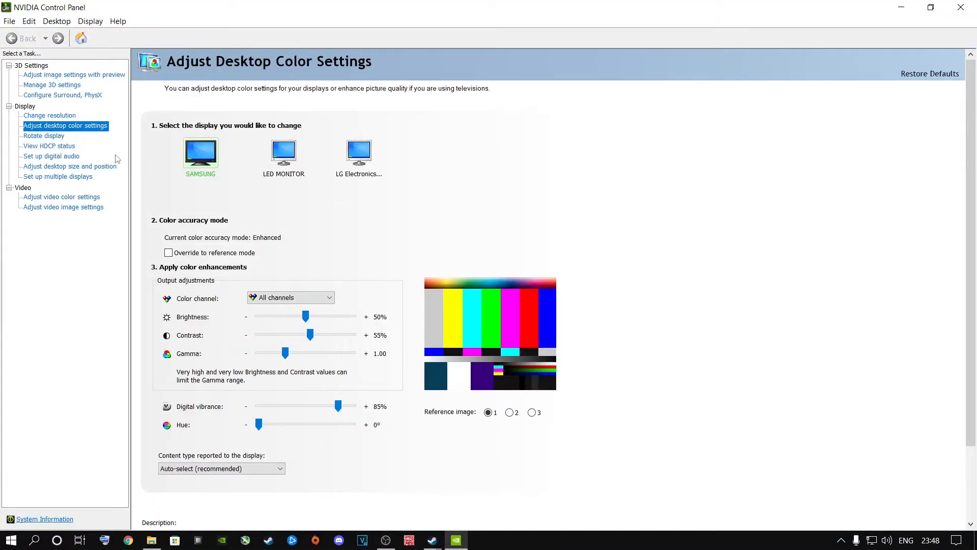
pyautogui.click(48, 76)
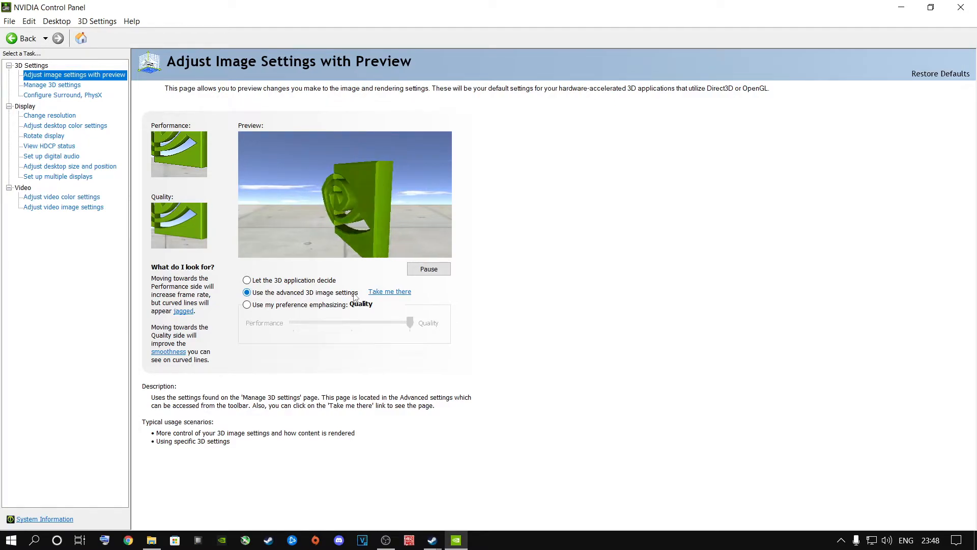
# Try the image preference emphasizing Performance in place of the advanced 3D image settings
pyautogui.click(278, 308)
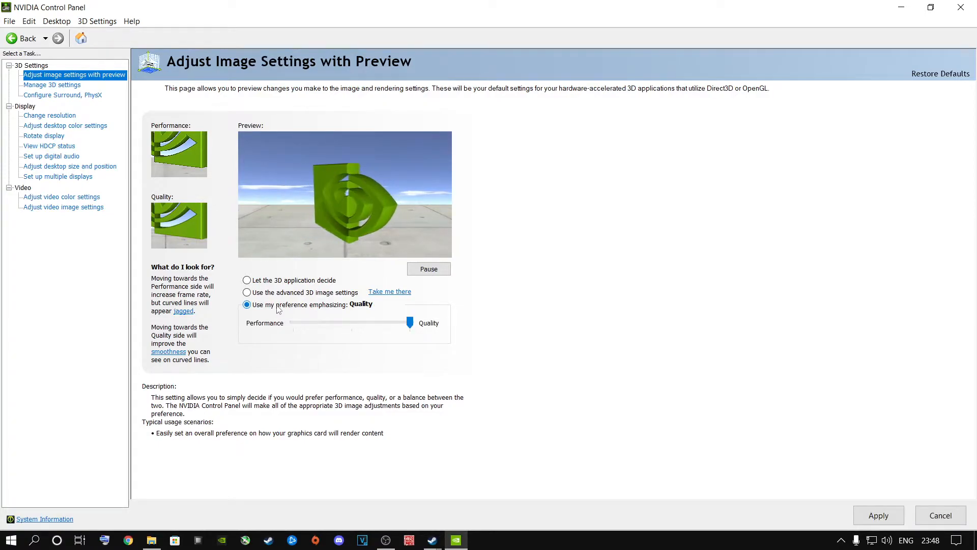
pyautogui.moveTo(410, 323); pyautogui.dragTo(317, 332)
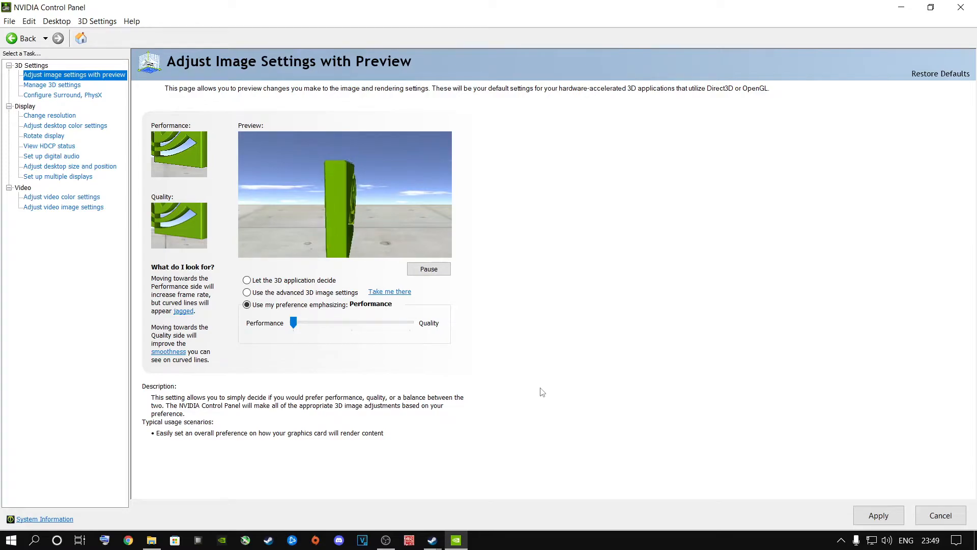
pyautogui.click(355, 324)
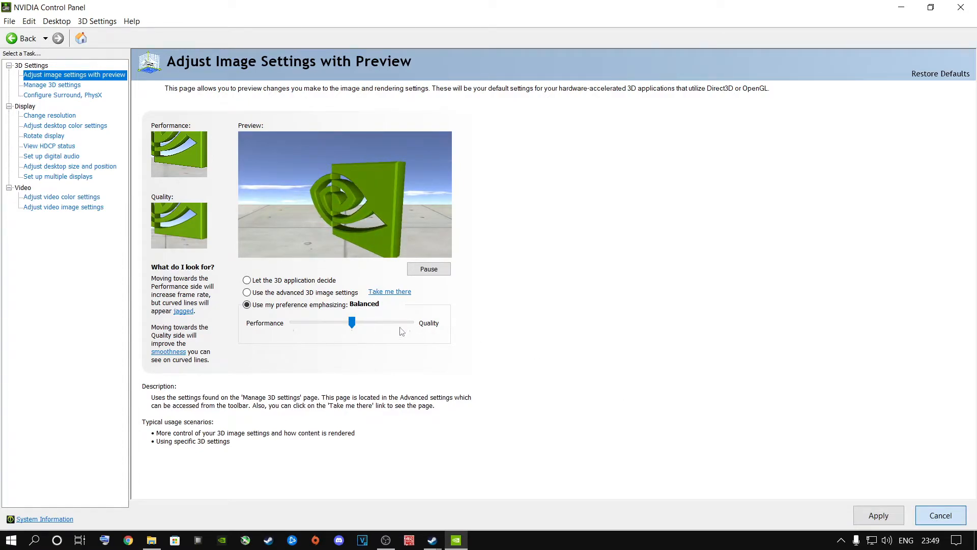
# Under Configure Surround, PhysX, set the PhysX processor to NVIDIA GeForce RTX 2060 and apply the change
pyautogui.click(49, 95)
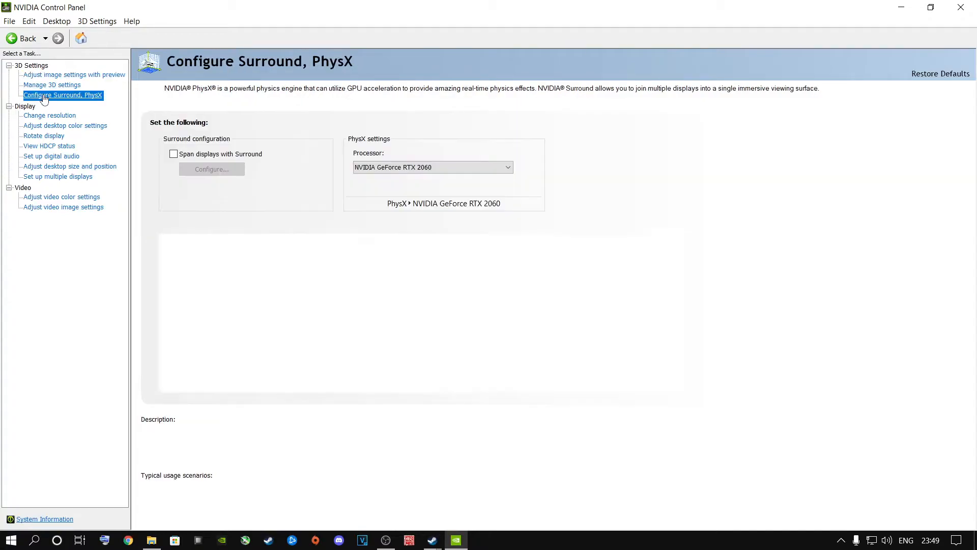
pyautogui.click(420, 170)
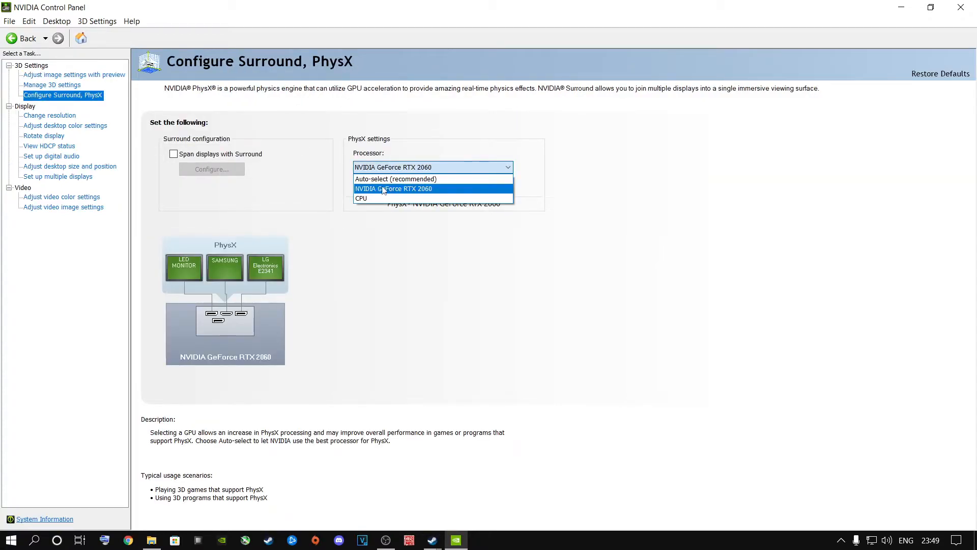
pyautogui.click(409, 179)
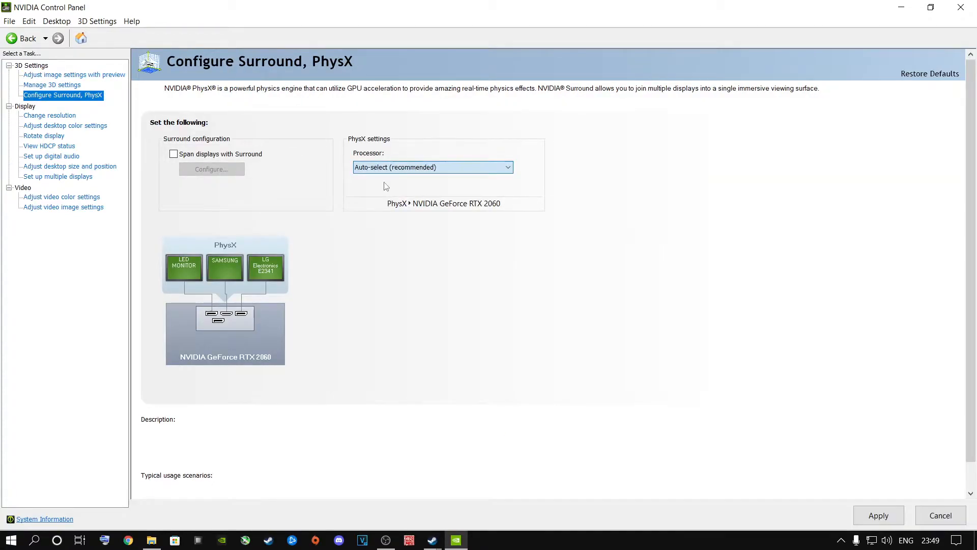
pyautogui.click(416, 168)
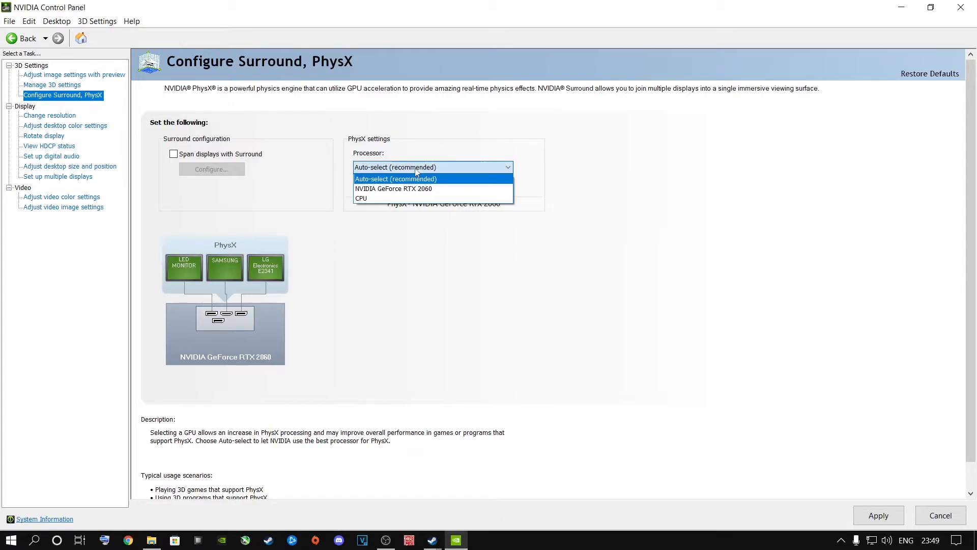
pyautogui.click(390, 191)
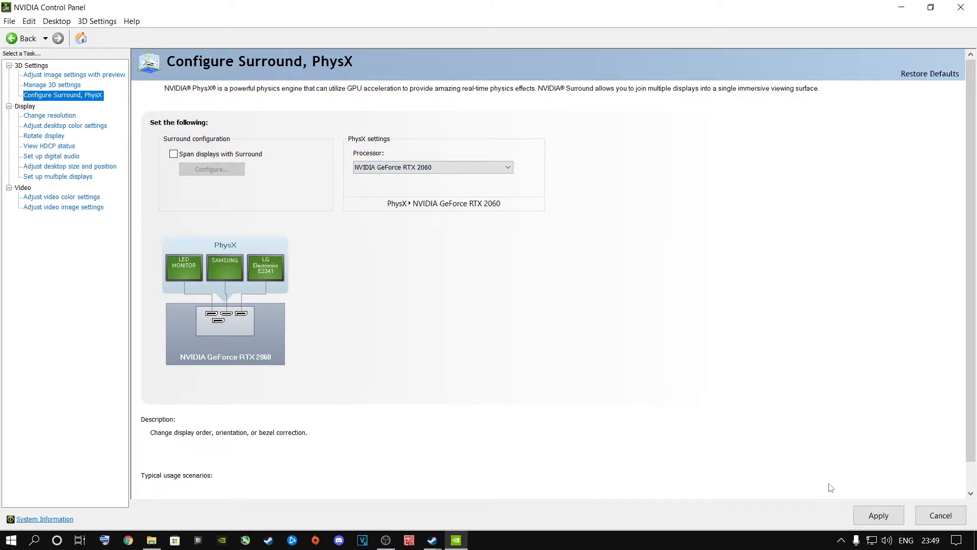
pyautogui.click(870, 518)
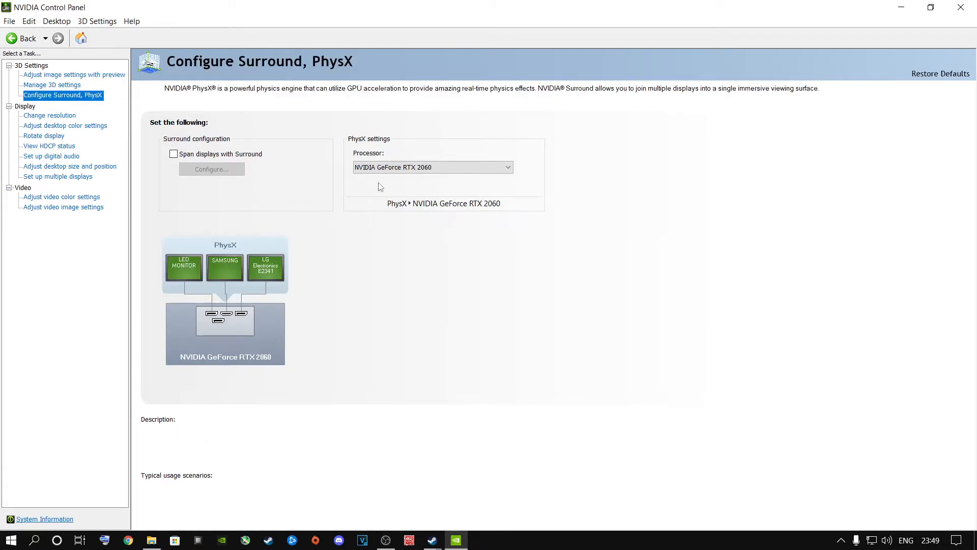
# Open the program-specific settings under Manage 3D settings and start browsing for a program to add
pyautogui.click(61, 86)
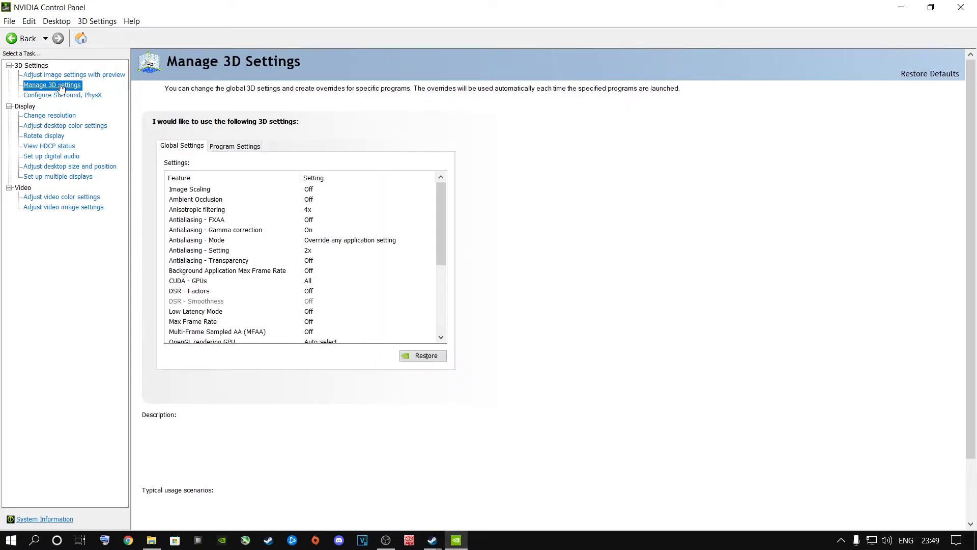
pyautogui.click(228, 151)
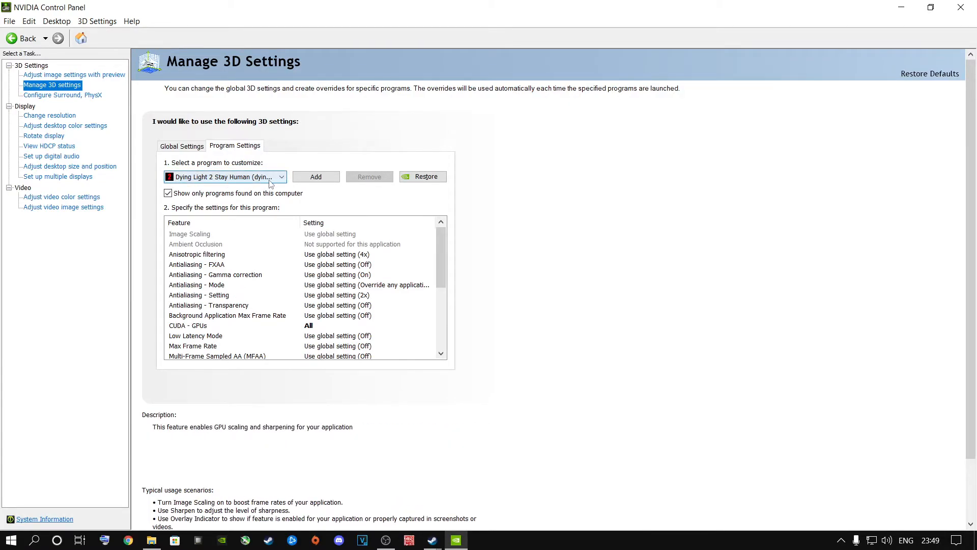
pyautogui.click(320, 180)
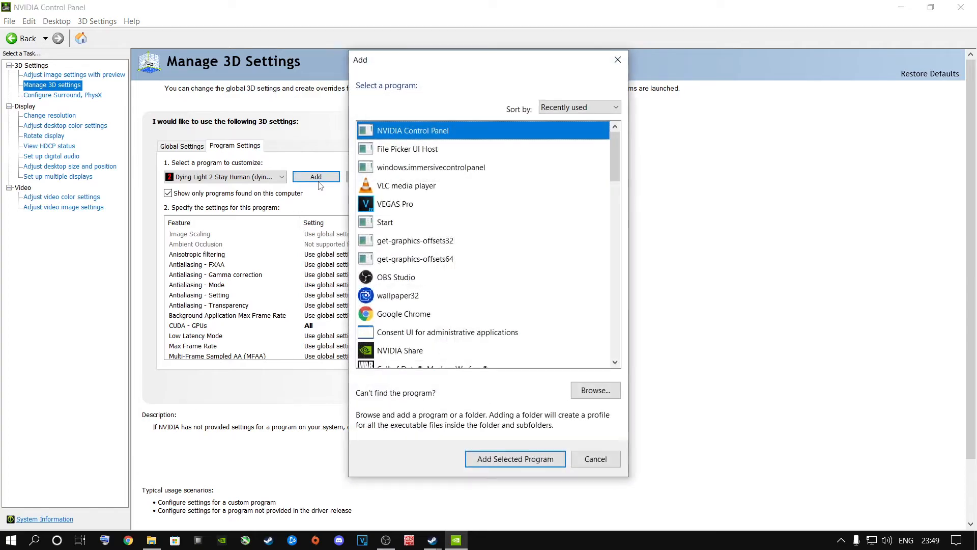
pyautogui.click(600, 390)
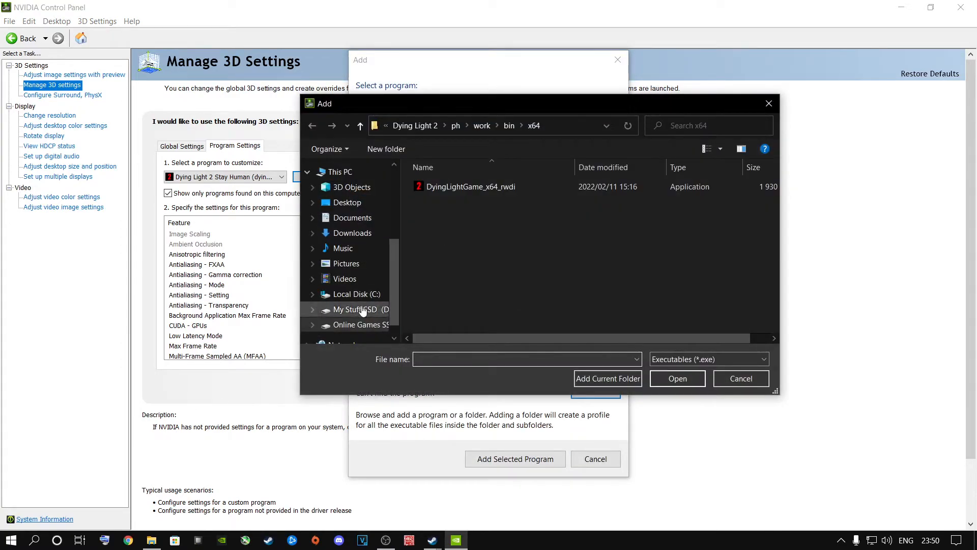
# Add the Rust application from Steam Install\steamapps\common\Rust on the Online Games SSD (E:) as a program to customize
pyautogui.click(356, 324)
pyautogui.doubleClick(442, 255)
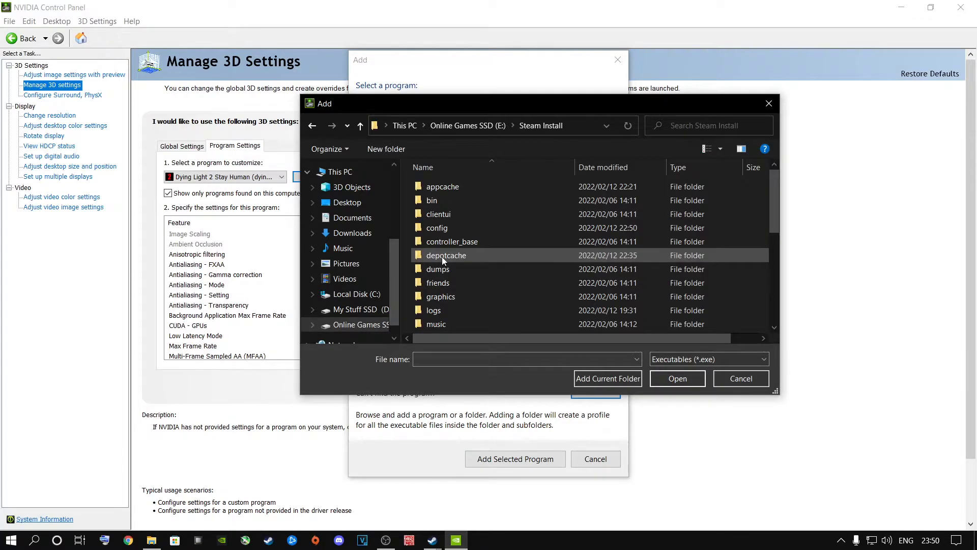
pyautogui.scroll(-1, 442, 258)
pyautogui.scroll(-2, 451, 303)
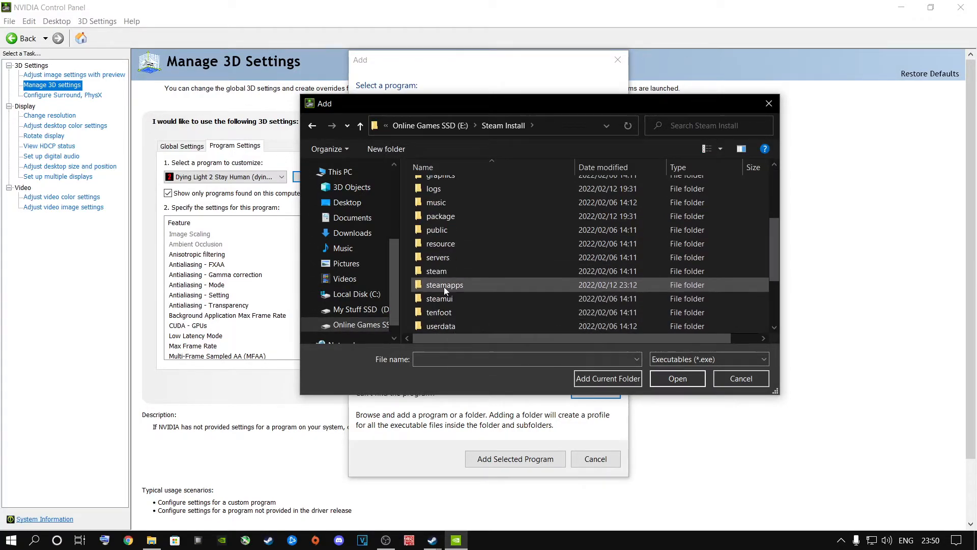
pyautogui.doubleClick(443, 285)
pyautogui.doubleClick(439, 187)
pyautogui.scroll(-1, 451, 245)
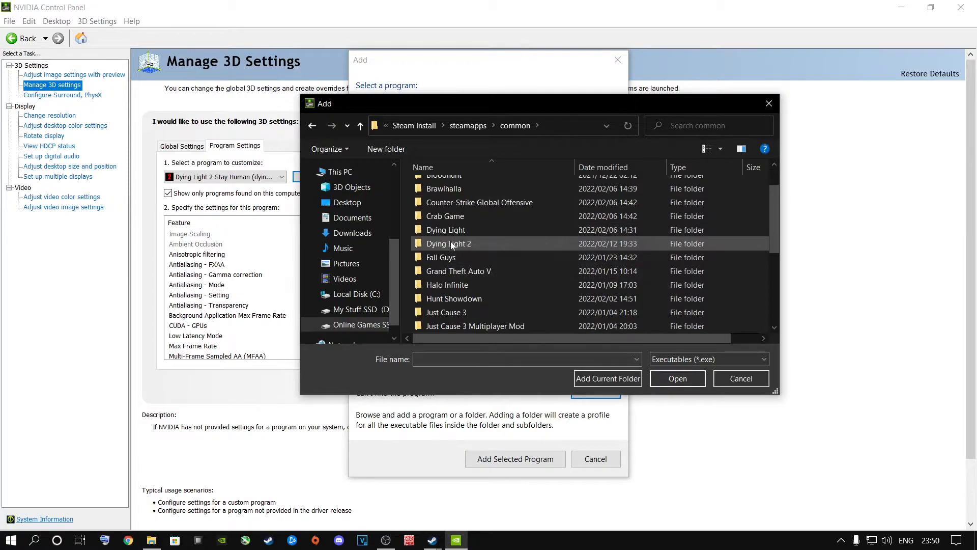
pyautogui.click(452, 245)
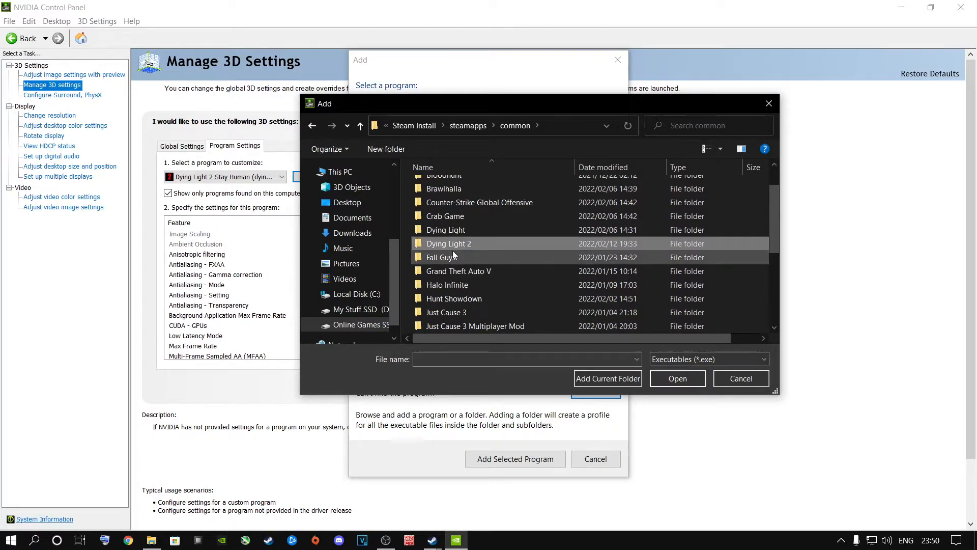
pyautogui.scroll(-5, 453, 253)
pyautogui.doubleClick(441, 227)
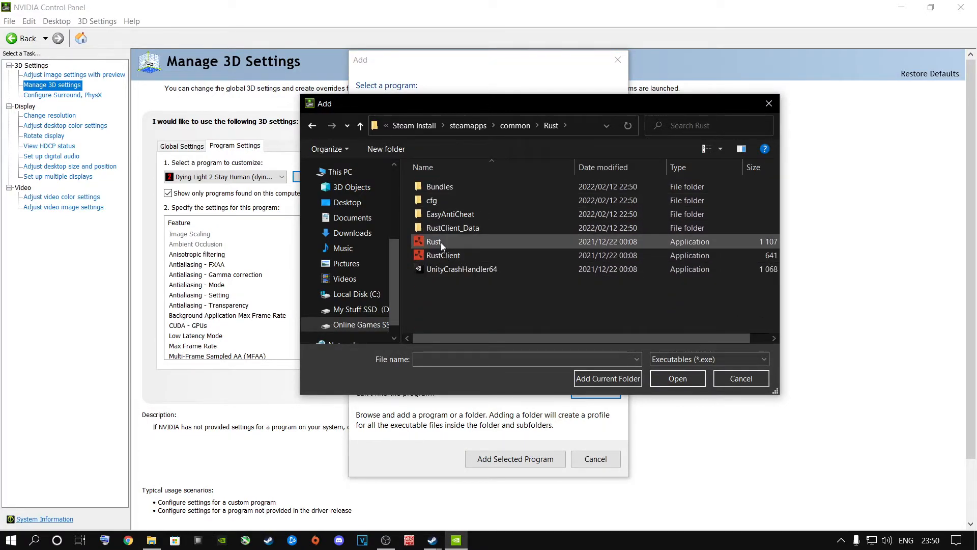
pyautogui.doubleClick(438, 240)
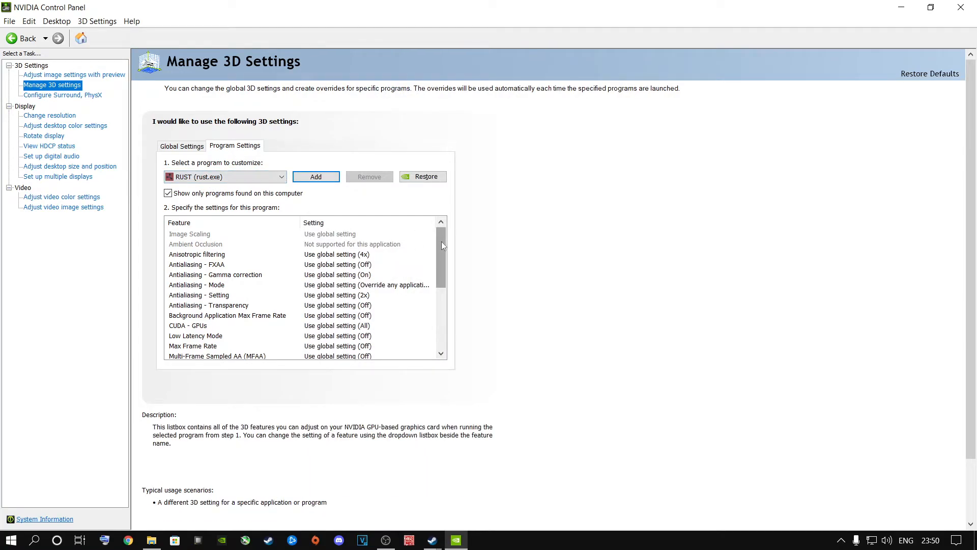
# For the Rust profile, set CUDA - GPUs to use the NVIDIA GeForce RTX 2060 instead of the global setting
pyautogui.moveTo(441, 241); pyautogui.dragTo(441, 248)
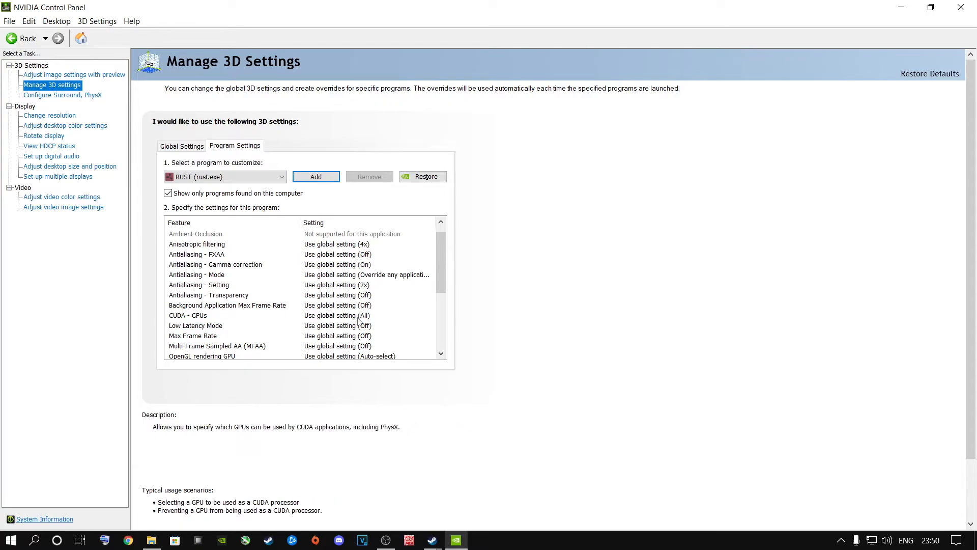
pyautogui.click(185, 315)
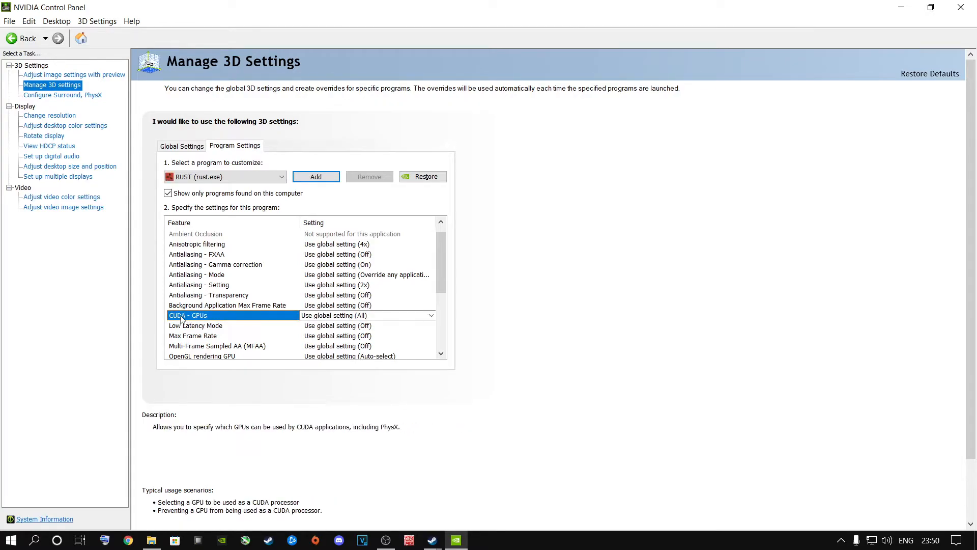
pyautogui.click(326, 315)
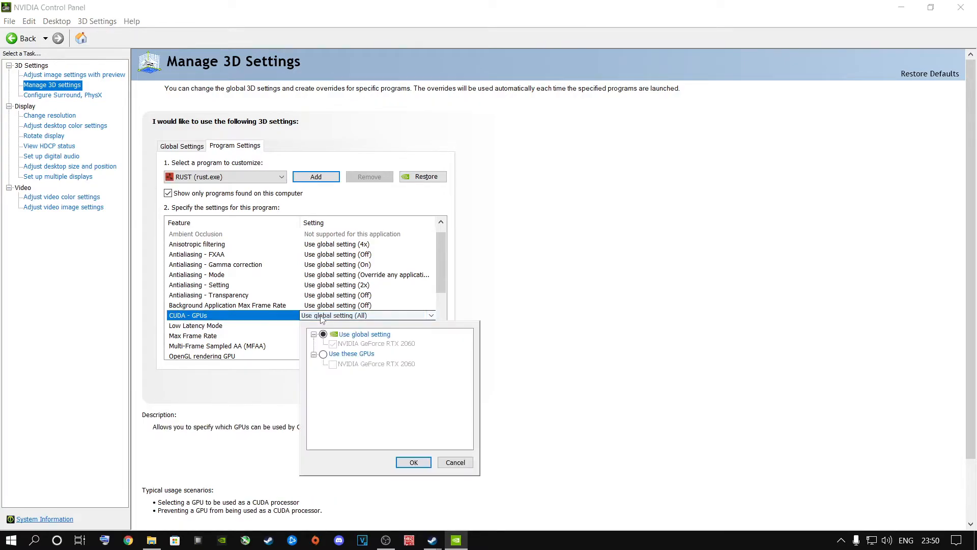
pyautogui.click(327, 355)
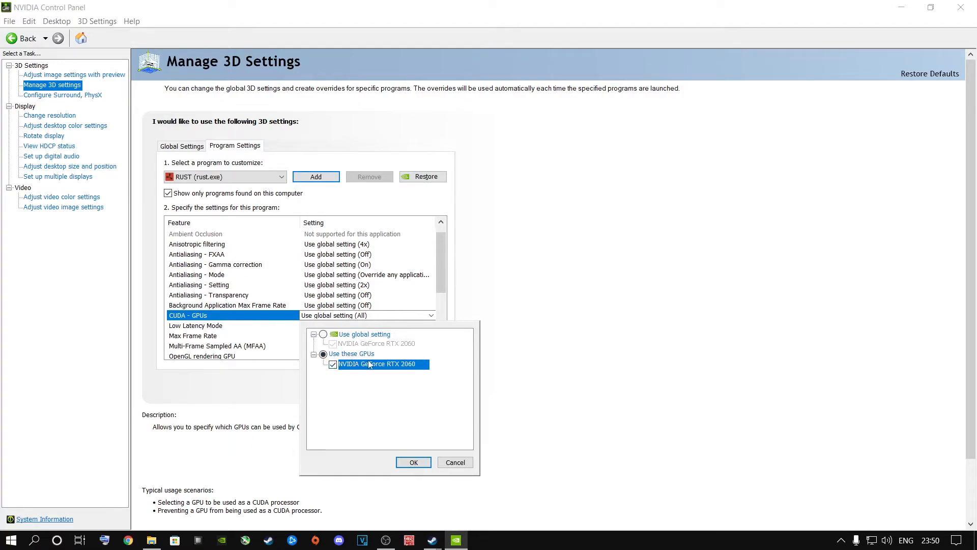
pyautogui.click(414, 463)
# Set the OpenGL rendering GPU to NVIDIA GeForce RTX 2060 for Rust
pyautogui.moveTo(439, 274); pyautogui.dragTo(438, 304)
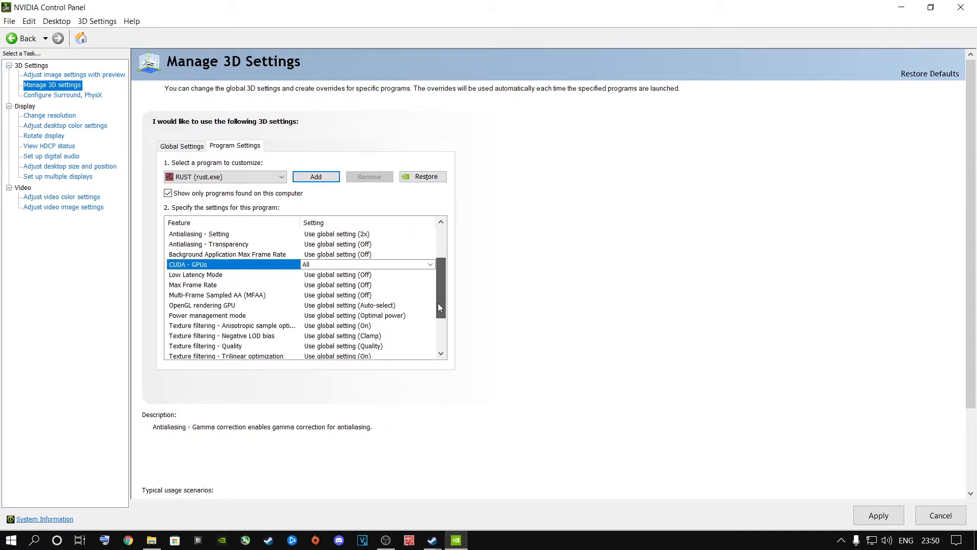
pyautogui.click(194, 308)
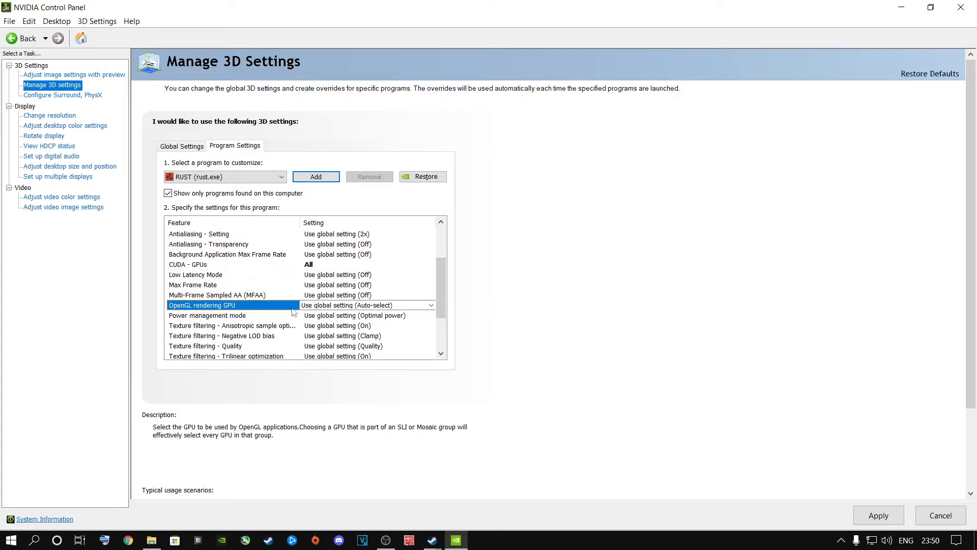
pyautogui.click(365, 307)
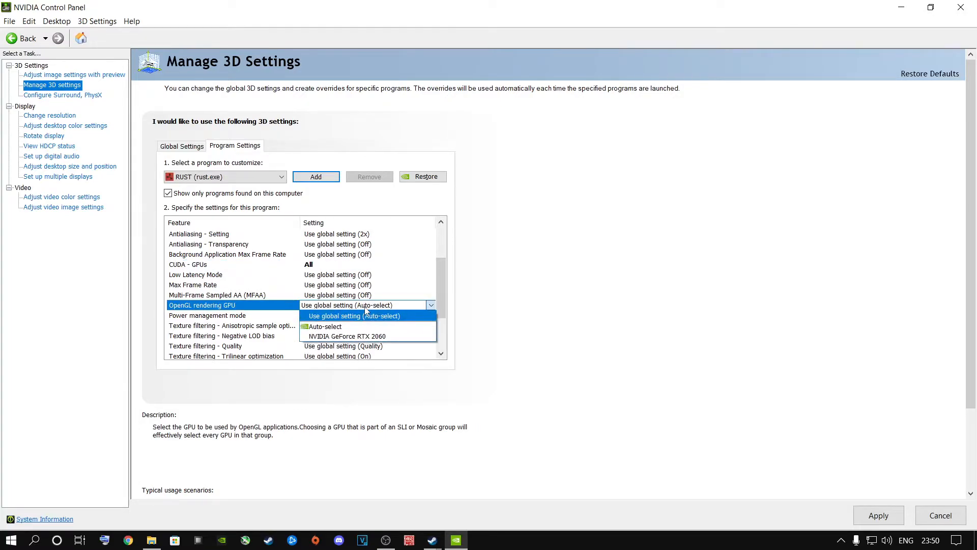
pyautogui.click(362, 334)
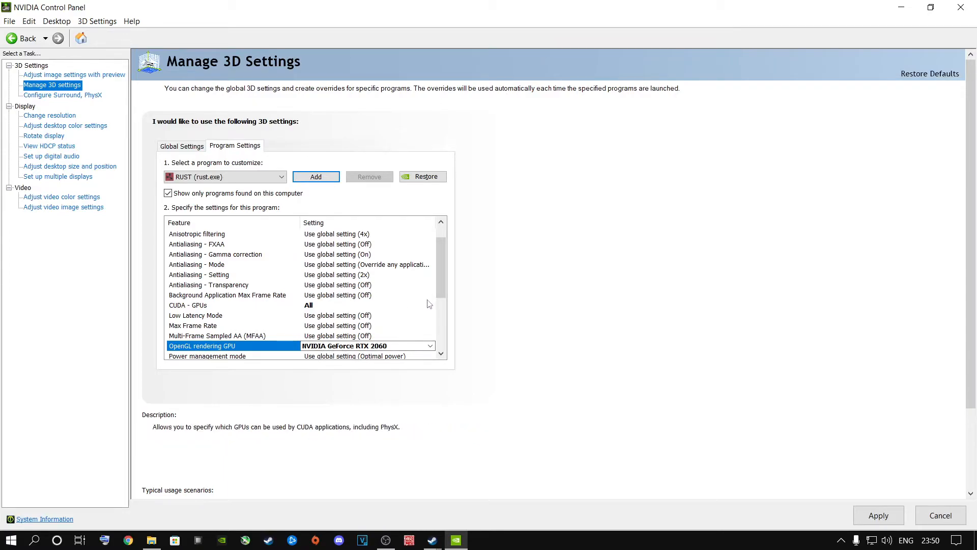
# Set the power management mode to Prefer maximum performance for Rust
pyautogui.moveTo(441, 282); pyautogui.dragTo(441, 330)
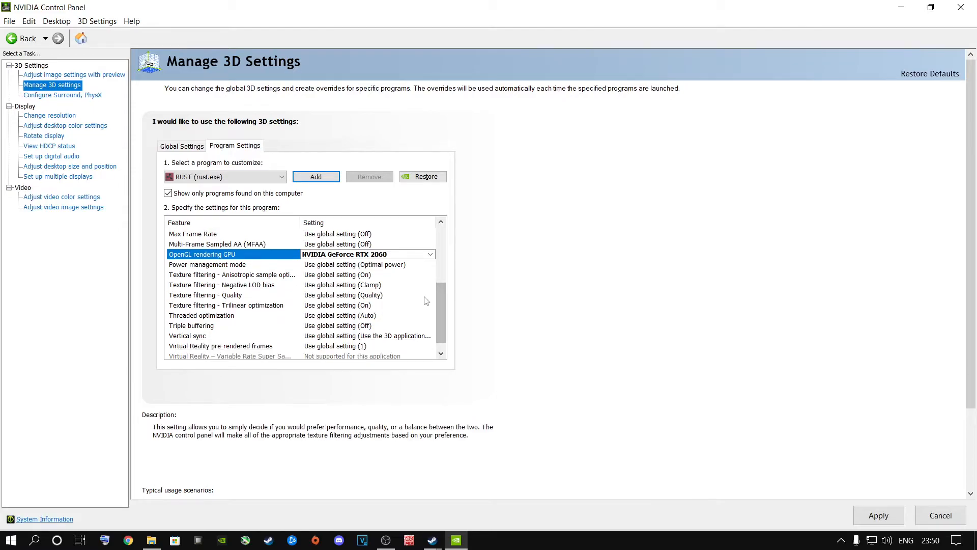
pyautogui.click(213, 266)
pyautogui.click(336, 265)
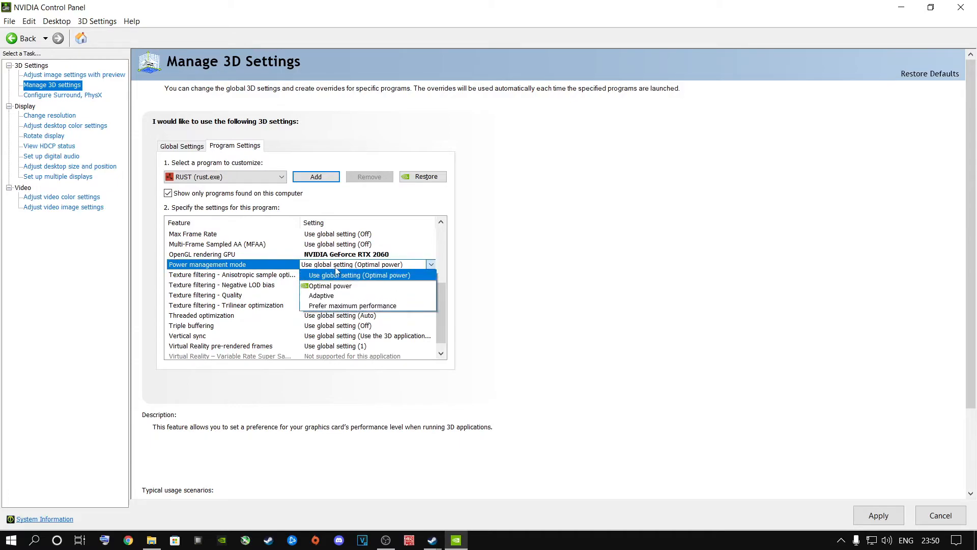
pyautogui.click(334, 306)
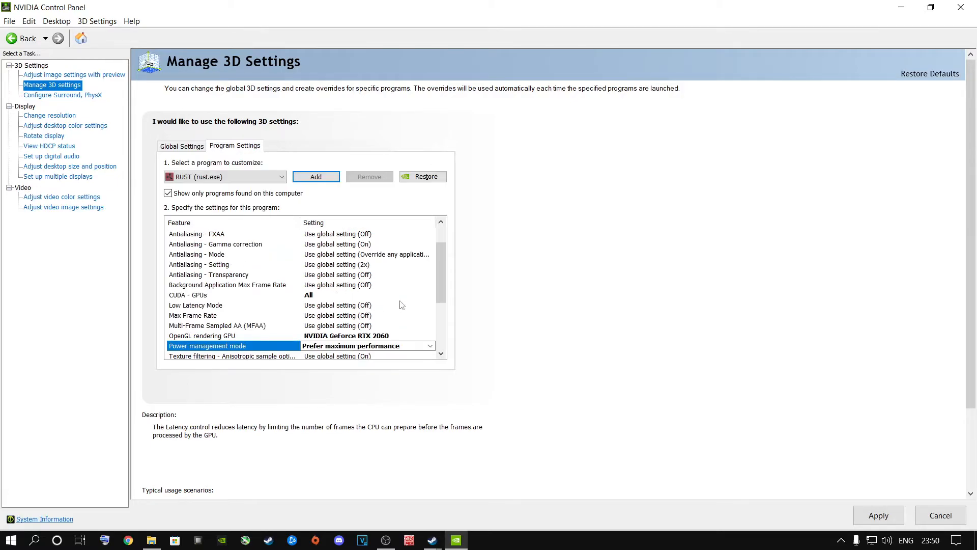
# Set Vertical sync to Off for Rust
pyautogui.moveTo(443, 279); pyautogui.dragTo(441, 328)
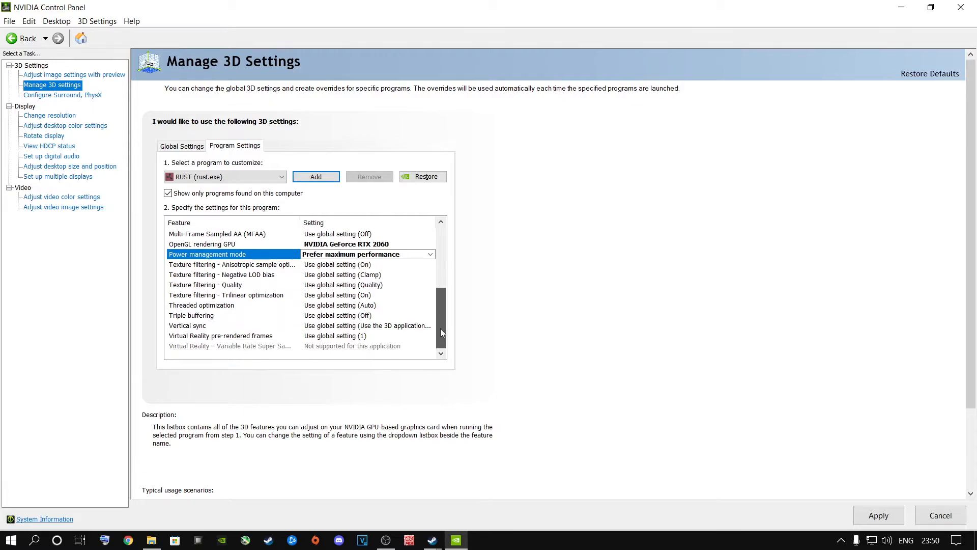
pyautogui.click(200, 326)
pyautogui.click(367, 325)
pyautogui.click(318, 360)
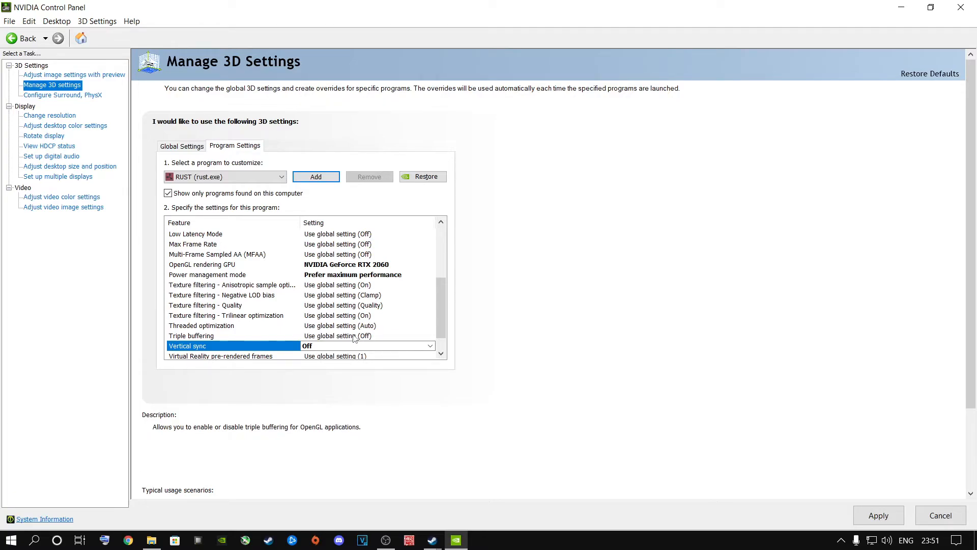
# Examine the available Texture filtering - Quality options for Rust, keeping the global setting
pyautogui.click(236, 305)
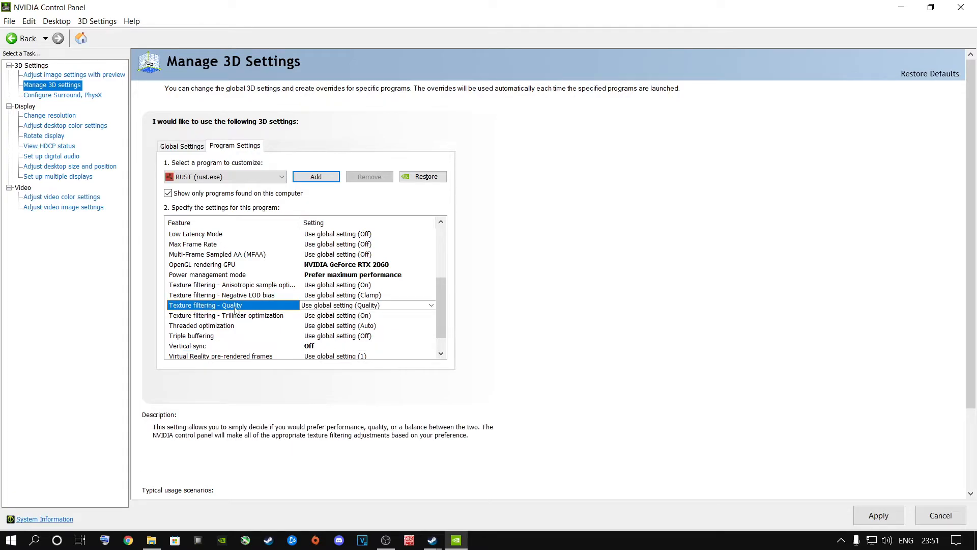
pyautogui.click(335, 307)
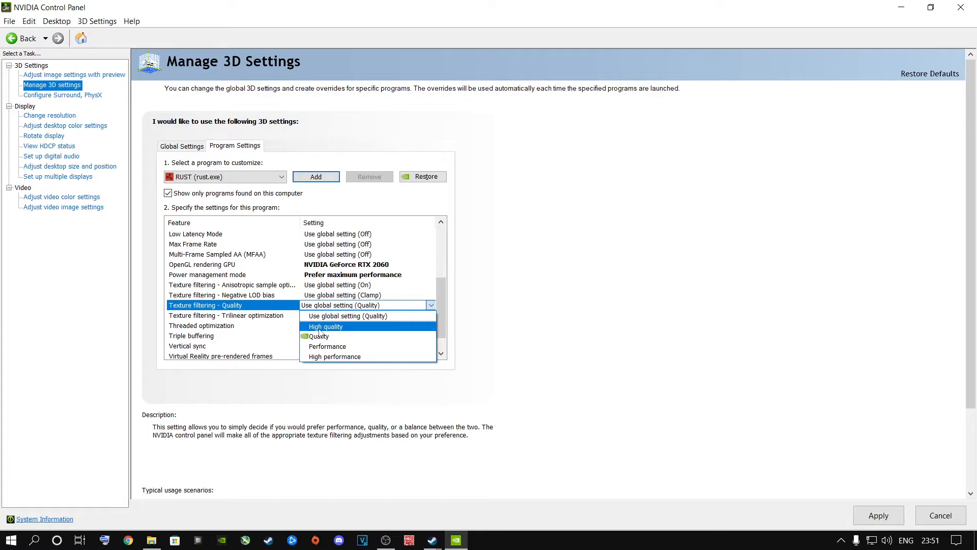
pyautogui.click(579, 308)
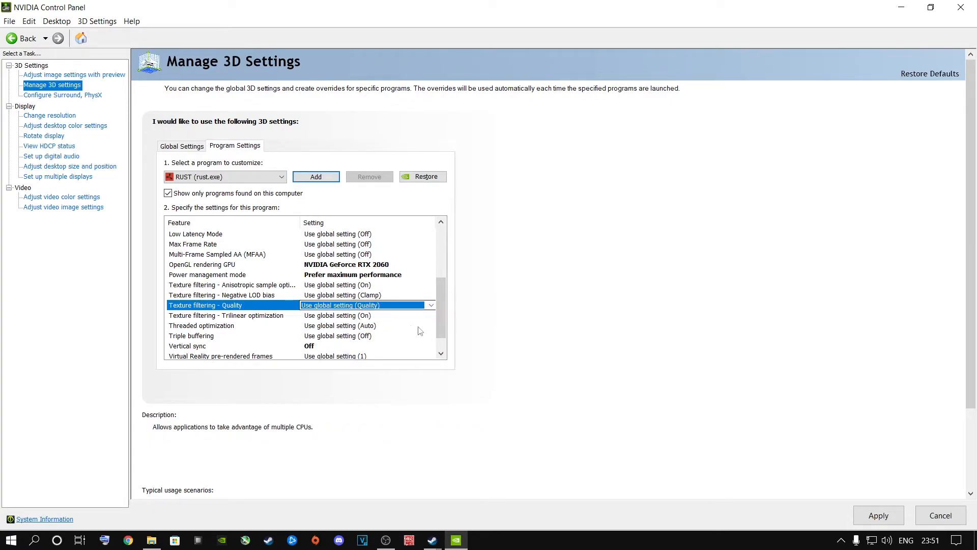
# Apply the Rust program settings and close NVIDIA Control Panel
pyautogui.click(879, 516)
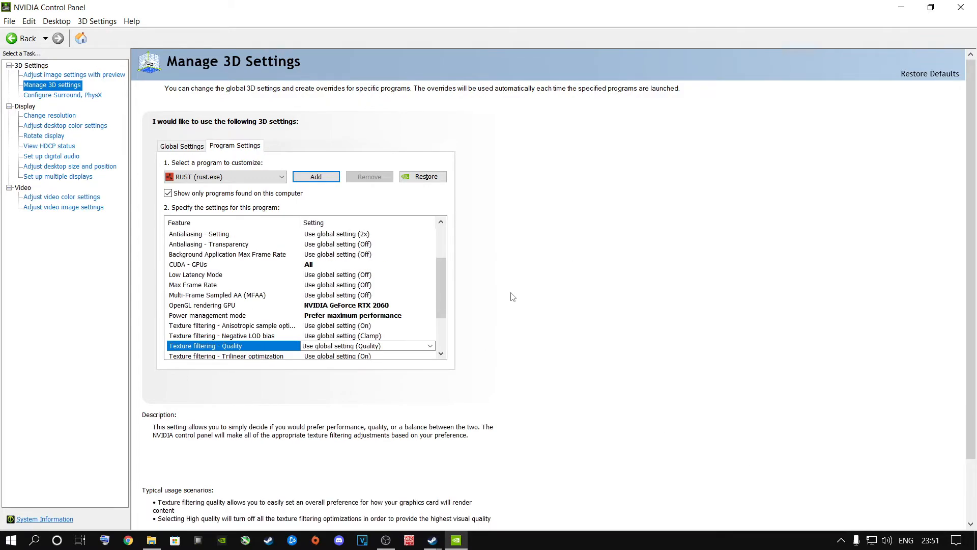
pyautogui.click(960, 7)
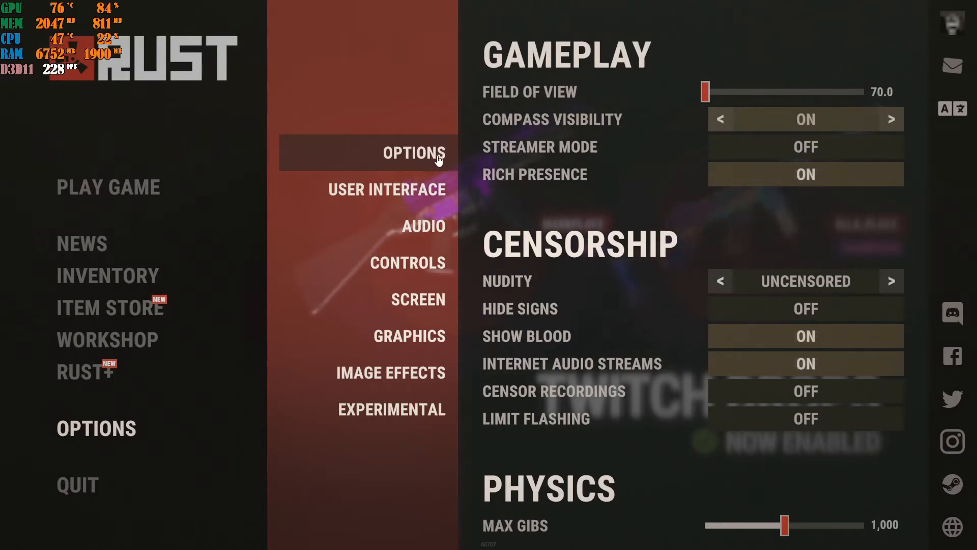
# In Rust, close the options menu to return to the main menu
pyautogui.click(97, 435)
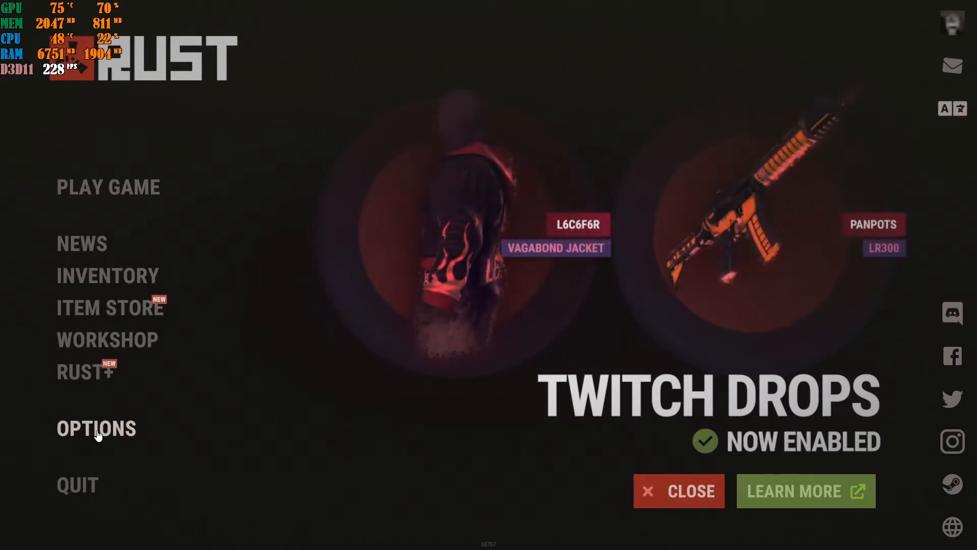
# Open Rust's options, set the Field of View to 90 and set Nudity to Underwear
pyautogui.click(104, 429)
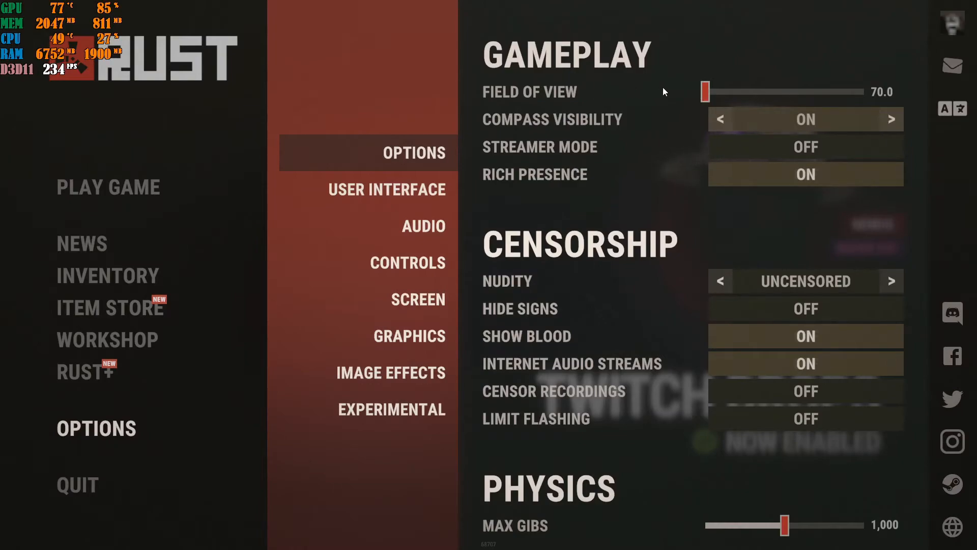
pyautogui.moveTo(705, 92); pyautogui.dragTo(866, 92)
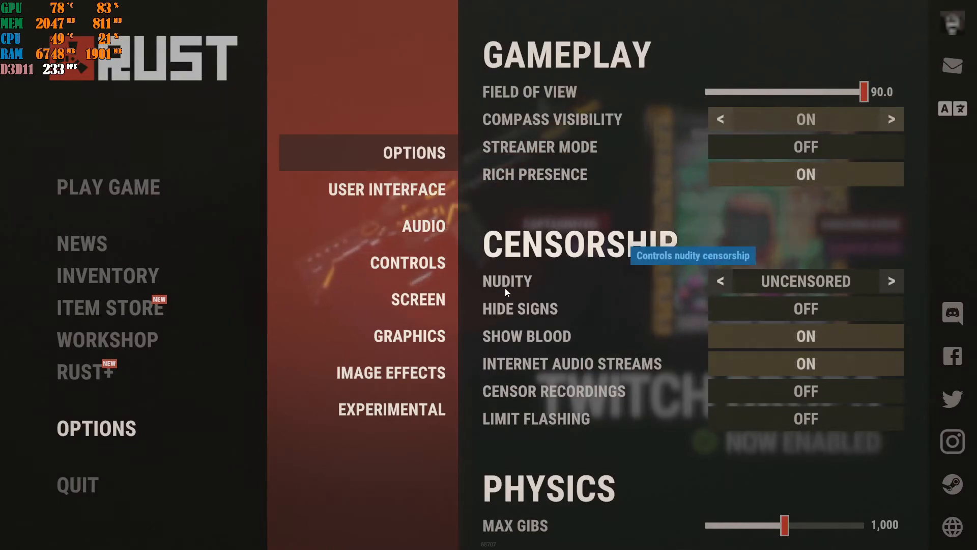
pyautogui.click(890, 283)
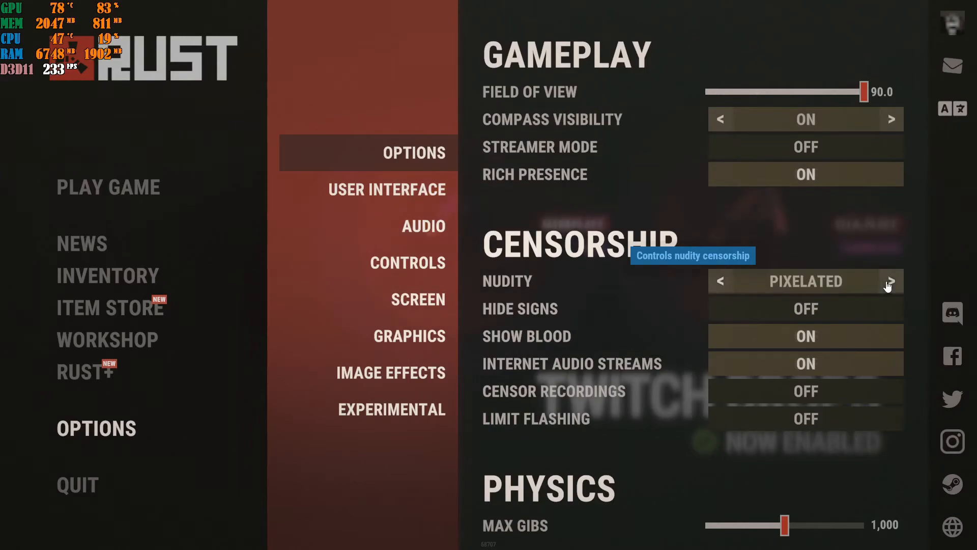
pyautogui.click(889, 283)
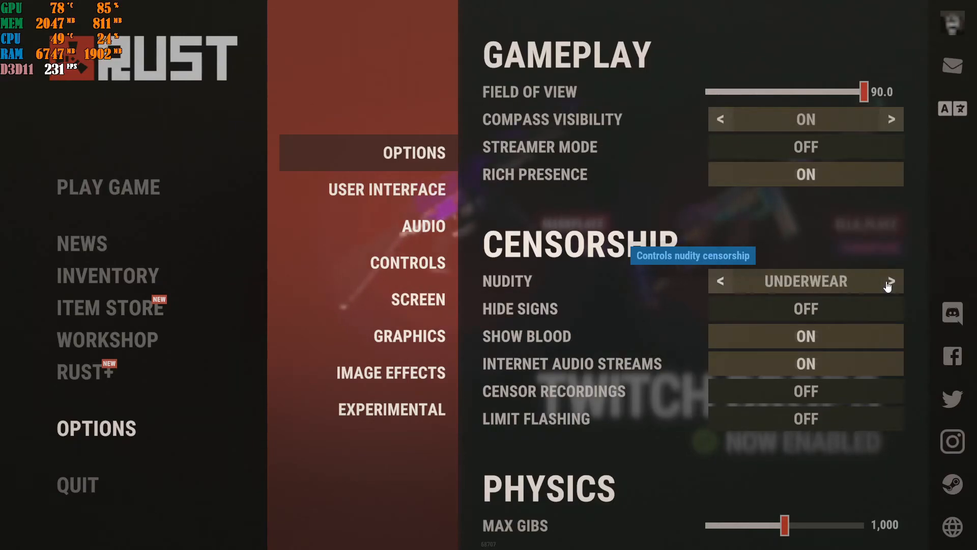
pyautogui.click(721, 284)
pyautogui.click(721, 284)
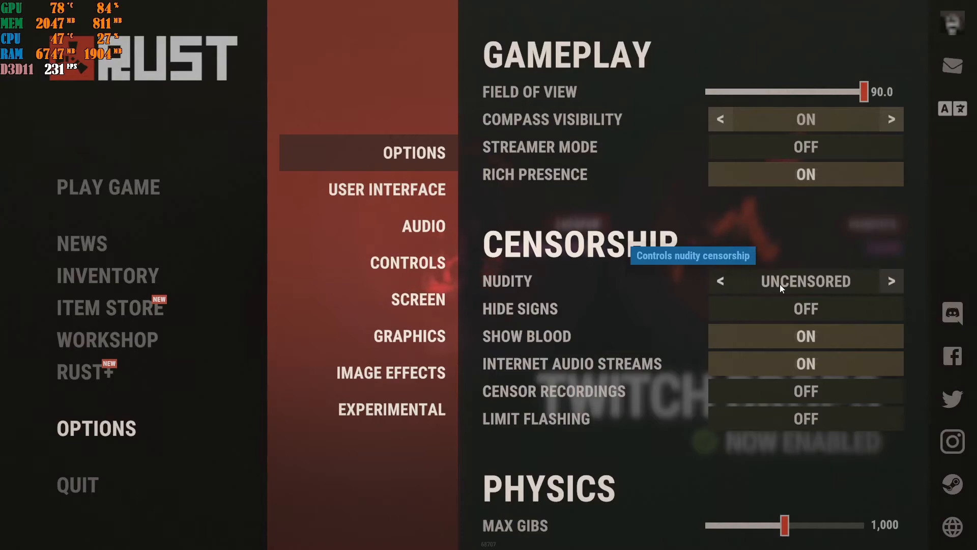
pyautogui.click(891, 282)
pyautogui.click(891, 281)
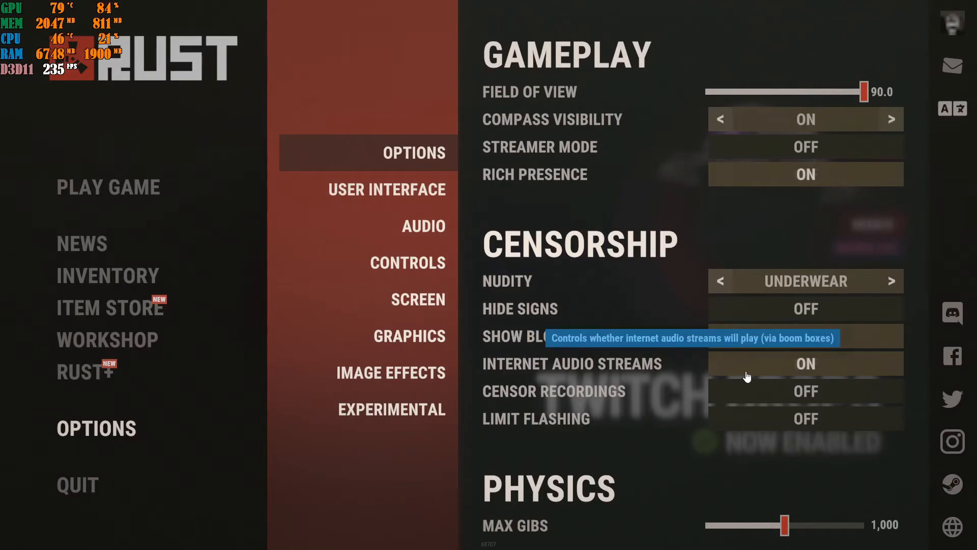
pyautogui.scroll(-5, 744, 371)
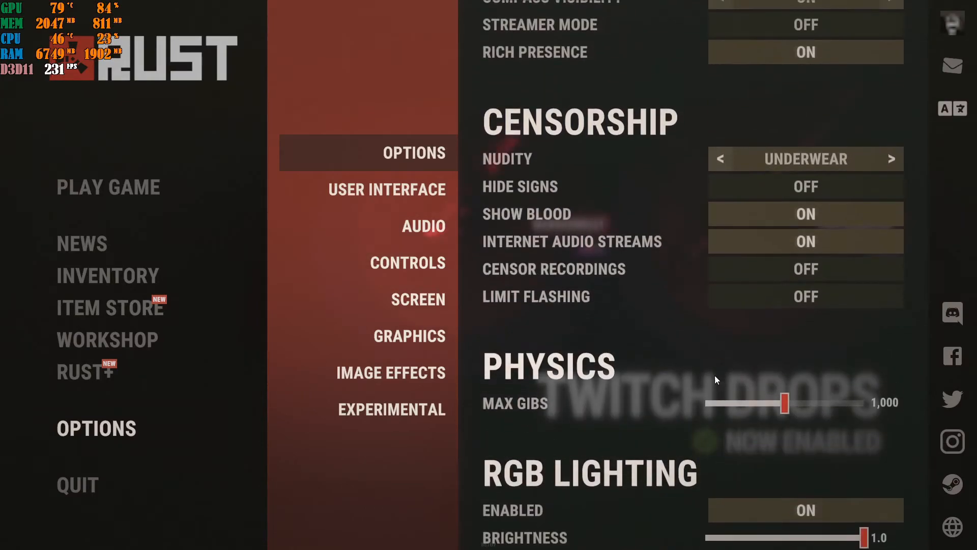
pyautogui.scroll(3, 707, 413)
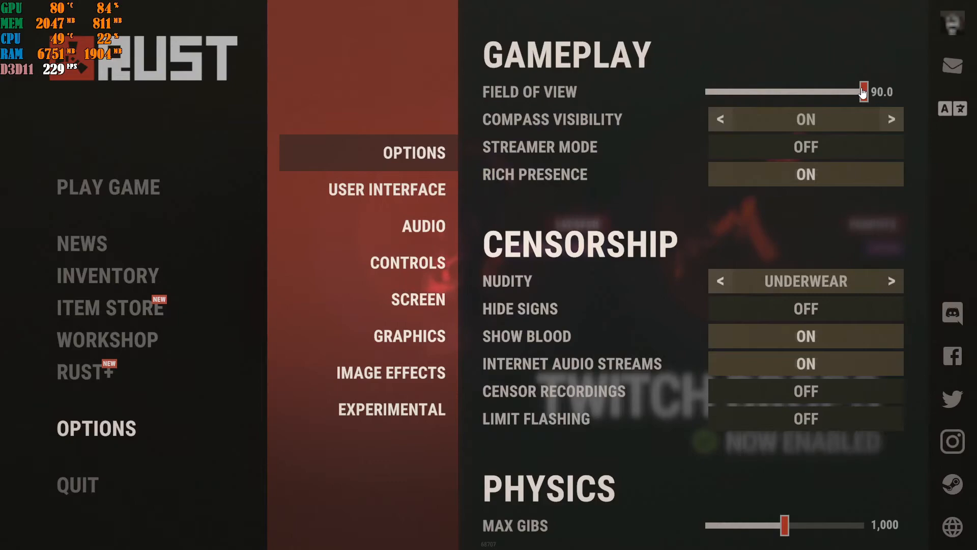
# Review the User Interface, Audio and Controls settings, keeping Voices Volume at 1.0
pyautogui.click(415, 193)
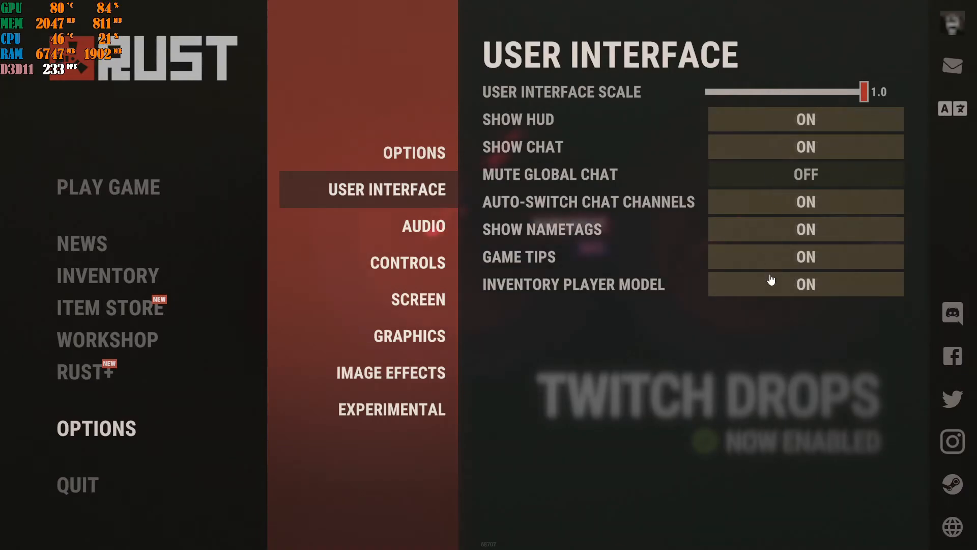
pyautogui.click(401, 224)
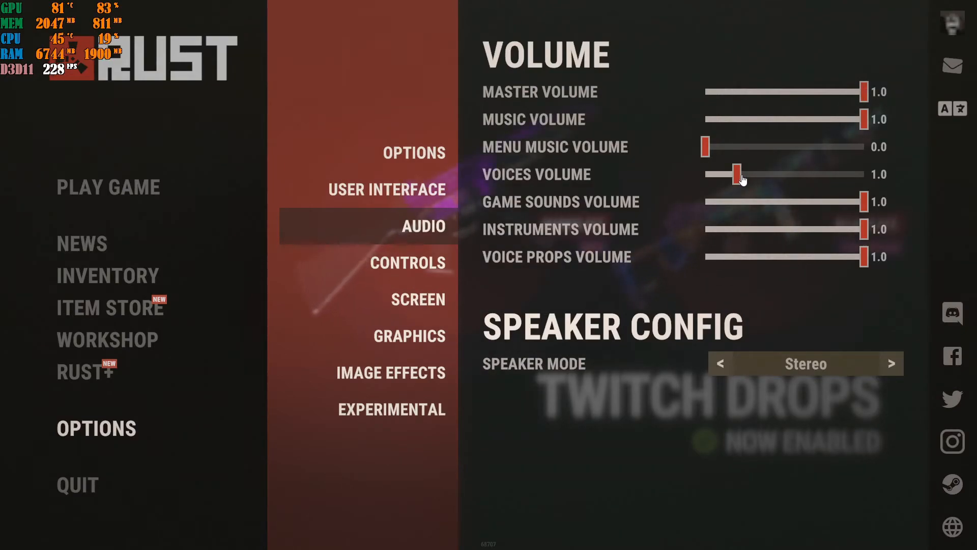
pyautogui.moveTo(742, 179)
pyautogui.mouseDown()
pyautogui.moveTo(873, 178)
pyautogui.moveTo(740, 179)
pyautogui.mouseUp()
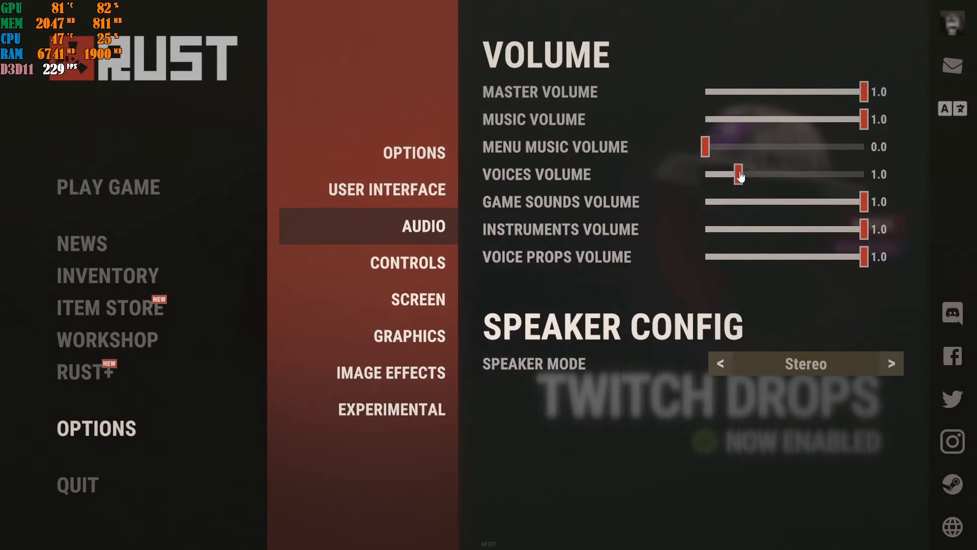
pyautogui.click(430, 262)
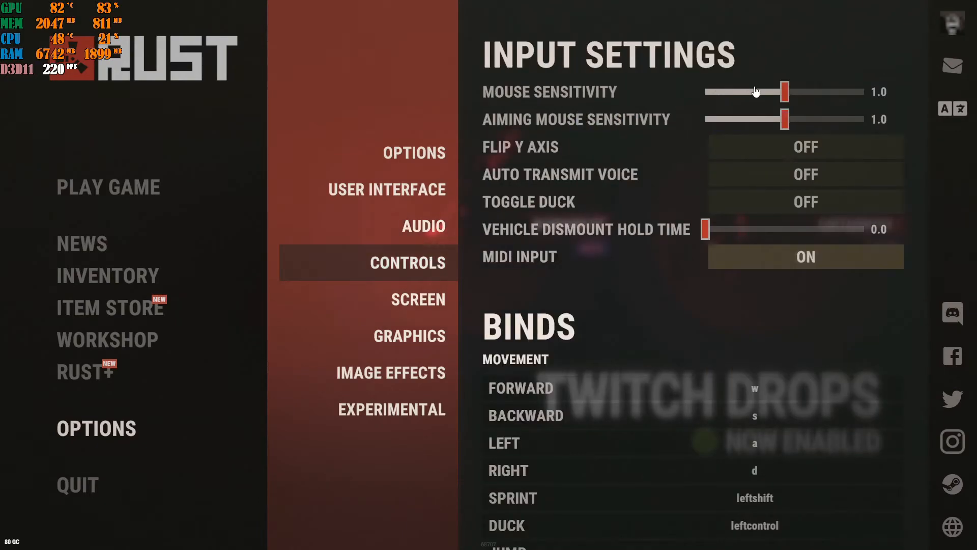
# Look through the display modes in the Screen settings and return the mode to Exclusive
pyautogui.click(436, 298)
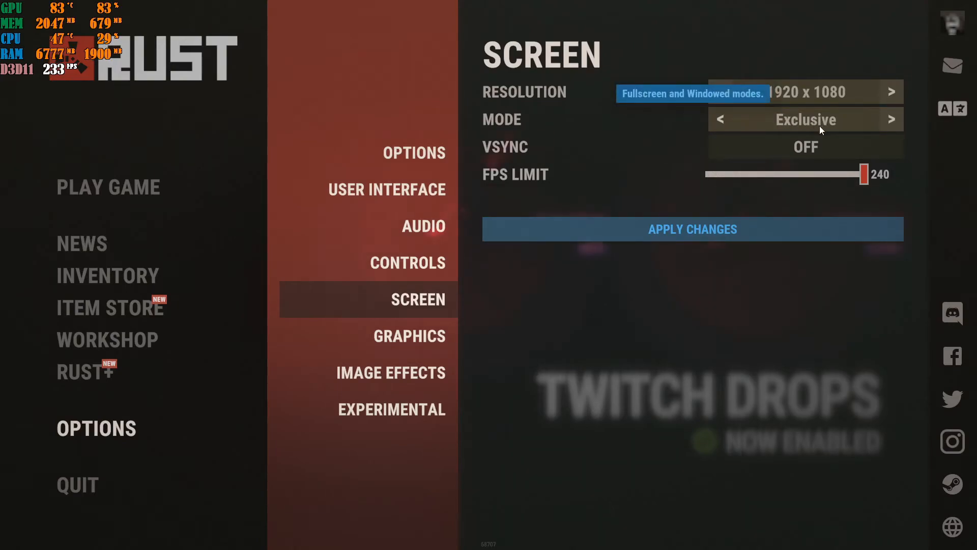
pyautogui.click(891, 122)
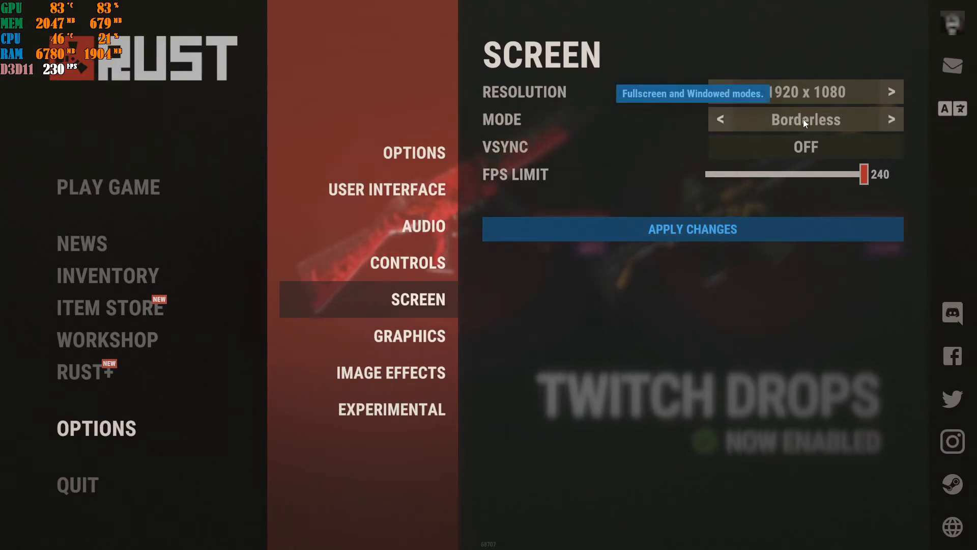
pyautogui.click(892, 119)
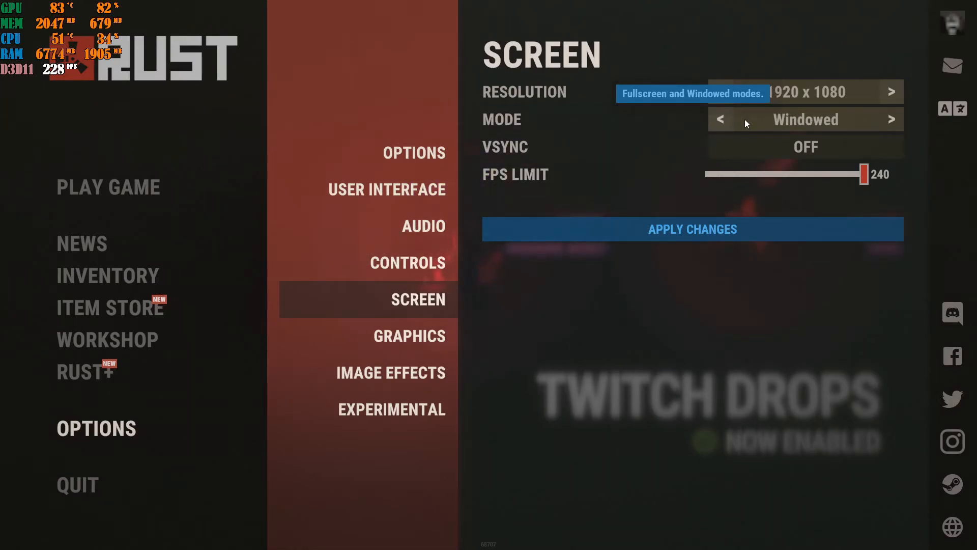
pyautogui.click(725, 120)
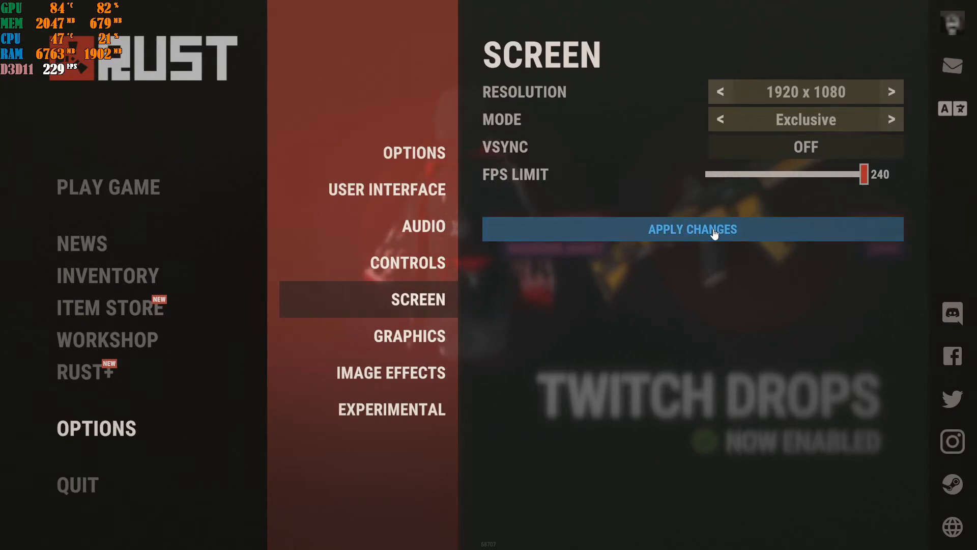
# In the Graphics settings, keep Graphics Quality at 0 and set Shadow Quality to 0
pyautogui.click(418, 337)
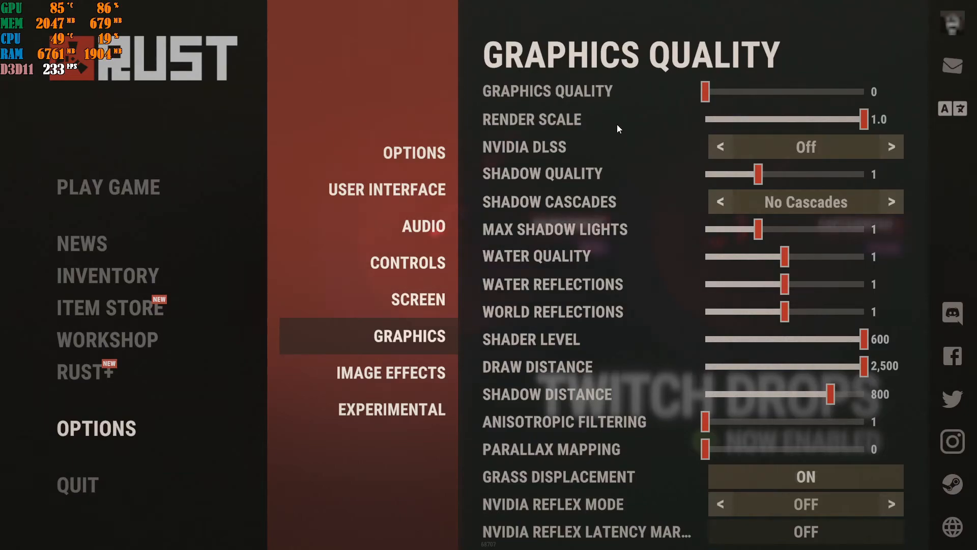
pyautogui.scroll(-5, 617, 128)
pyautogui.scroll(5, 616, 151)
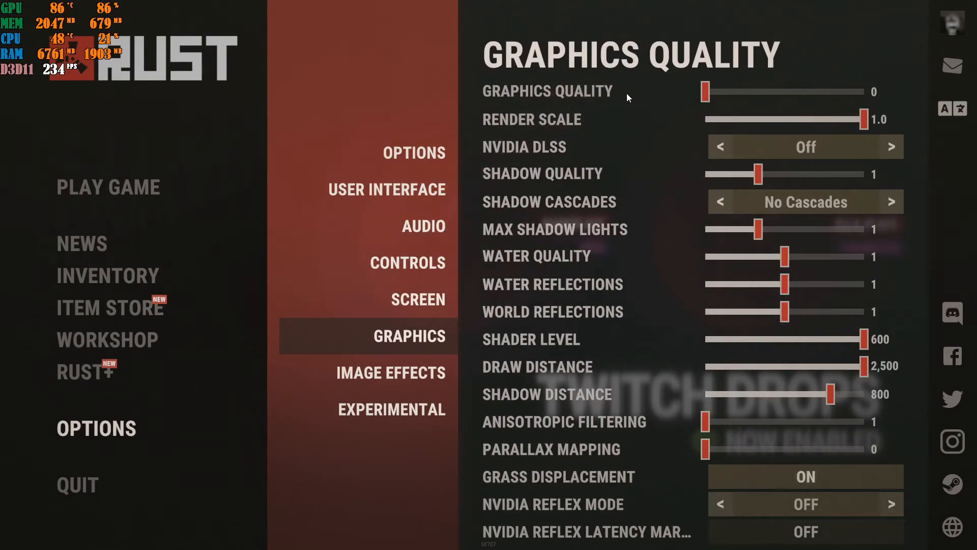
pyautogui.moveTo(706, 92); pyautogui.dragTo(816, 91)
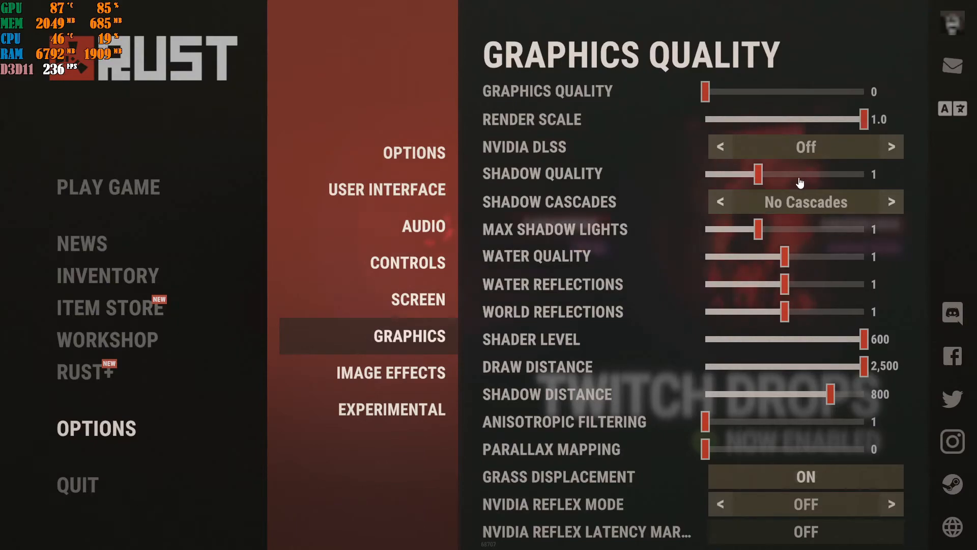
pyautogui.moveTo(758, 176); pyautogui.dragTo(698, 176)
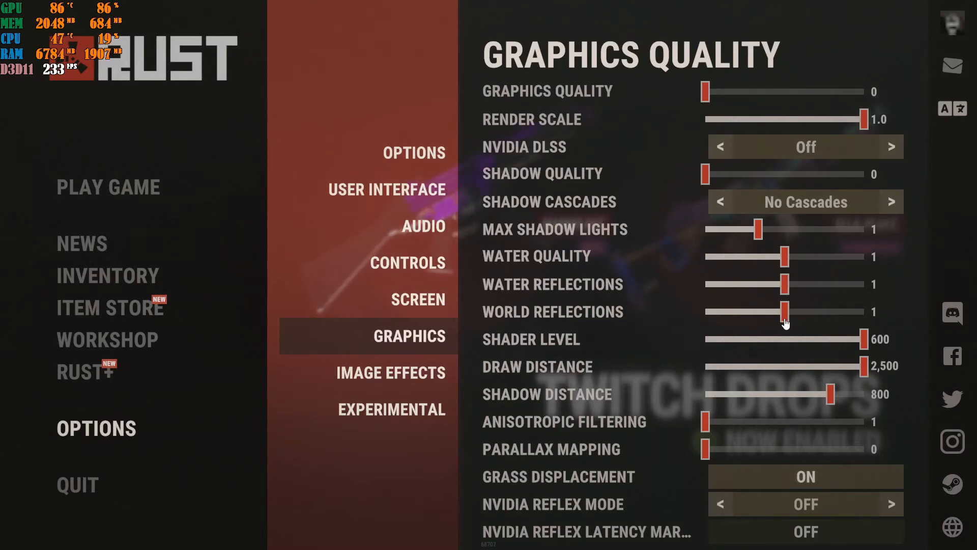
# Set Water Quality, Water Reflections, World Reflections and Max Shadow Lights to 0
pyautogui.moveTo(785, 323)
pyautogui.mouseDown()
pyautogui.moveTo(854, 314)
pyautogui.moveTo(796, 322)
pyautogui.mouseUp()
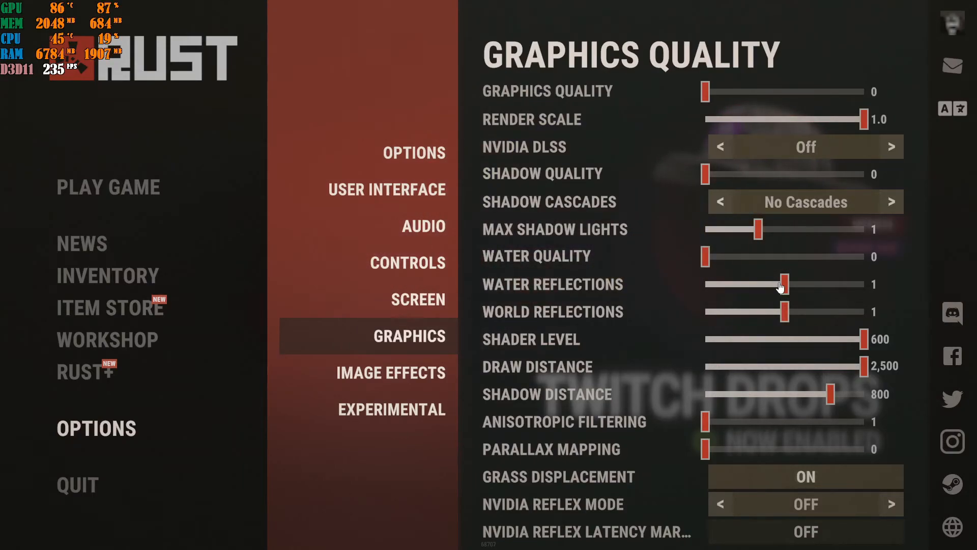
pyautogui.moveTo(782, 287); pyautogui.dragTo(698, 286)
pyautogui.moveTo(785, 312); pyautogui.dragTo(678, 316)
pyautogui.moveTo(755, 232); pyautogui.dragTo(726, 260)
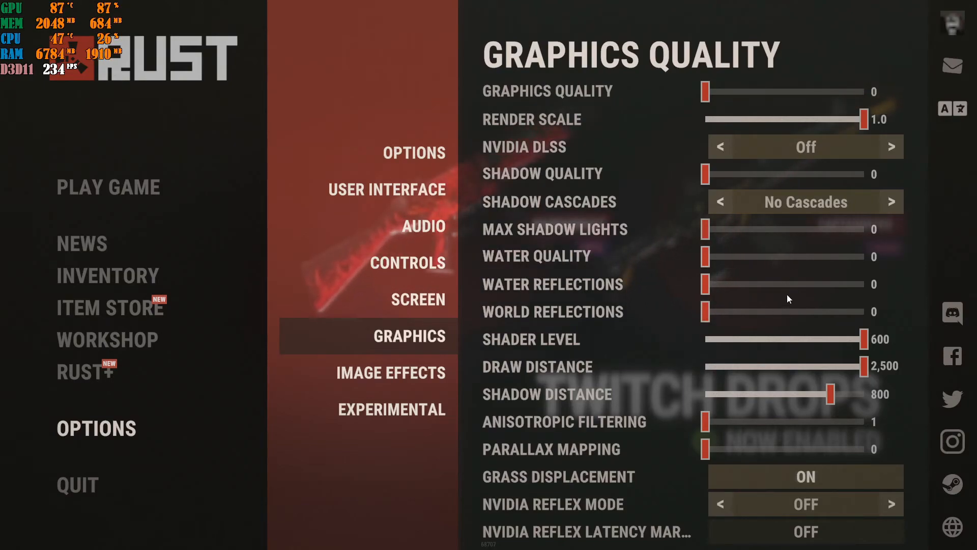
# Try the Shader Level, Draw Distance and Shadow Distance sliders, returning them to 600, 2,500 and 800
pyautogui.moveTo(864, 339)
pyautogui.mouseDown()
pyautogui.moveTo(720, 339)
pyautogui.moveTo(877, 332)
pyautogui.mouseUp()
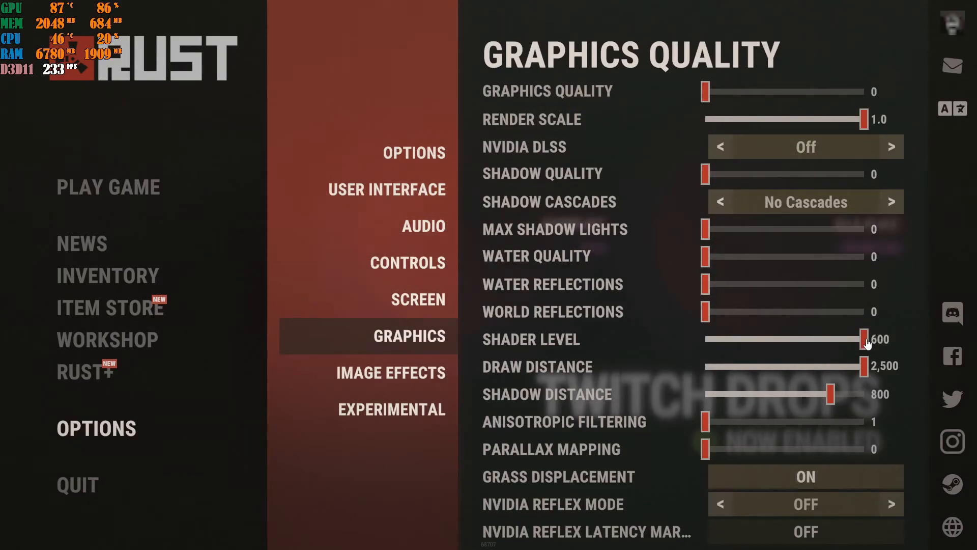
pyautogui.moveTo(754, 344); pyautogui.dragTo(869, 335)
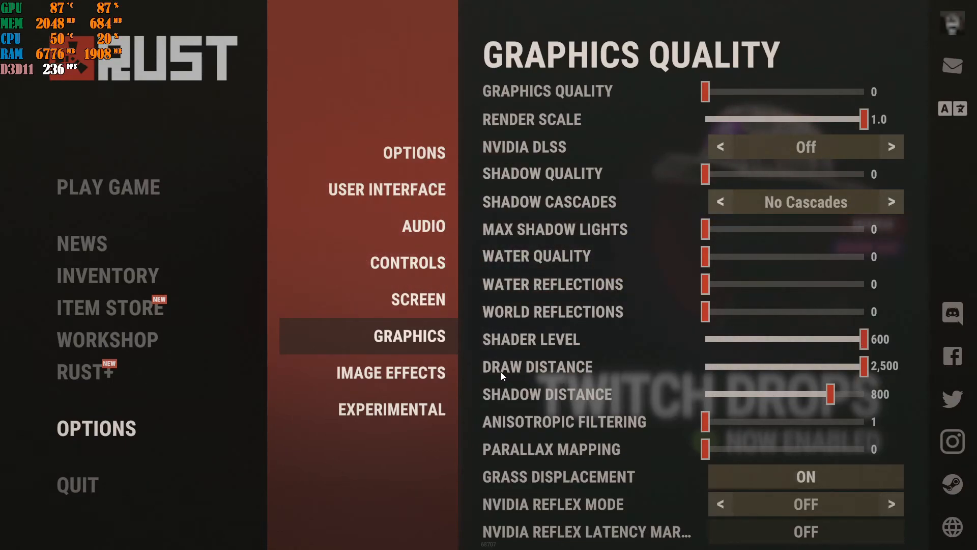
pyautogui.moveTo(868, 367)
pyautogui.mouseDown()
pyautogui.moveTo(746, 372)
pyautogui.moveTo(828, 370)
pyautogui.moveTo(761, 365)
pyautogui.mouseUp()
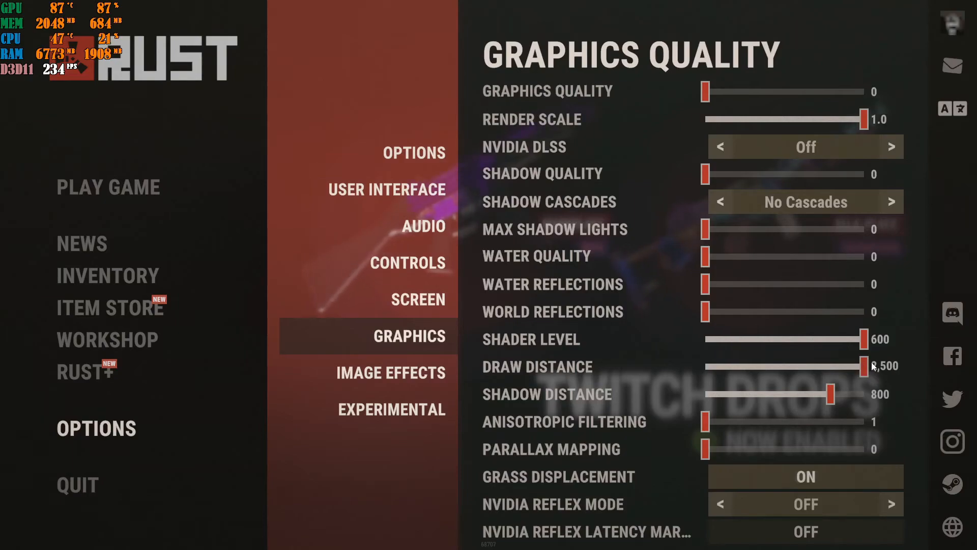
pyautogui.moveTo(869, 364)
pyautogui.mouseDown()
pyautogui.moveTo(818, 368)
pyautogui.moveTo(865, 367)
pyautogui.mouseUp()
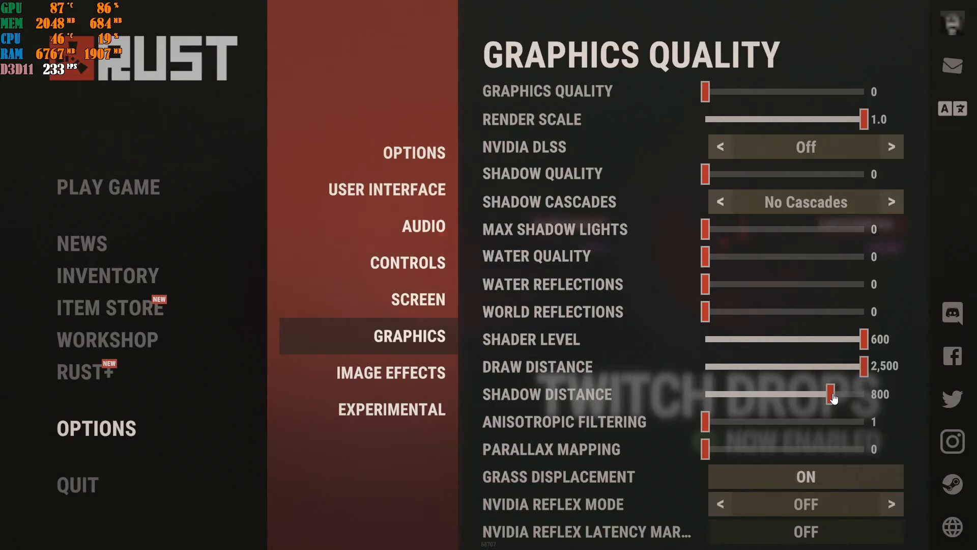
pyautogui.moveTo(833, 397)
pyautogui.mouseDown()
pyautogui.moveTo(750, 400)
pyautogui.moveTo(835, 393)
pyautogui.mouseUp()
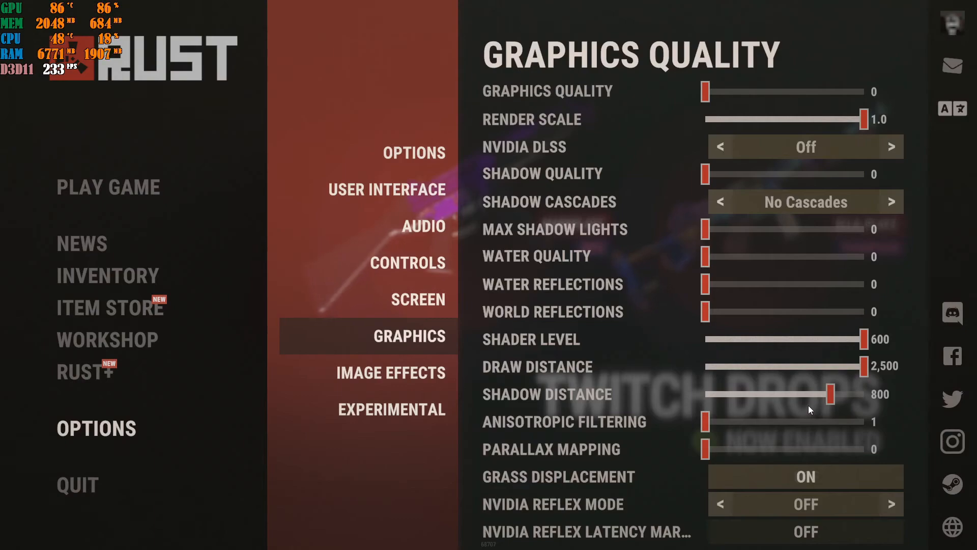
# Turn off Grass Displacement and set Tree Quality to 40 in the mesh quality settings
pyautogui.scroll(-1, 741, 419)
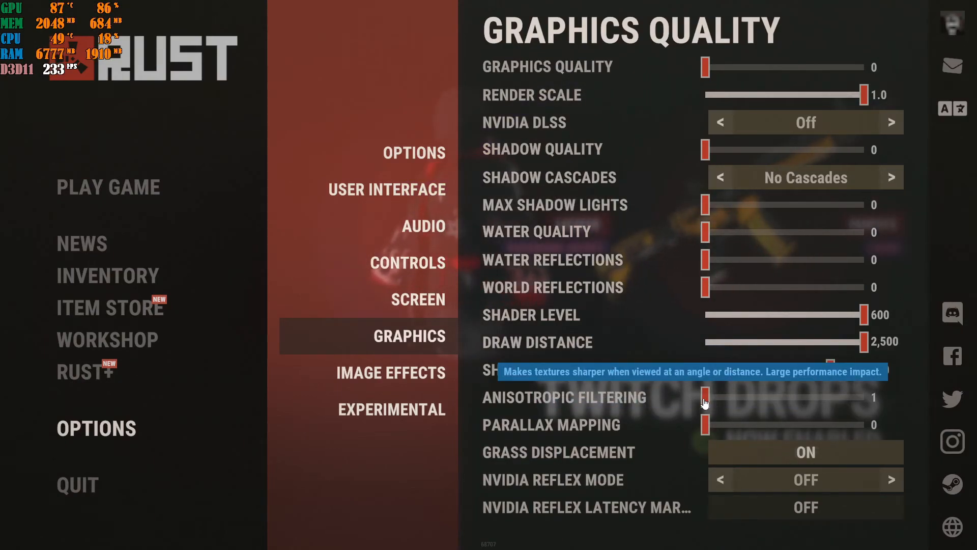
pyautogui.click(733, 462)
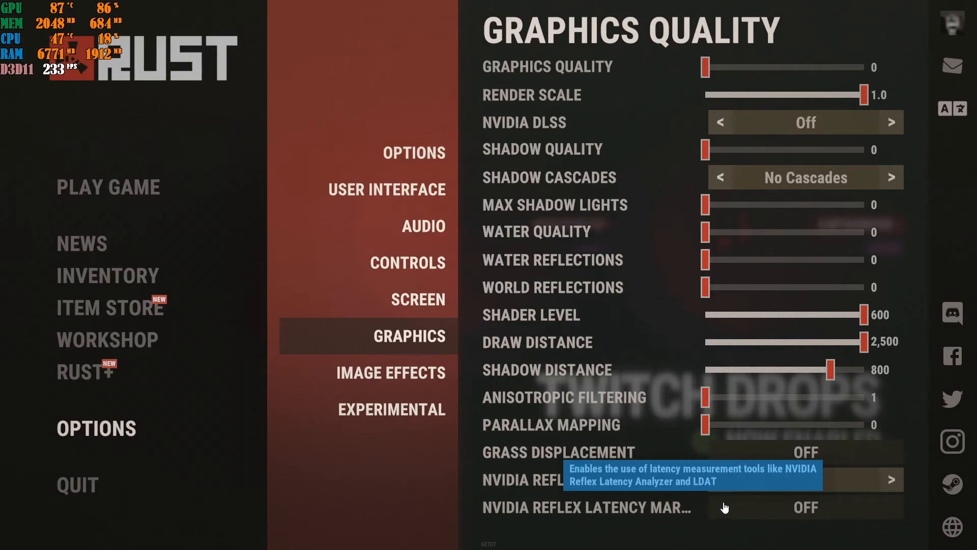
pyautogui.scroll(-5, 725, 508)
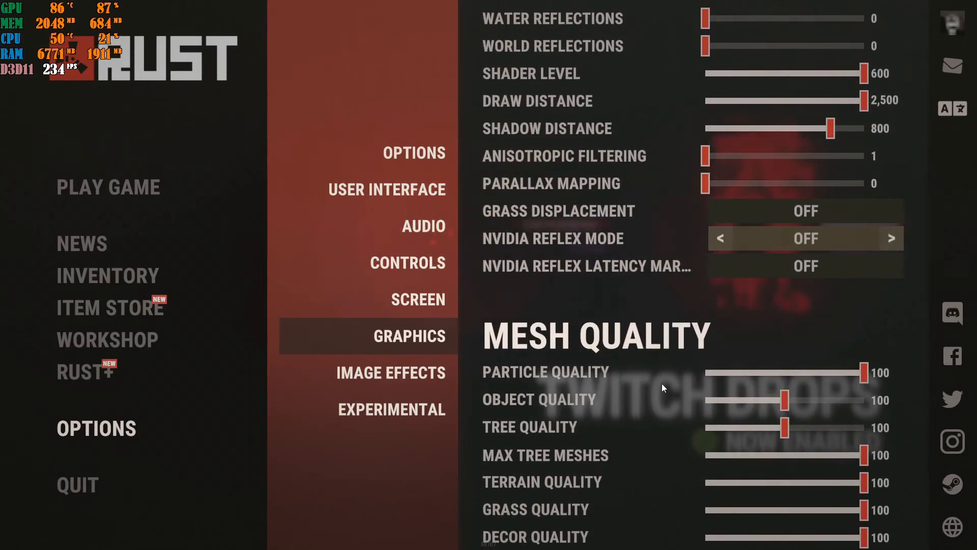
pyautogui.moveTo(786, 434); pyautogui.dragTo(742, 434)
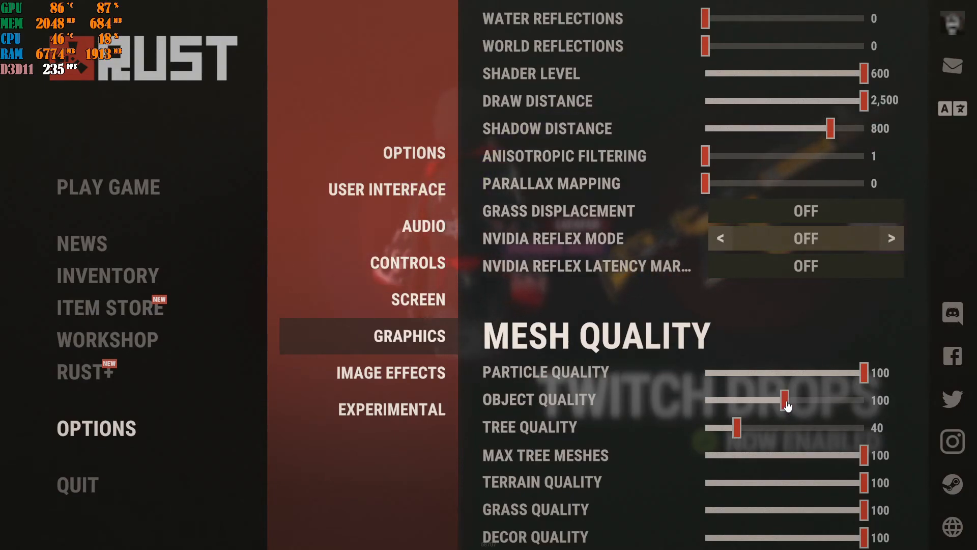
# Try lower Object Quality values of 85 and 75, then restore it to 100
pyautogui.moveTo(788, 406); pyautogui.dragTo(782, 406)
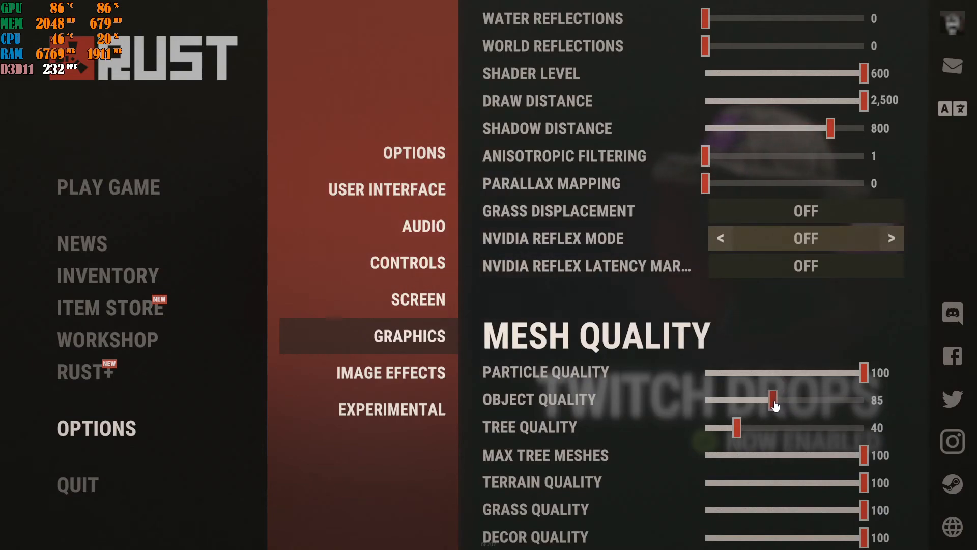
pyautogui.moveTo(775, 405); pyautogui.dragTo(771, 406)
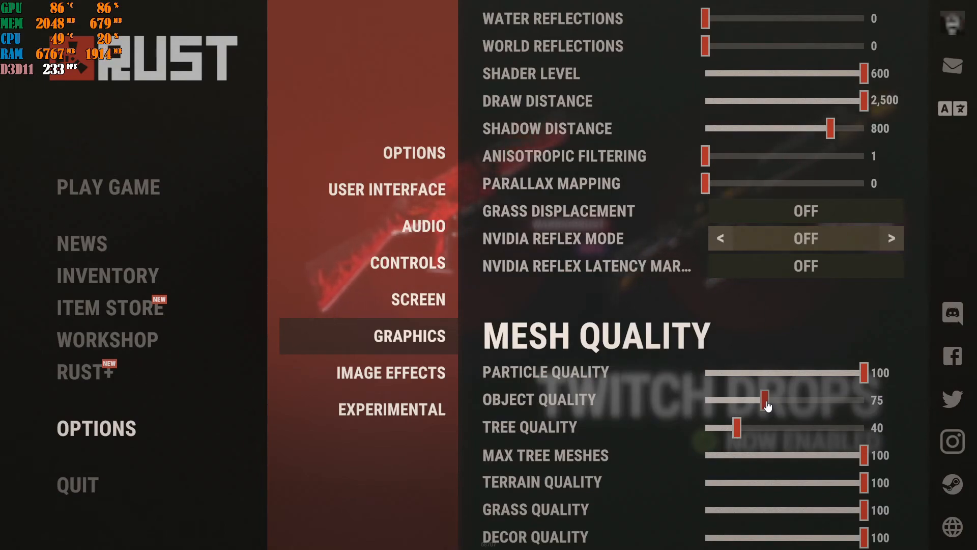
pyautogui.moveTo(768, 405); pyautogui.dragTo(787, 404)
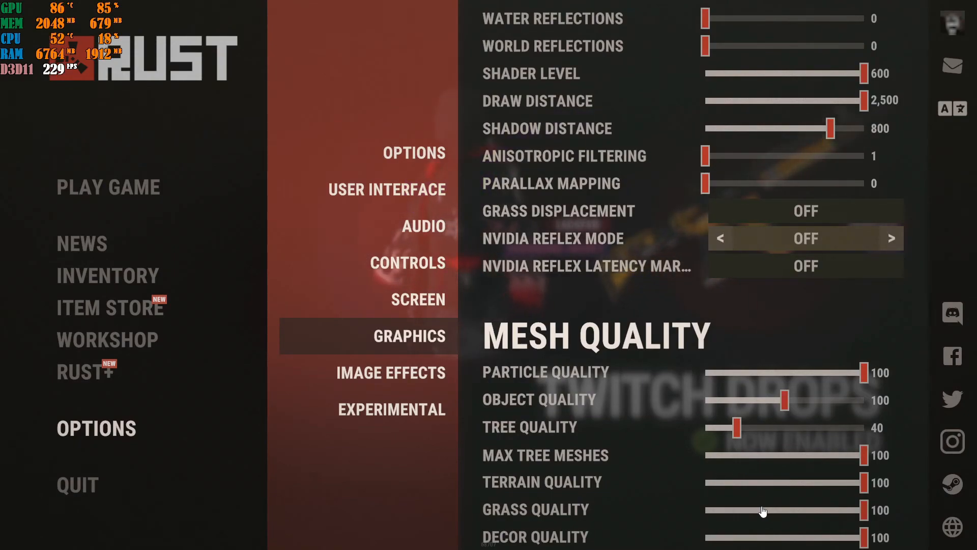
# Try lower Max Tree Meshes, Terrain Quality, Grass Quality and Decor Quality values, then restore all four to 100
pyautogui.moveTo(759, 455); pyautogui.dragTo(618, 460)
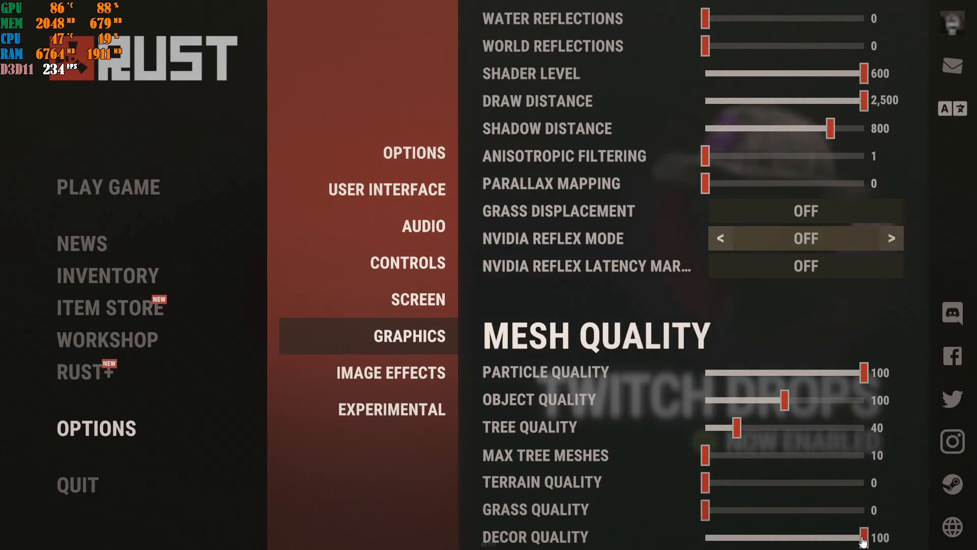
pyautogui.moveTo(864, 538); pyautogui.dragTo(651, 520)
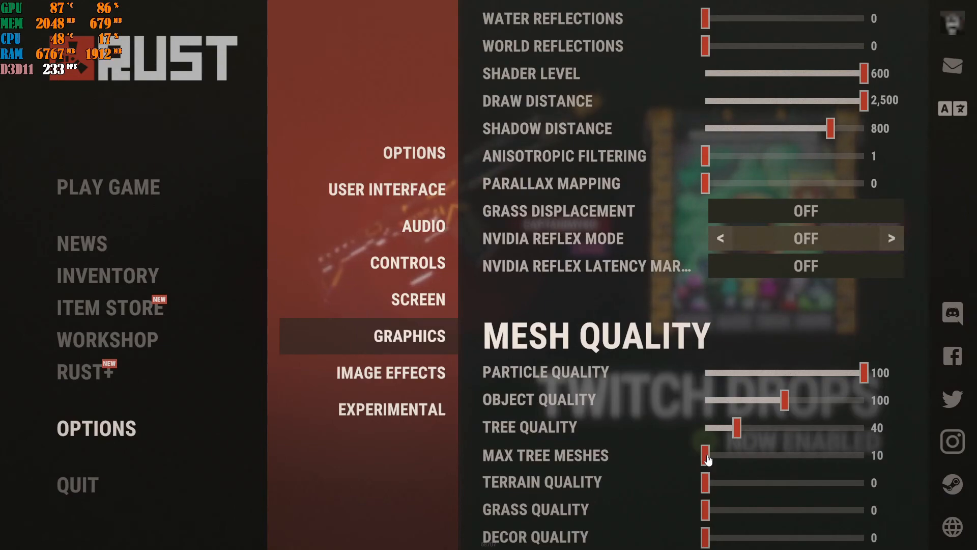
pyautogui.moveTo(708, 459); pyautogui.dragTo(903, 467)
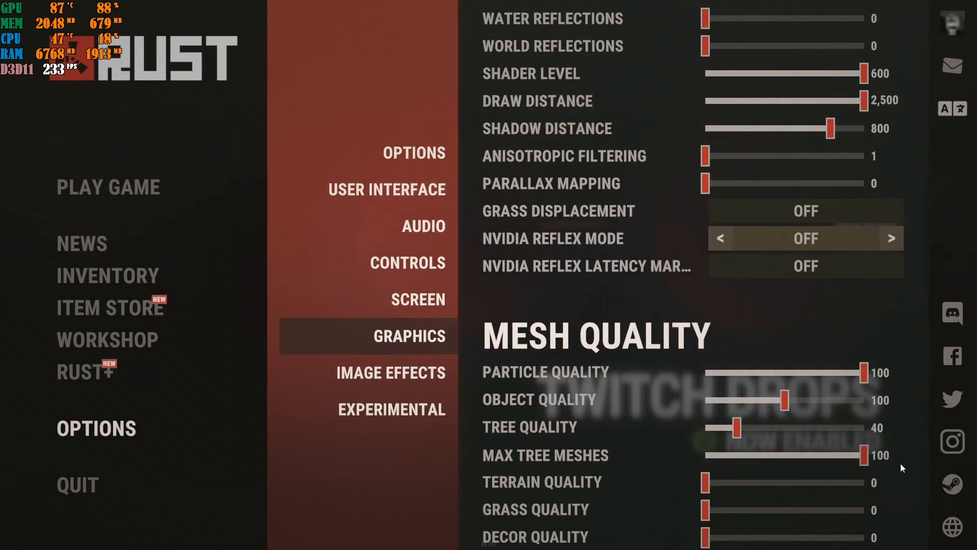
pyautogui.moveTo(715, 492); pyautogui.dragTo(869, 483)
pyautogui.moveTo(723, 514); pyautogui.dragTo(915, 516)
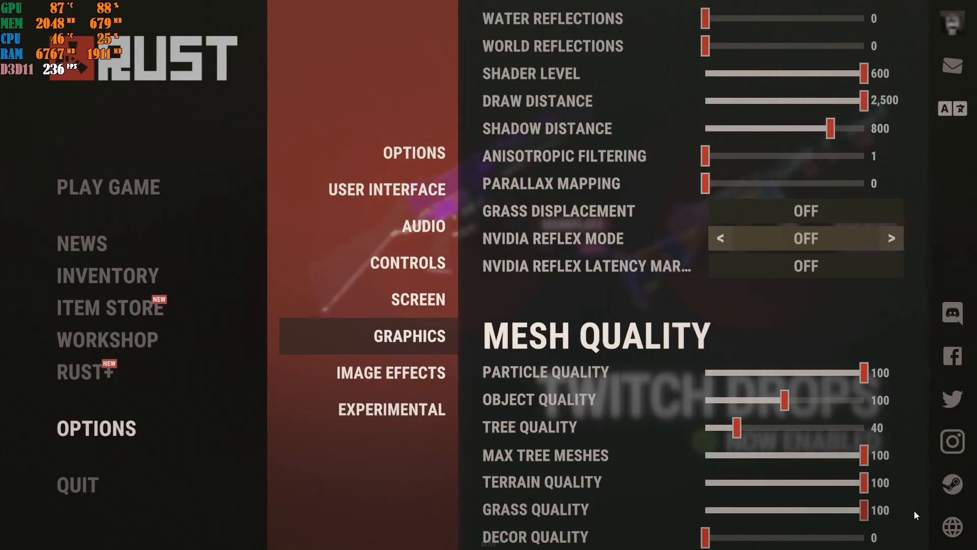
pyautogui.moveTo(716, 541); pyautogui.dragTo(950, 537)
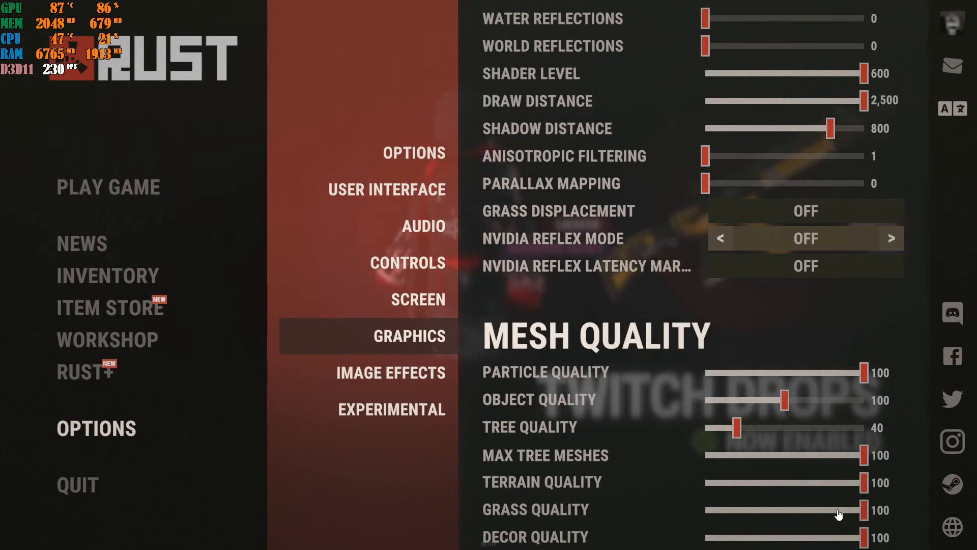
pyautogui.moveTo(861, 485); pyautogui.dragTo(786, 490)
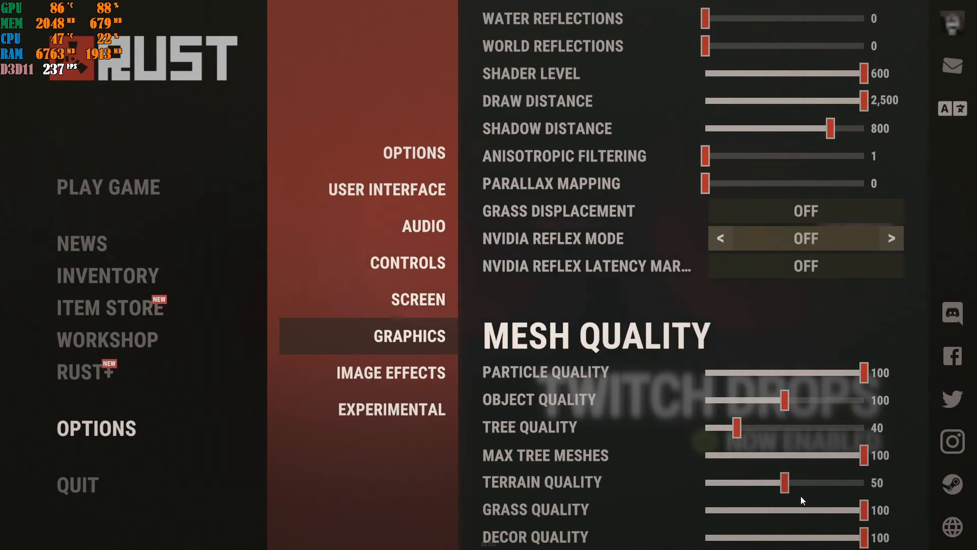
pyautogui.moveTo(787, 490); pyautogui.dragTo(903, 480)
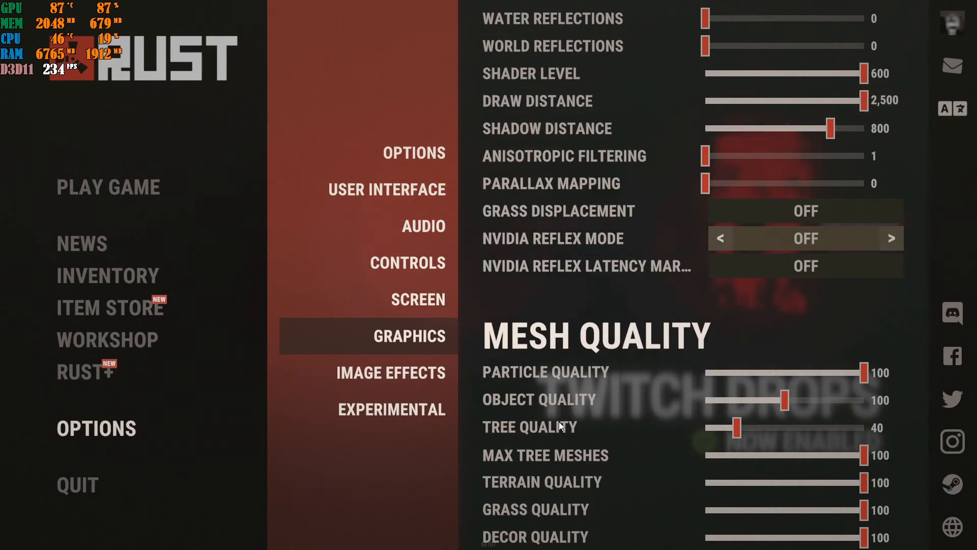
# In the image effects settings, try the FXAA, SMAA and TSSAA anti-aliasing modes, then set Anti-Aliasing to Off
pyautogui.click(405, 380)
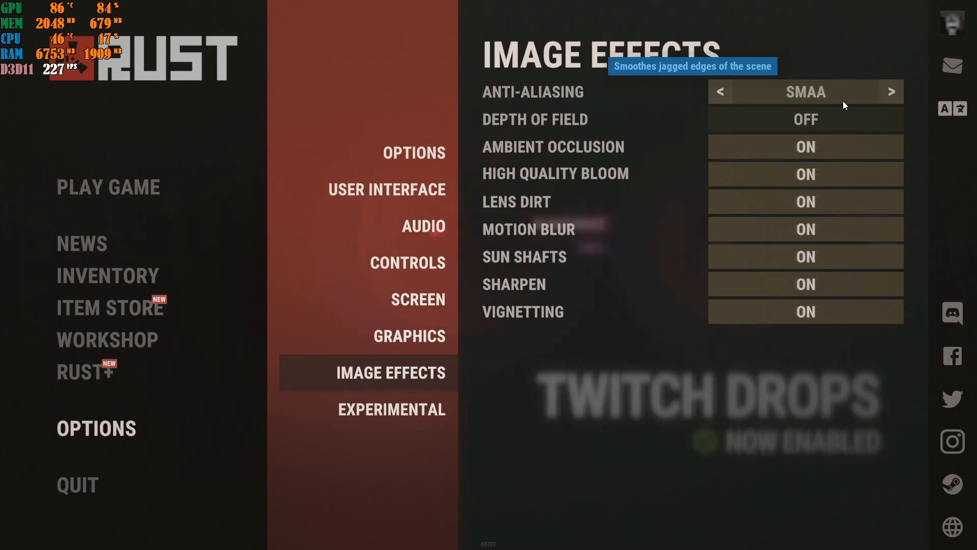
pyautogui.click(725, 94)
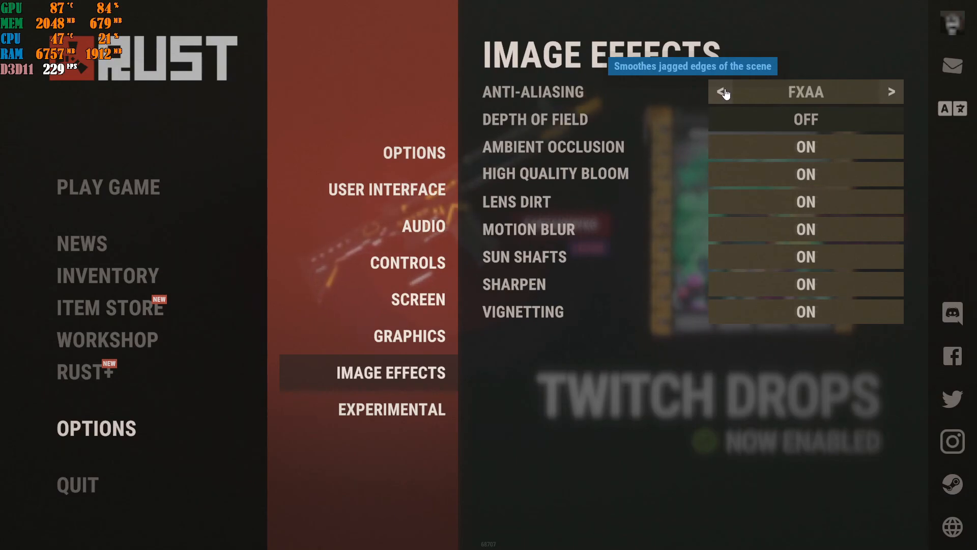
pyautogui.click(725, 93)
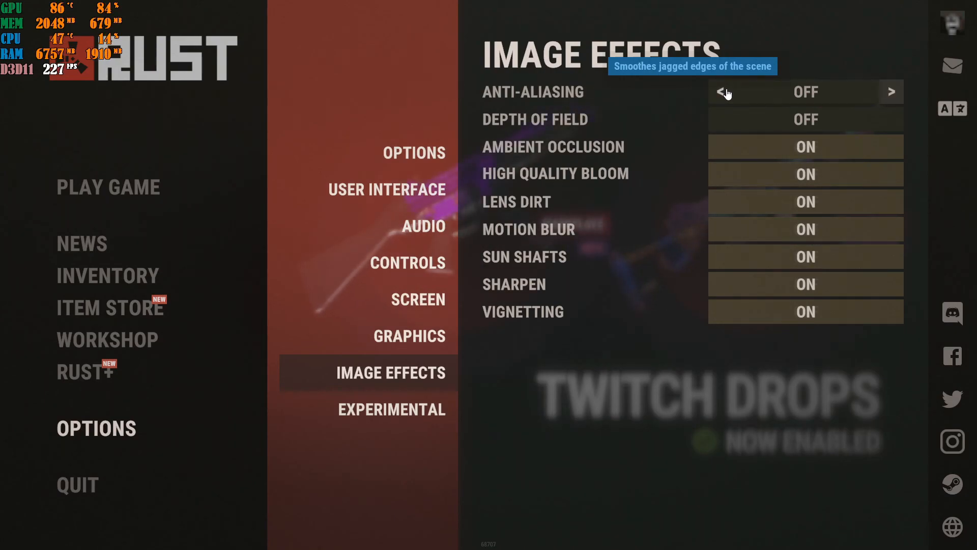
pyautogui.click(891, 93)
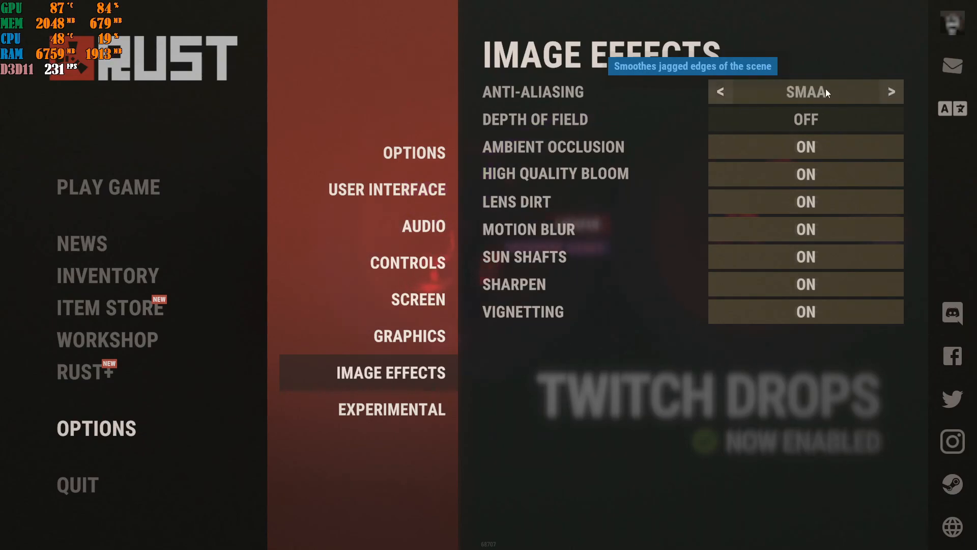
pyautogui.click(892, 93)
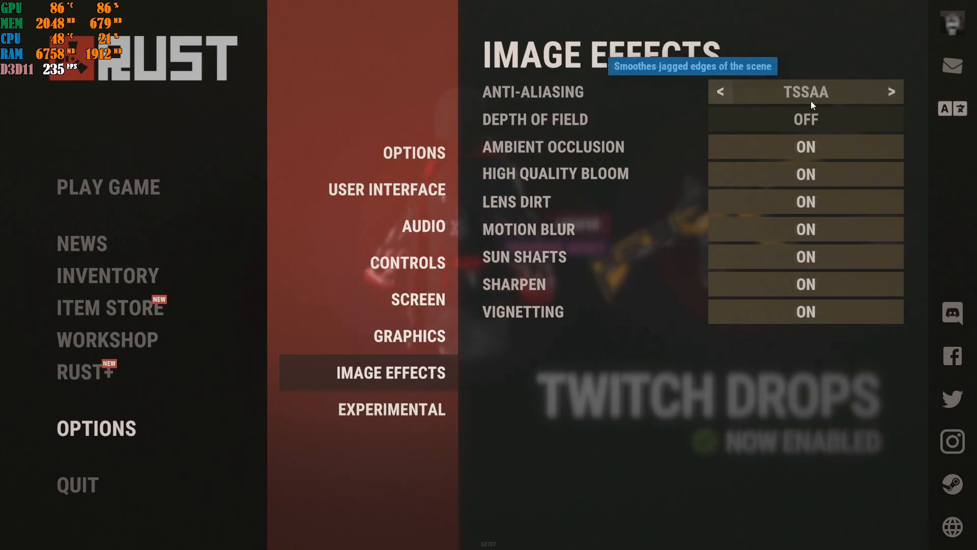
pyautogui.click(723, 95)
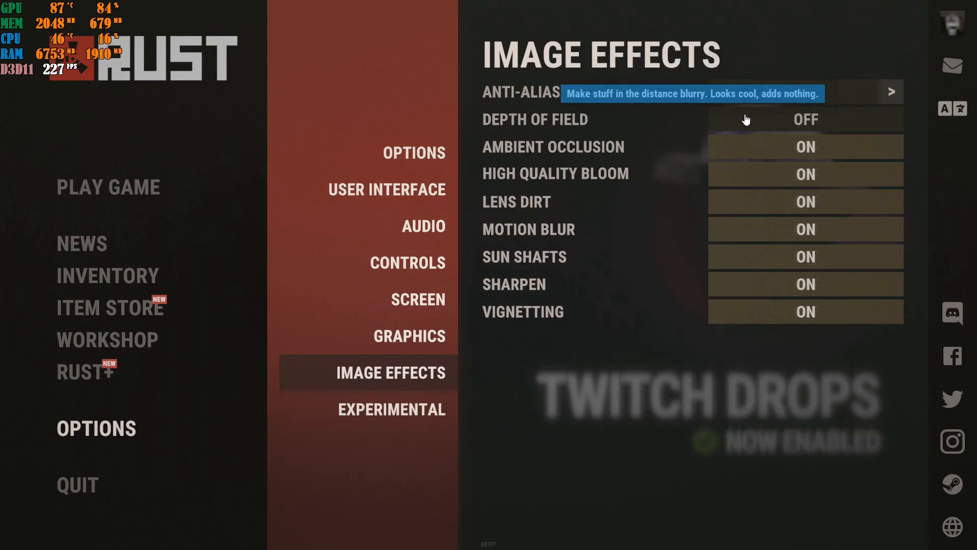
# Turn off Ambient Occlusion, High Quality Bloom, Lens Dirt, Motion Blur, Sun Shafts, Sharpen and Vignetting
pyautogui.click(772, 155)
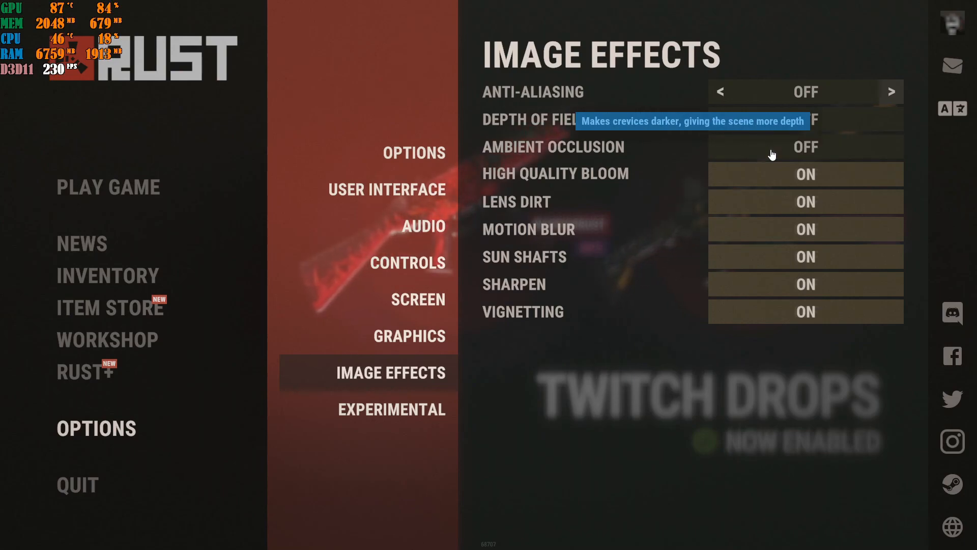
pyautogui.click(773, 176)
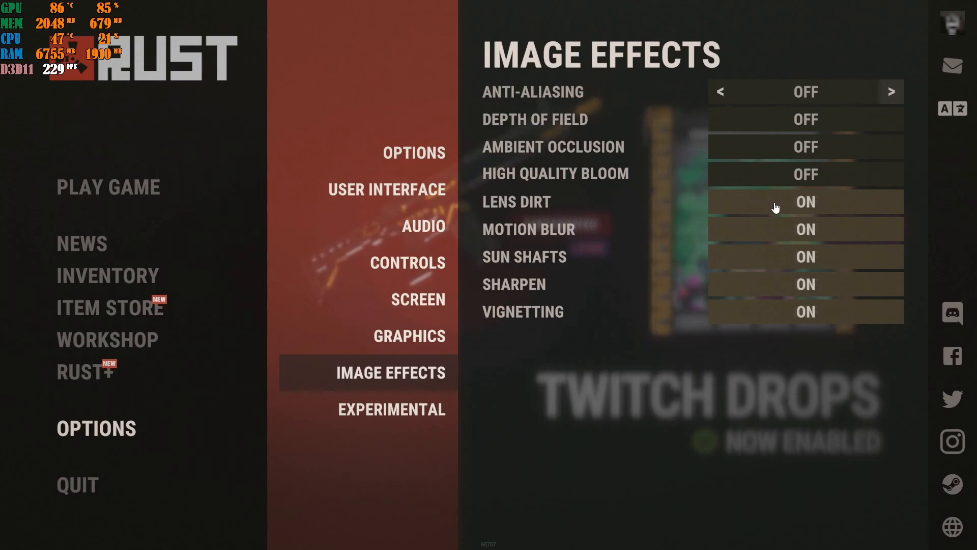
pyautogui.click(775, 206)
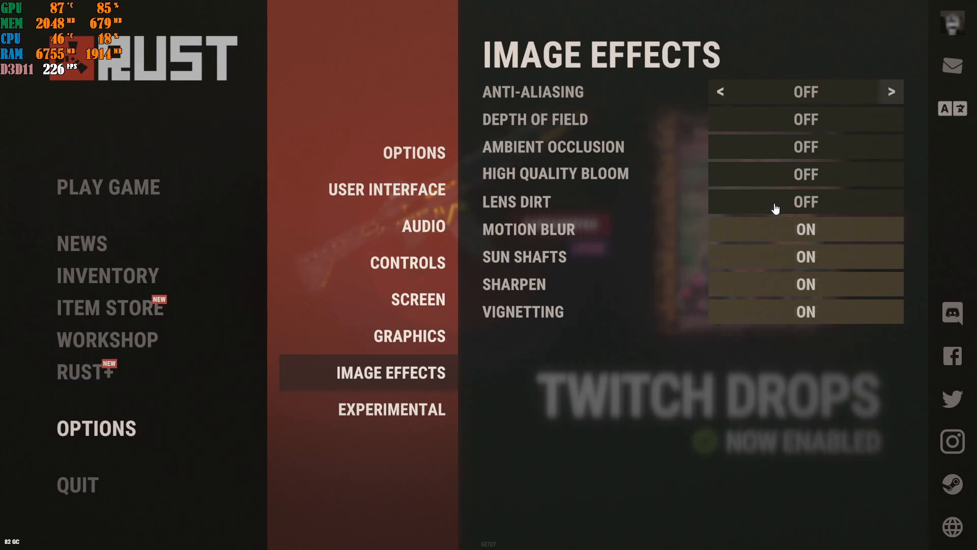
pyautogui.click(773, 232)
pyautogui.click(777, 265)
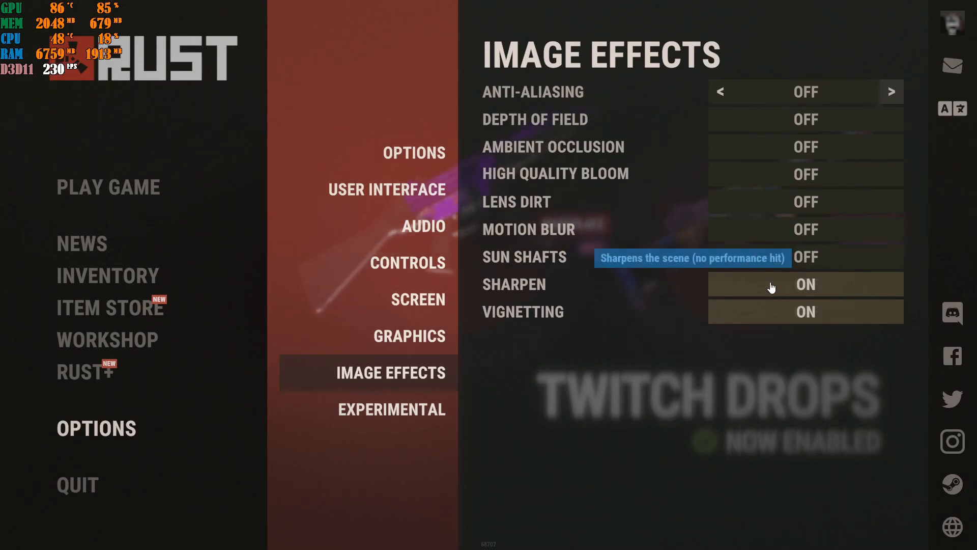
pyautogui.click(778, 293)
pyautogui.click(772, 310)
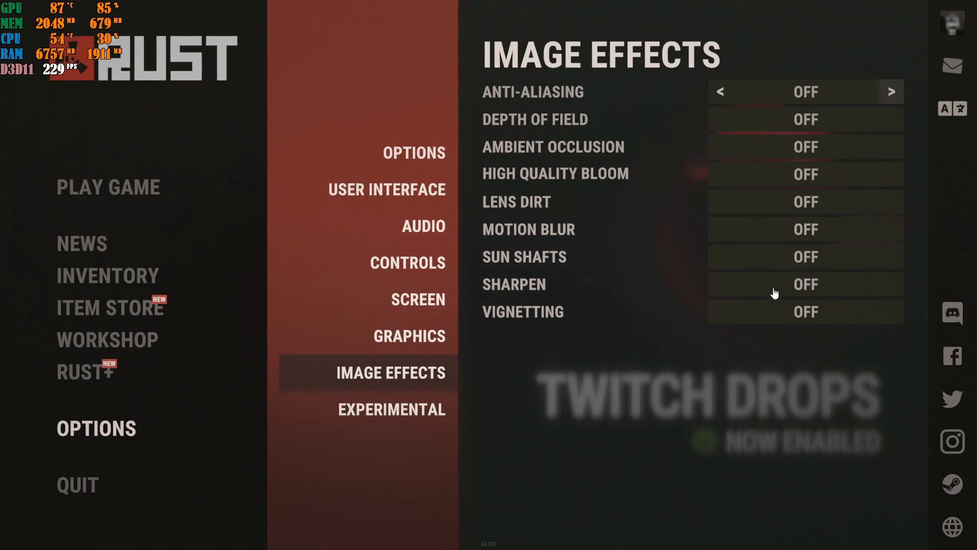
# Turn off Occlusion Culling and Sustain Pedal Support in the experimental settings
pyautogui.click(419, 403)
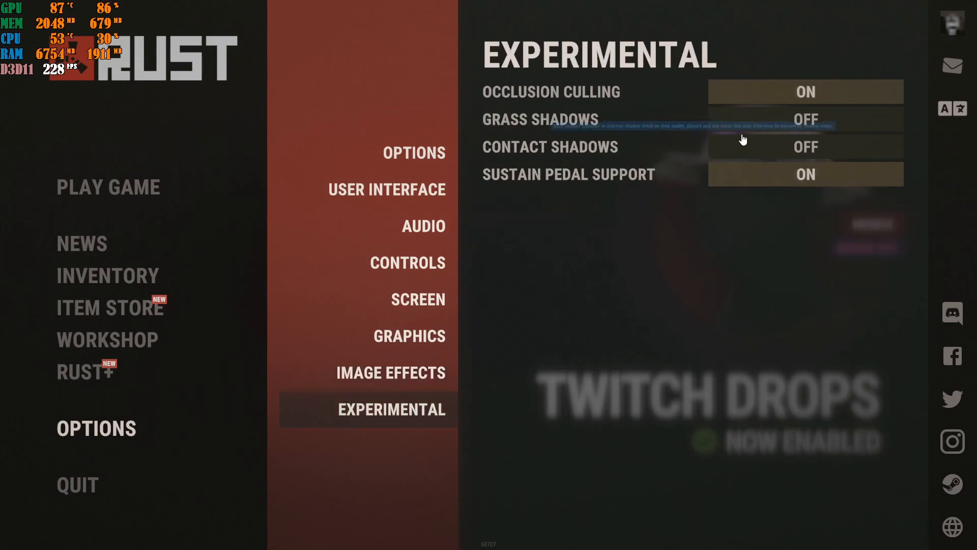
pyautogui.click(798, 96)
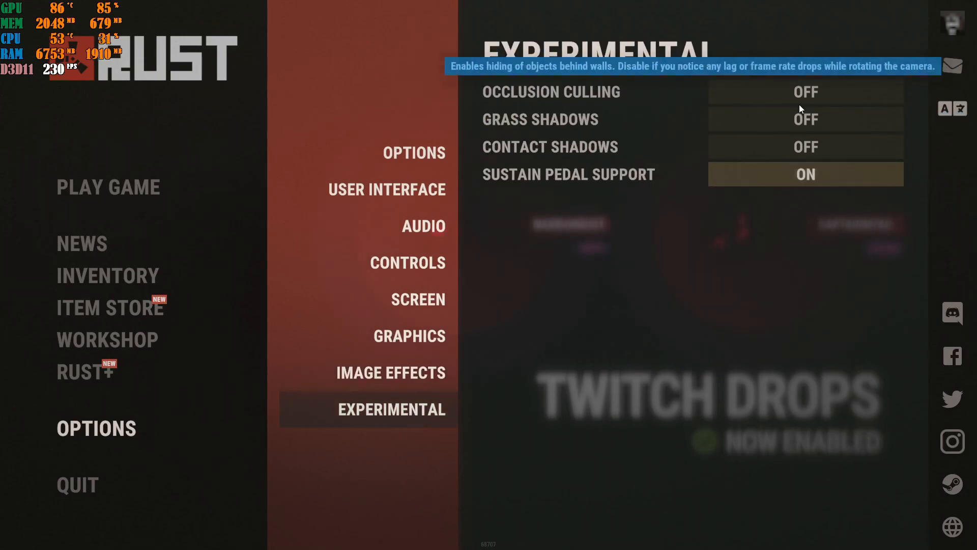
pyautogui.click(801, 173)
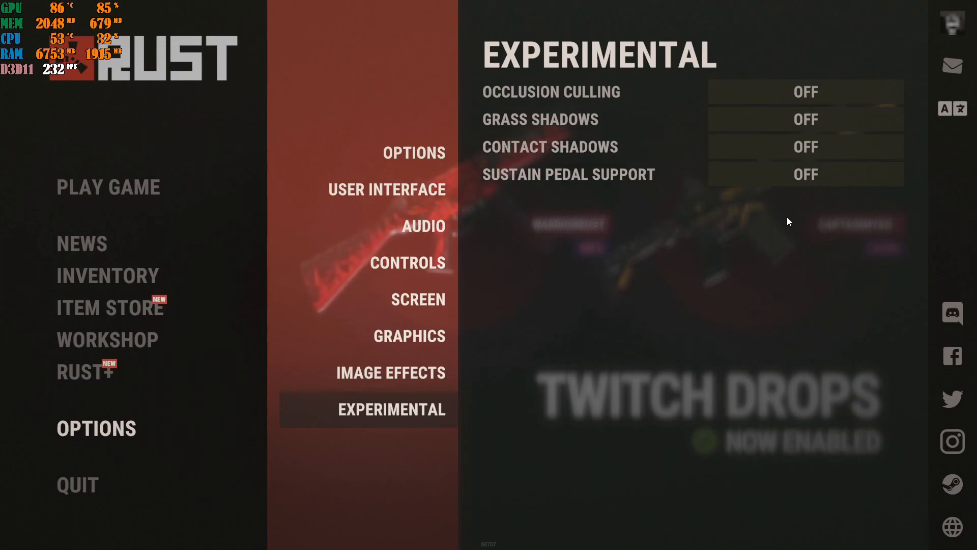